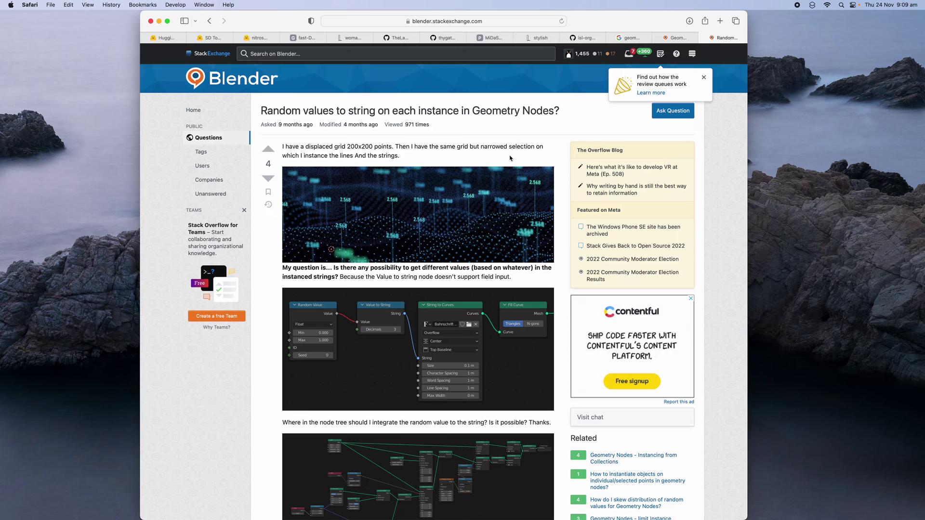
Read the Stack Exchange question about random string values on instances and examine its node tree screenshots
{"action": "scroll", "coordinate": [536, 175], "scroll_direction": "down", "scroll_amount": 1}
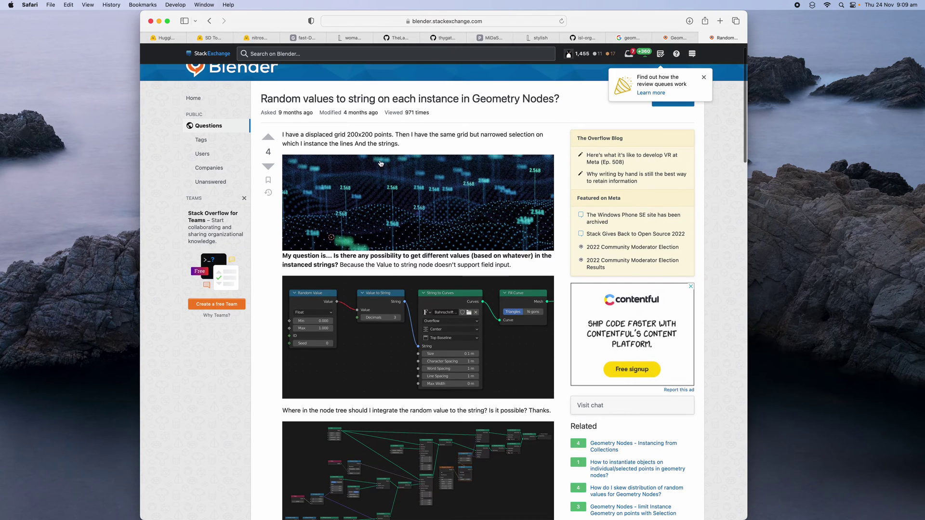
{"action": "scroll", "coordinate": [366, 150], "scroll_direction": "up", "scroll_amount": 1}
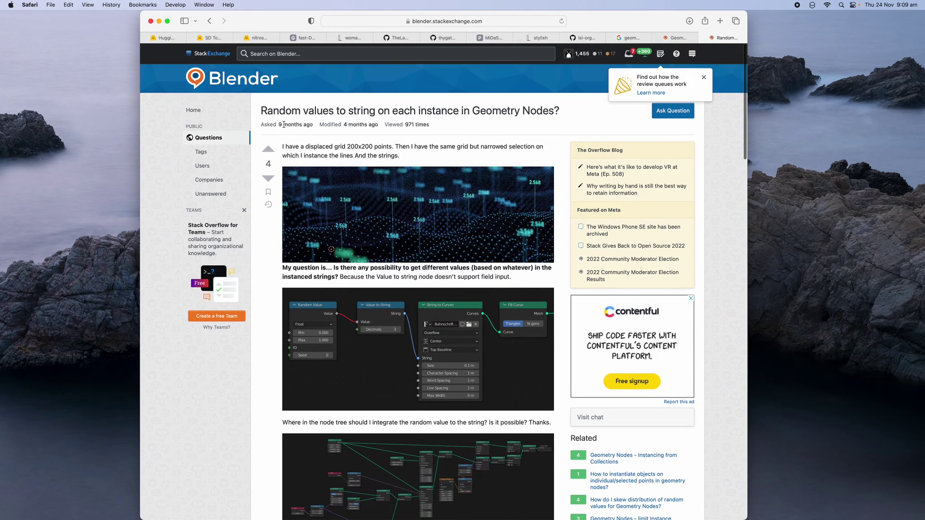
{"action": "scroll", "coordinate": [378, 213], "scroll_direction": "down", "scroll_amount": 5}
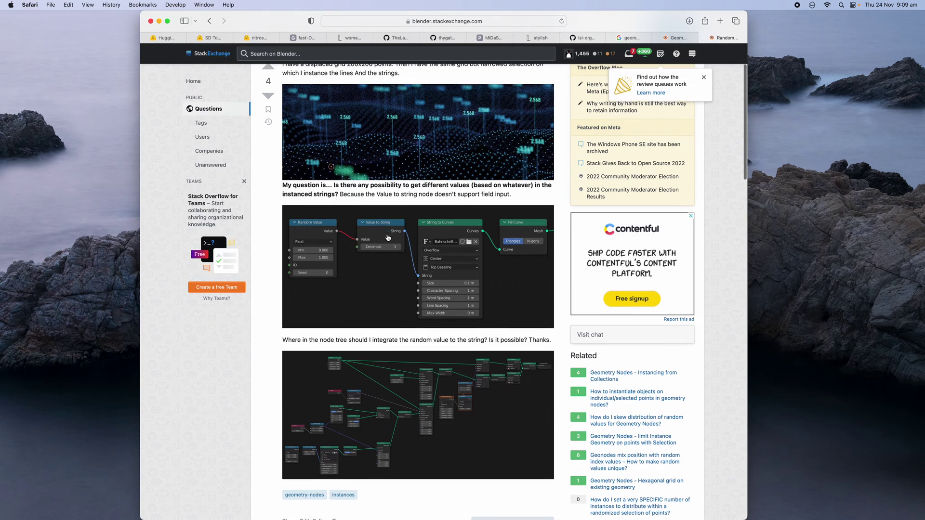
{"action": "scroll", "coordinate": [387, 238], "scroll_direction": "down", "scroll_amount": 1}
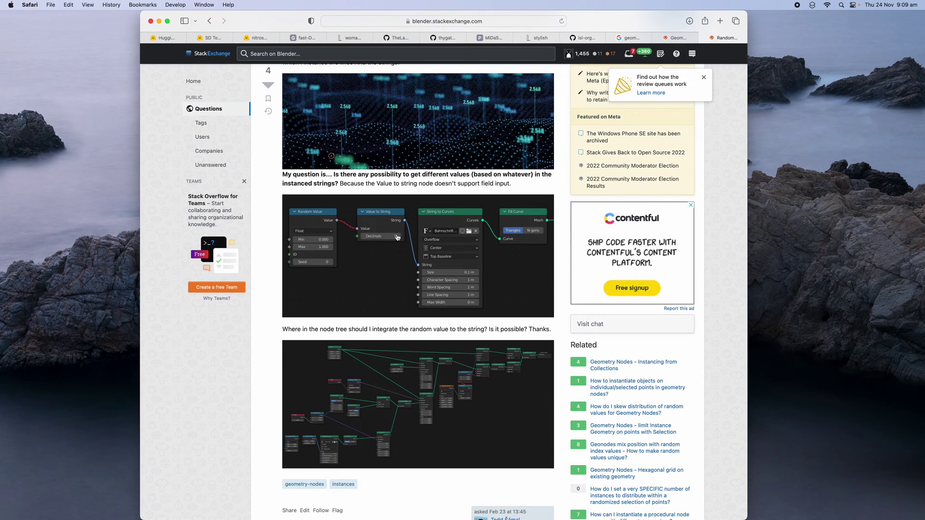
{"action": "scroll", "coordinate": [453, 245], "scroll_direction": "up", "scroll_amount": 1}
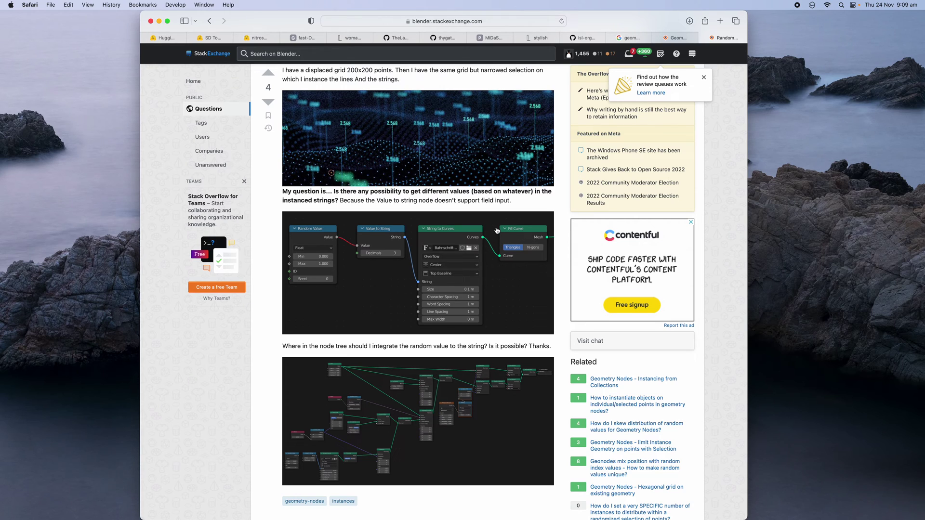
{"action": "scroll", "coordinate": [477, 241], "scroll_direction": "down", "scroll_amount": 10}
{"action": "scroll", "coordinate": [497, 299], "scroll_direction": "up", "scroll_amount": 12}
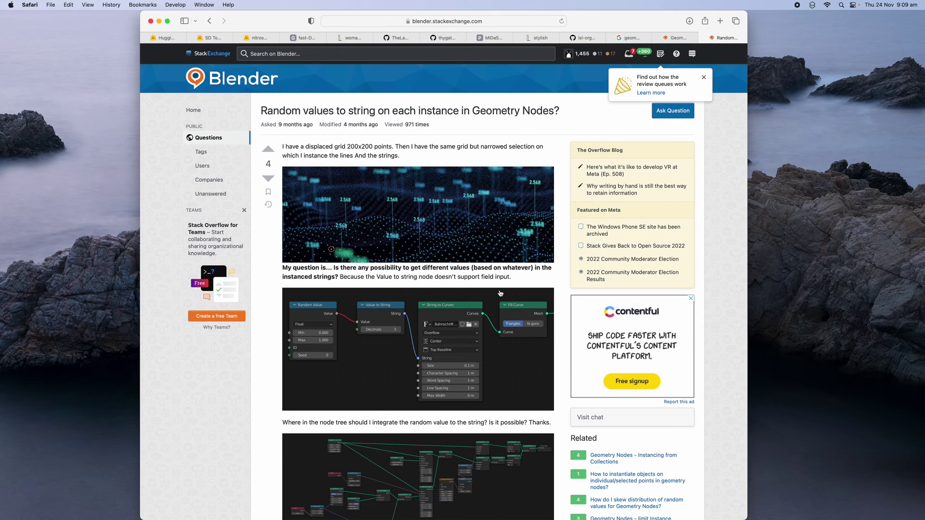
Switch to Blender, split the 3D viewport horizontally and turn the upper area into a Geometry Node Editor
{"action": "key", "text": "ctrl+Right"}
{"action": "middle_click_drag", "start_coordinate": [476, 273], "coordinate": [478, 273]}
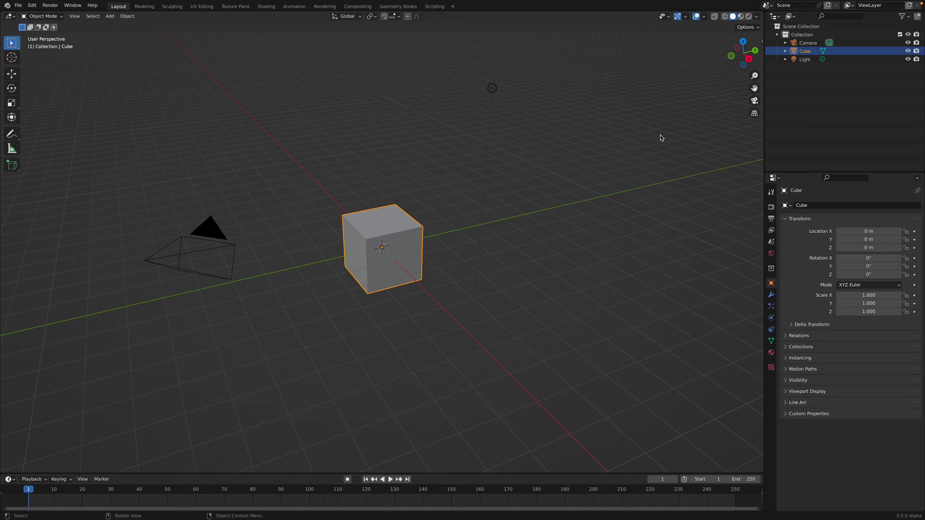
{"action": "left_click_drag", "start_coordinate": [760, 13], "coordinate": [482, 272]}
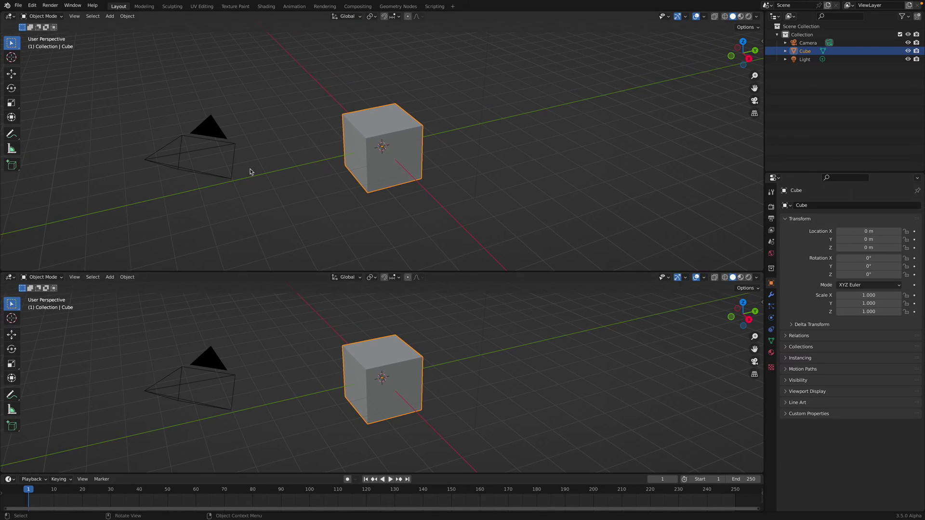
{"action": "left_click_drag", "start_coordinate": [277, 273], "coordinate": [263, 230]}
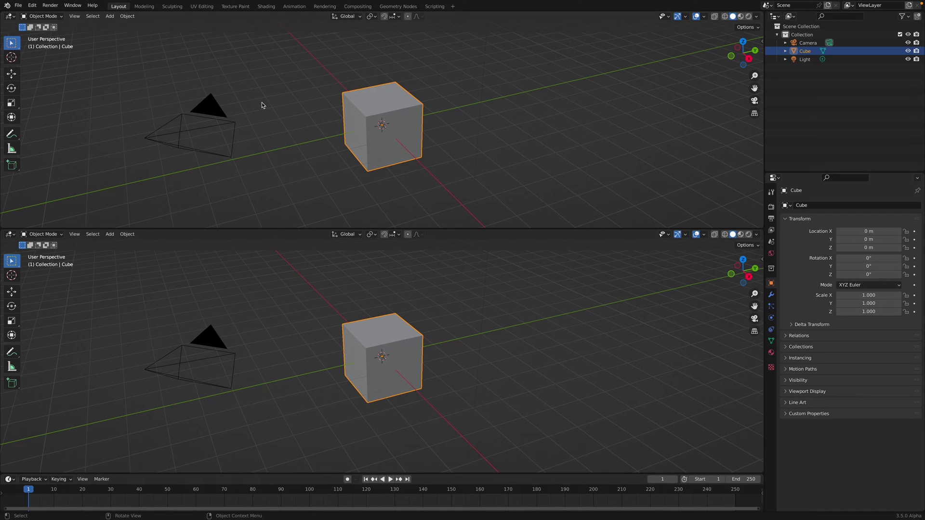
{"action": "left_click", "coordinate": [9, 17]}
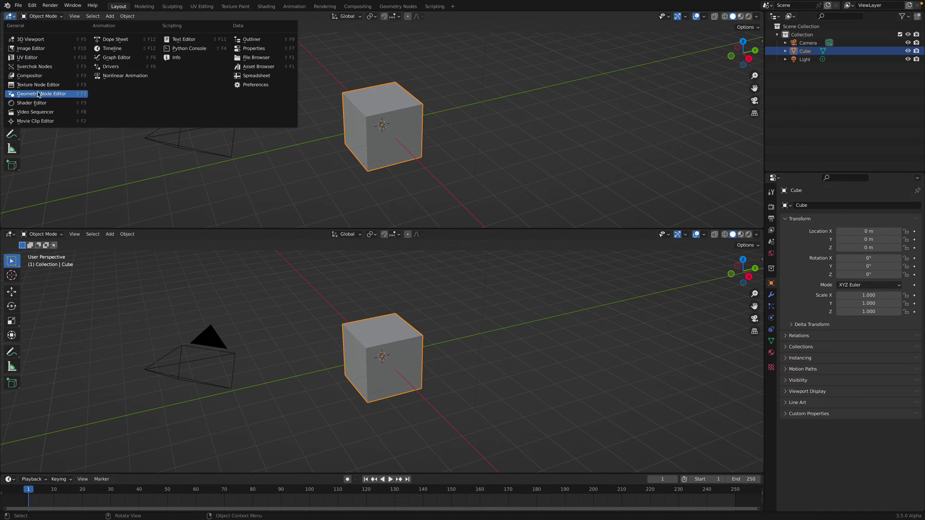
{"action": "left_click", "coordinate": [29, 89]}
Create a new geometry node tree on the cube and space its default input and output nodes apart
{"action": "left_click", "coordinate": [364, 20]}
{"action": "middle_click_drag", "start_coordinate": [384, 127], "coordinate": [434, 91]}
{"action": "scroll", "coordinate": [337, 129], "scroll_direction": "up", "scroll_amount": 4}
{"action": "left_click_drag", "start_coordinate": [226, 163], "coordinate": [208, 126]}
{"action": "middle_click_drag", "start_coordinate": [265, 116], "coordinate": [291, 77]}
Add a Mesh Circle node between and slightly above the Group Input and Group Output nodes
{"action": "key", "text": "shift+a"}
{"action": "mouse_move", "coordinate": [299, 145]}
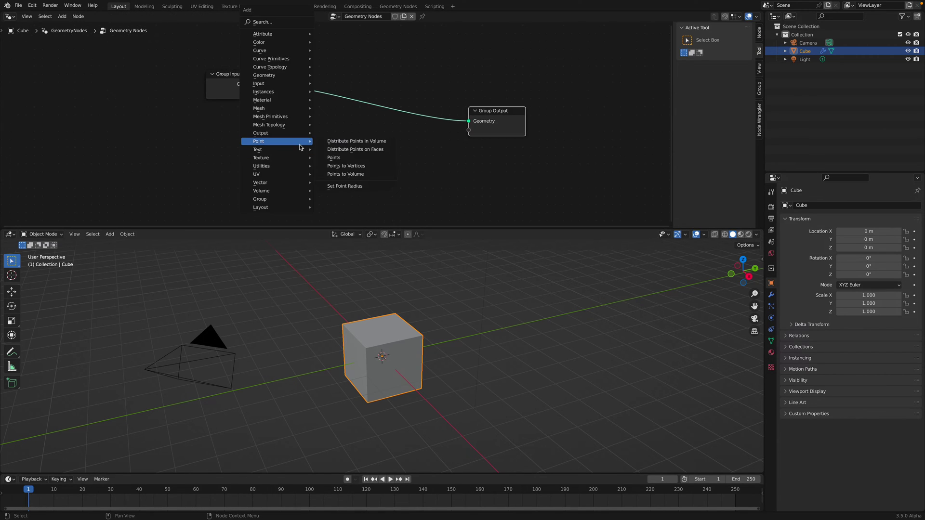
{"action": "left_click", "coordinate": [275, 22]}
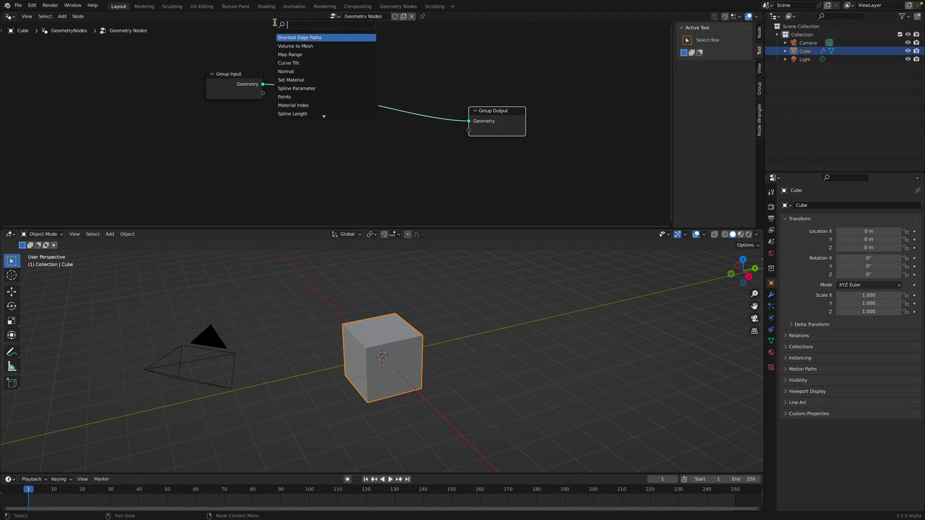
{"action": "type", "text": "circ"}
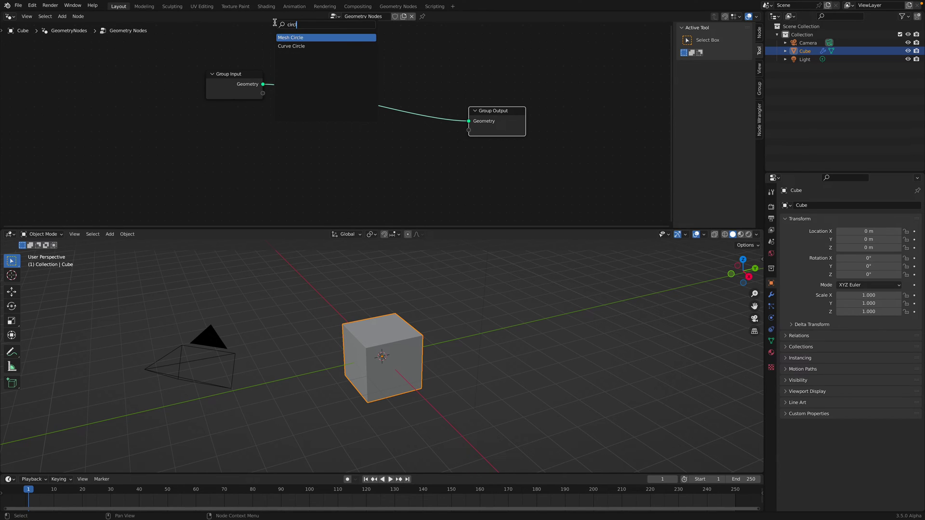
{"action": "type", "text": "l"}
{"action": "key", "text": "Return"}
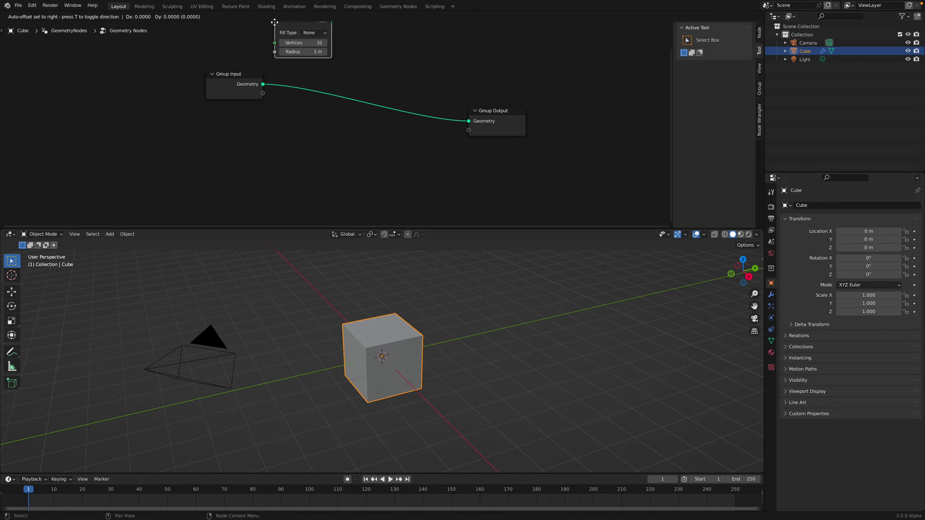
{"action": "left_click", "coordinate": [472, 112]}
Insert an Instance on Points node before Group Output and connect the Mesh Circle's mesh to its Points
{"action": "key", "text": "shift+a"}
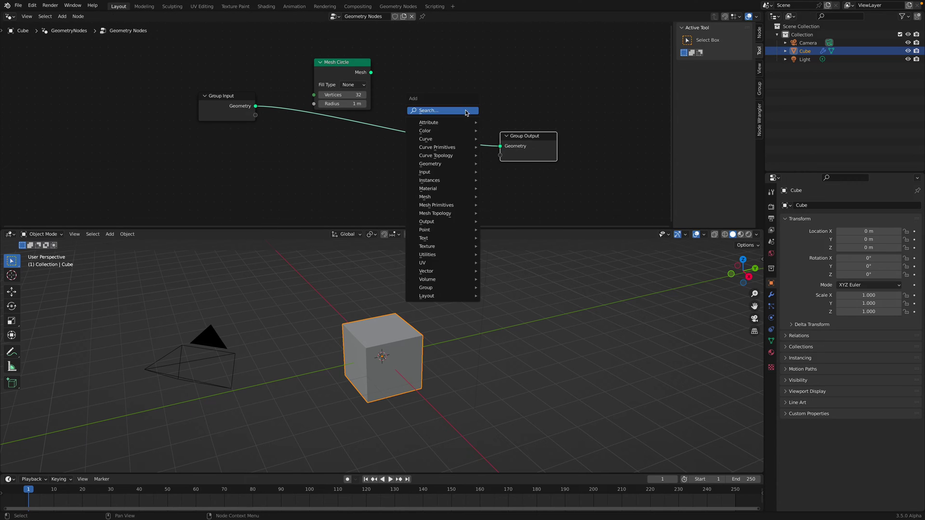
{"action": "left_click", "coordinate": [465, 110]}
{"action": "type", "text": "instance on poi"}
{"action": "key", "text": "Return"}
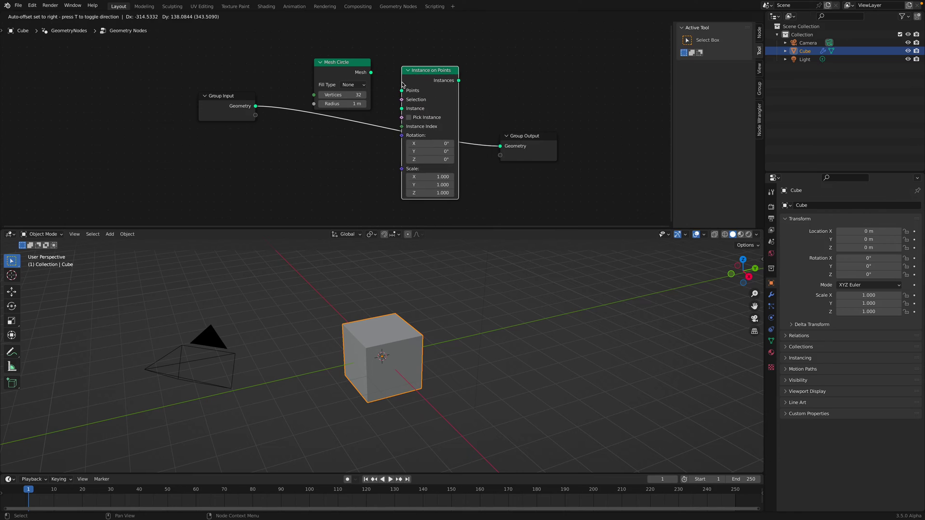
{"action": "left_click", "coordinate": [401, 83]}
{"action": "left_click_drag", "start_coordinate": [370, 72], "coordinate": [401, 90]}
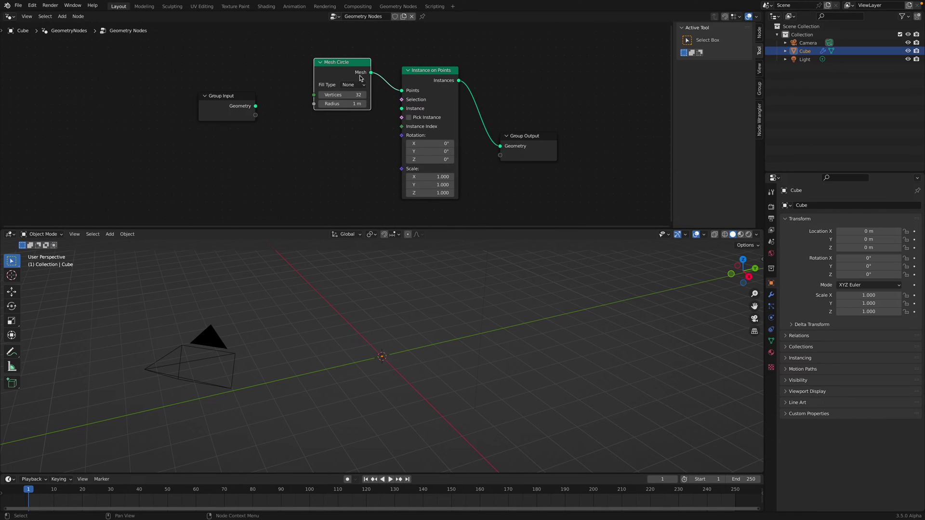
{"action": "left_click_drag", "start_coordinate": [508, 136], "coordinate": [525, 126]}
Add a Value to String node below the Mesh Circle node
{"action": "middle_click_drag", "start_coordinate": [363, 136], "coordinate": [384, 130]}
{"action": "key", "text": "shift+a"}
{"action": "left_click", "coordinate": [338, 135]}
{"action": "type", "text": "string"}
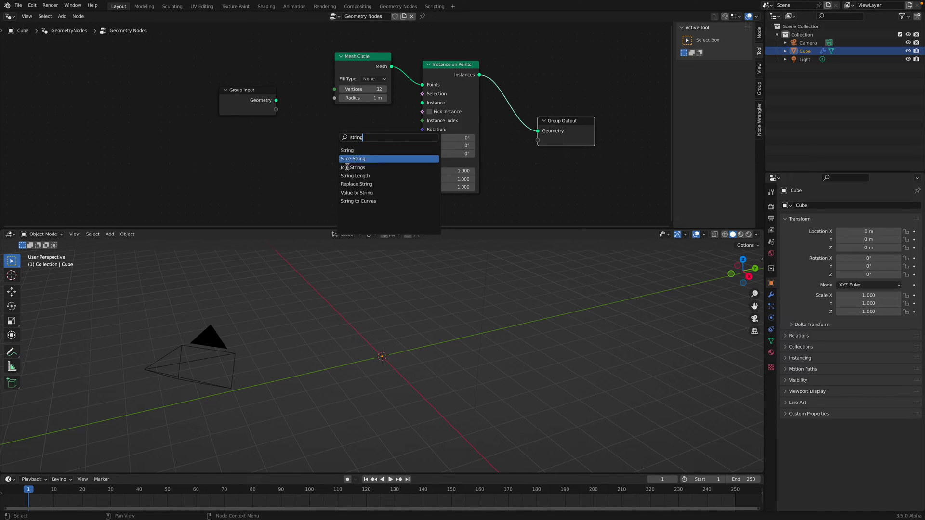
{"action": "left_click", "coordinate": [371, 192]}
{"action": "left_click", "coordinate": [321, 204]}
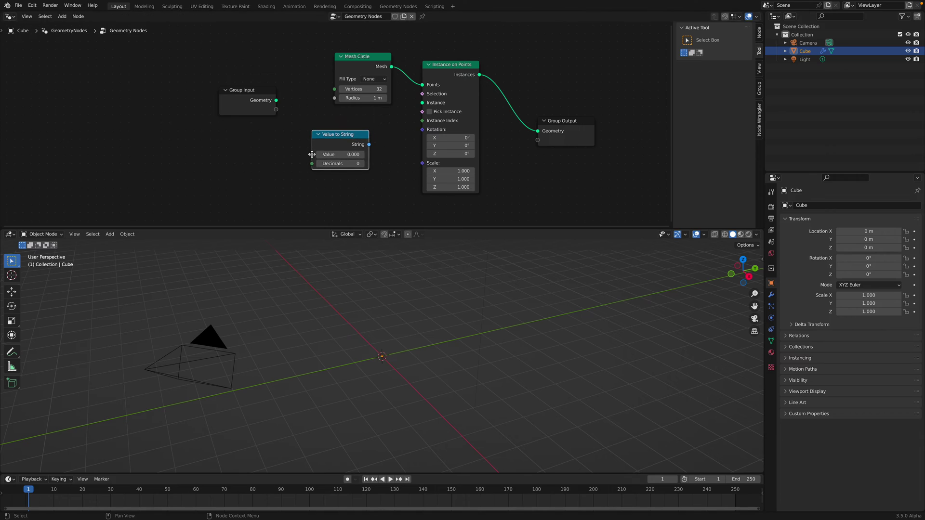
{"action": "middle_click_drag", "start_coordinate": [322, 204], "coordinate": [311, 200]}
Save the file to the Desktop as clock_numbers_001
{"action": "key", "text": "super+s"}
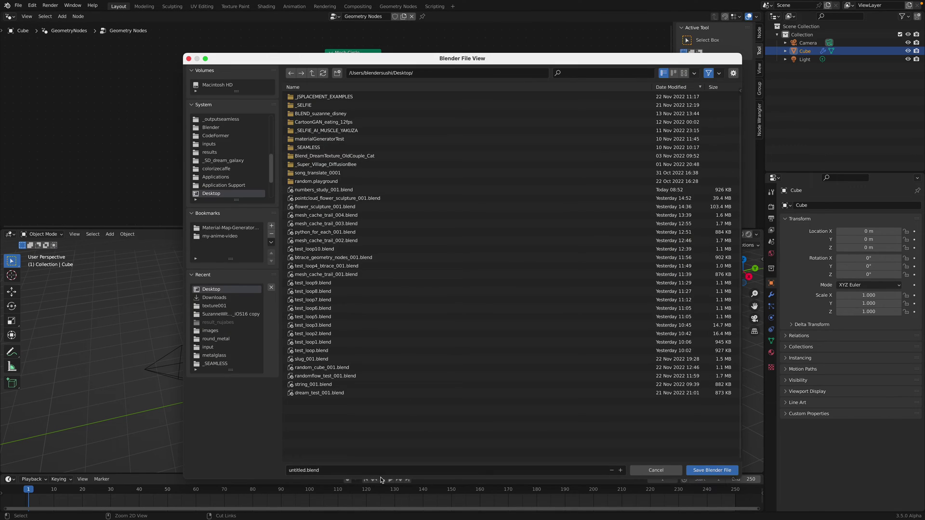
{"action": "type", "text": "clock_numbers_001"}
{"action": "left_click", "coordinate": [712, 470]}
Add a String to Curves node fed by Value to String and connect its Curve Instances to the Instance input of Instance on Points
{"action": "left_click_drag", "start_coordinate": [361, 142], "coordinate": [412, 99]}
{"action": "scroll", "coordinate": [334, 128], "scroll_direction": "up", "scroll_amount": 2}
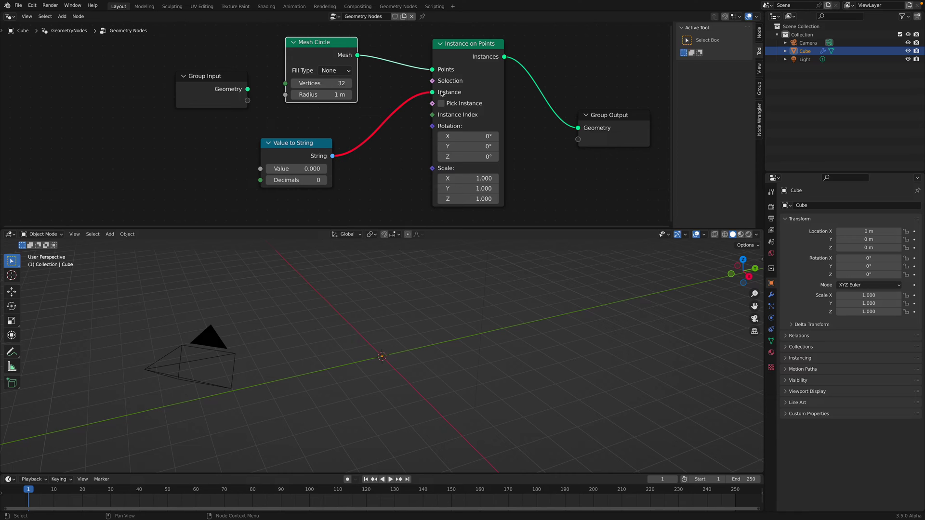
{"action": "mouse_move", "coordinate": [308, 152]}
{"action": "left_mouse_down"}
{"action": "mouse_move", "coordinate": [290, 163]}
{"action": "mouse_move", "coordinate": [322, 142]}
{"action": "left_mouse_up"}
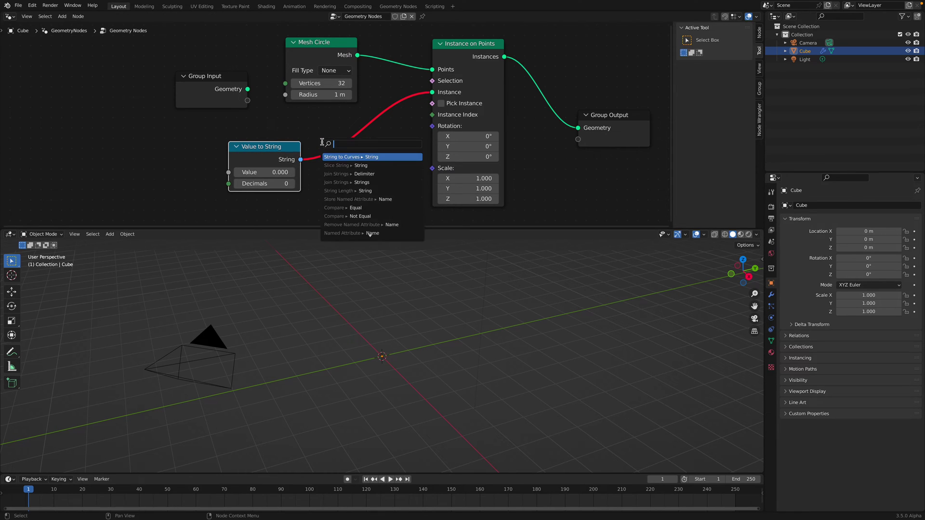
{"action": "left_click", "coordinate": [360, 157]}
{"action": "left_click", "coordinate": [352, 166]}
{"action": "left_click_drag", "start_coordinate": [409, 154], "coordinate": [433, 93]}
{"action": "left_click_drag", "start_coordinate": [364, 148], "coordinate": [358, 143]}
{"action": "middle_click_drag", "start_coordinate": [405, 327], "coordinate": [487, 358]}
{"action": "scroll", "coordinate": [487, 359], "scroll_direction": "up", "scroll_amount": 3}
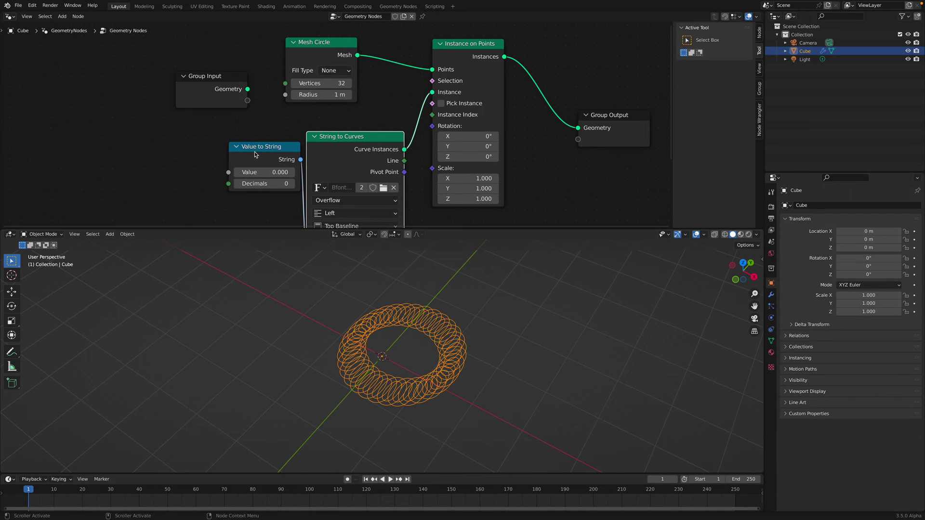
Move the Value to String node clear of String to Curves and set its Value to 5
{"action": "left_click_drag", "start_coordinate": [255, 154], "coordinate": [202, 158]}
{"action": "scroll", "coordinate": [202, 158], "scroll_direction": "down", "scroll_amount": 1}
{"action": "left_click", "coordinate": [239, 170]}
{"action": "type", "text": "2"}
{"action": "key", "text": "Return"}
{"action": "left_click", "coordinate": [239, 169]}
{"action": "type", "text": "5"}
{"action": "key", "text": "Return"}
Insert a Fill Curve node between String to Curves and the Instance input, spacing the surrounding nodes apart
{"action": "left_click_drag", "start_coordinate": [339, 146], "coordinate": [311, 142]}
{"action": "left_click_drag", "start_coordinate": [465, 68], "coordinate": [488, 65]}
{"action": "left_click_drag", "start_coordinate": [569, 120], "coordinate": [606, 119]}
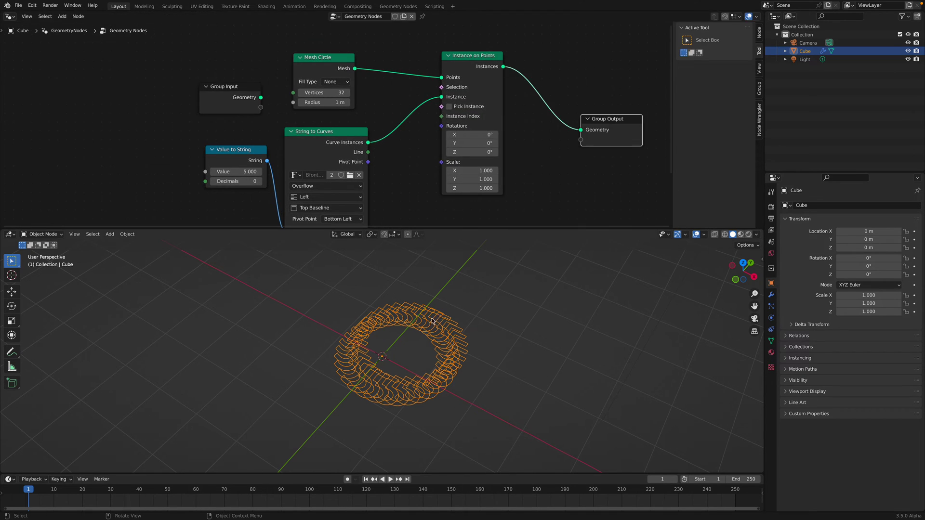
{"action": "middle_click_drag", "start_coordinate": [440, 344], "coordinate": [435, 340]}
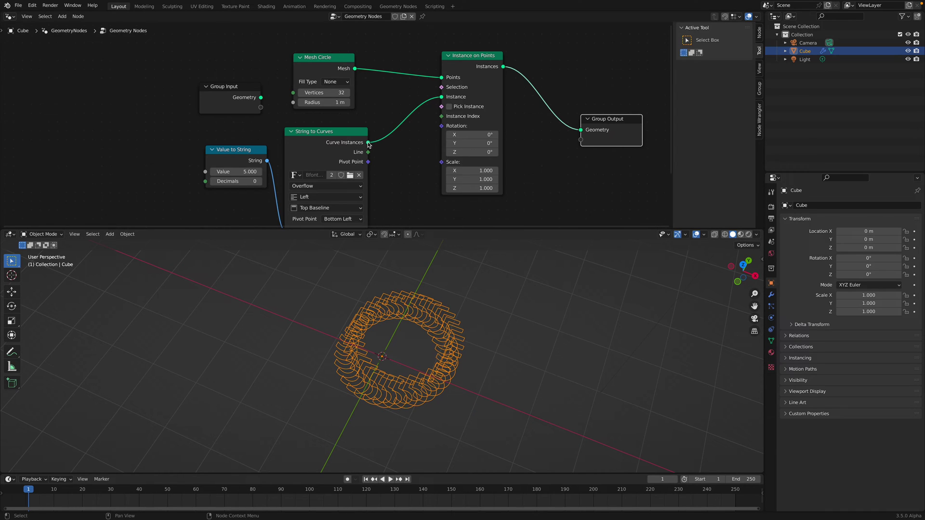
{"action": "left_click_drag", "start_coordinate": [369, 143], "coordinate": [377, 139]}
{"action": "type", "text": "fill"}
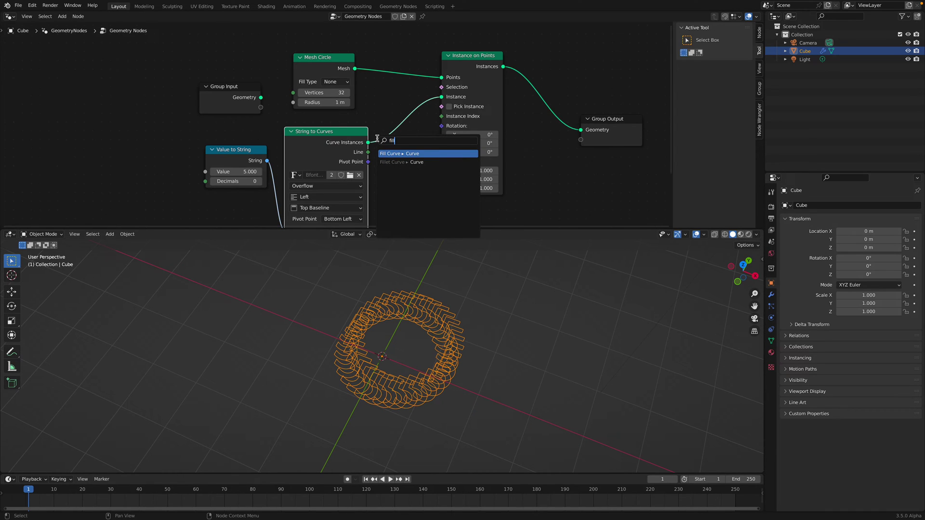
{"action": "left_click", "coordinate": [390, 154]}
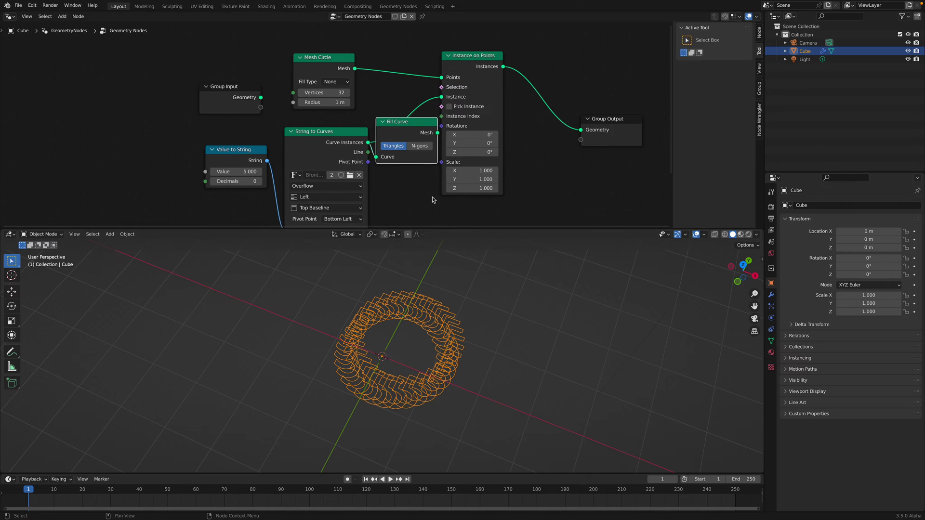
{"action": "left_click_drag", "start_coordinate": [438, 132], "coordinate": [442, 96]}
{"action": "left_click_drag", "start_coordinate": [466, 87], "coordinate": [494, 84]}
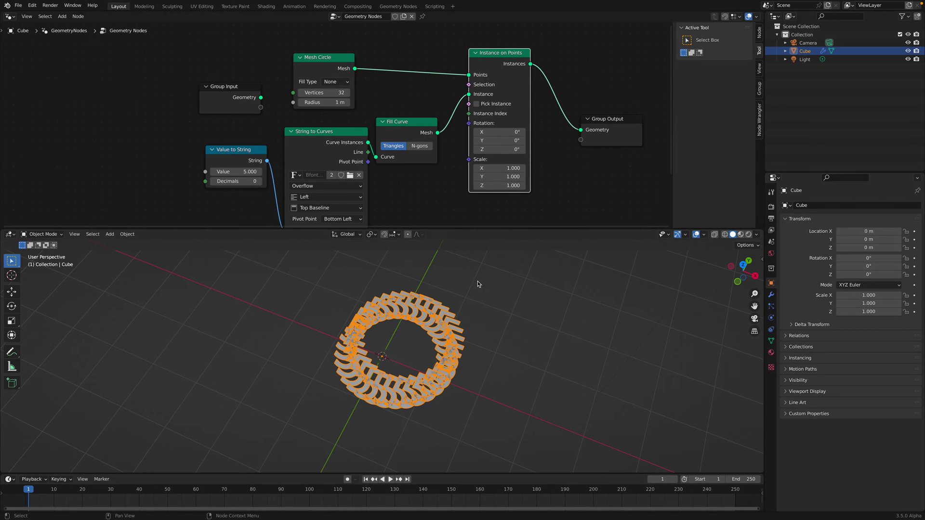
Save the file and set the Mesh Circle's Vertices to 12
{"action": "middle_click_drag", "start_coordinate": [466, 327], "coordinate": [482, 329]}
{"action": "key", "text": "ctrl+s"}
{"action": "double_click", "coordinate": [309, 93]}
{"action": "type", "text": "12"}
{"action": "key", "text": "Return"}
{"action": "middle_click_drag", "start_coordinate": [475, 350], "coordinate": [480, 353]}
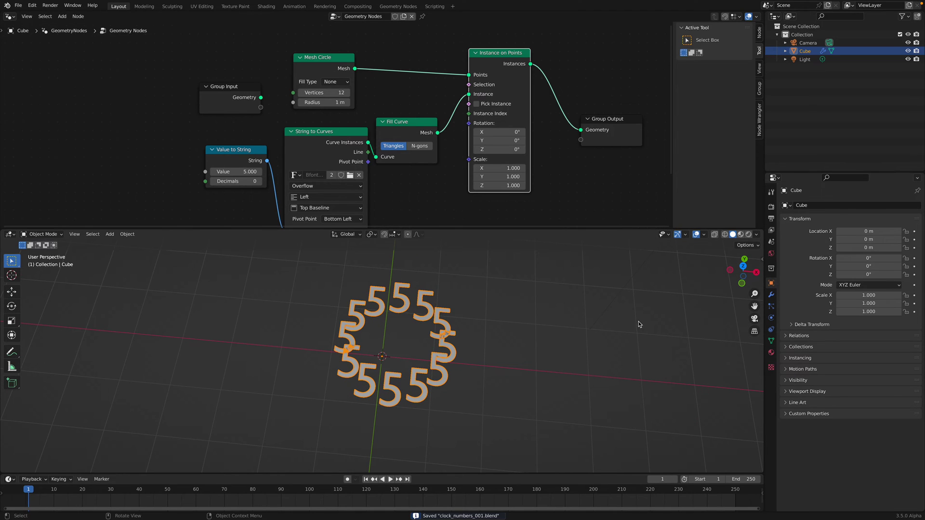
In the top view, save the file and set the Mesh Circle's Radius to 1.8 m
{"action": "left_click", "coordinate": [743, 266]}
{"action": "key", "text": "ctrl+s"}
{"action": "scroll", "coordinate": [353, 155], "scroll_direction": "down", "scroll_amount": 1}
{"action": "mouse_move", "coordinate": [325, 104]}
{"action": "left_mouse_down"}
{"action": "mouse_move", "coordinate": [371, 104]}
{"action": "mouse_move", "coordinate": [309, 104]}
{"action": "left_mouse_up"}
{"action": "scroll", "coordinate": [476, 327], "scroll_direction": "down", "scroll_amount": 3}
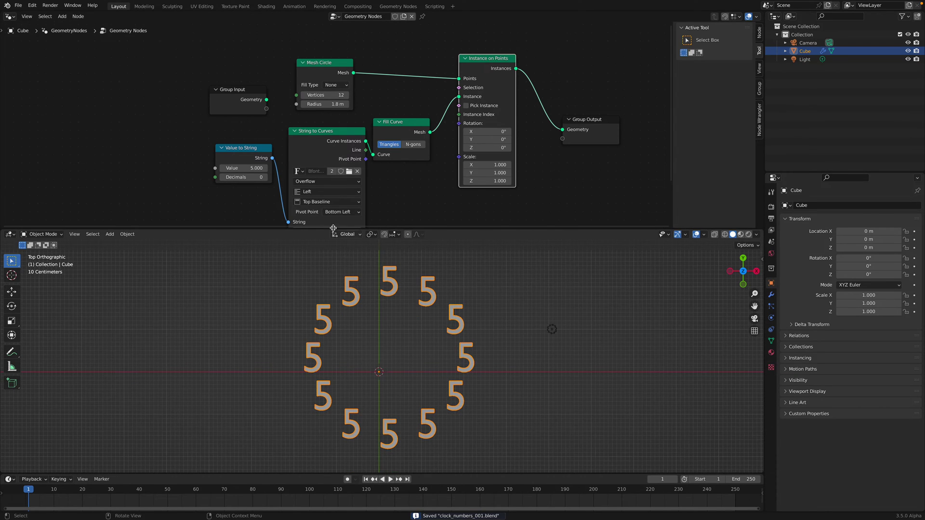
Set the Value to String node's Value to 1.2 and add a float Random Value node beside it
{"action": "left_click_drag", "start_coordinate": [243, 167], "coordinate": [220, 138]}
{"action": "middle_click_drag", "start_coordinate": [143, 150], "coordinate": [156, 149]}
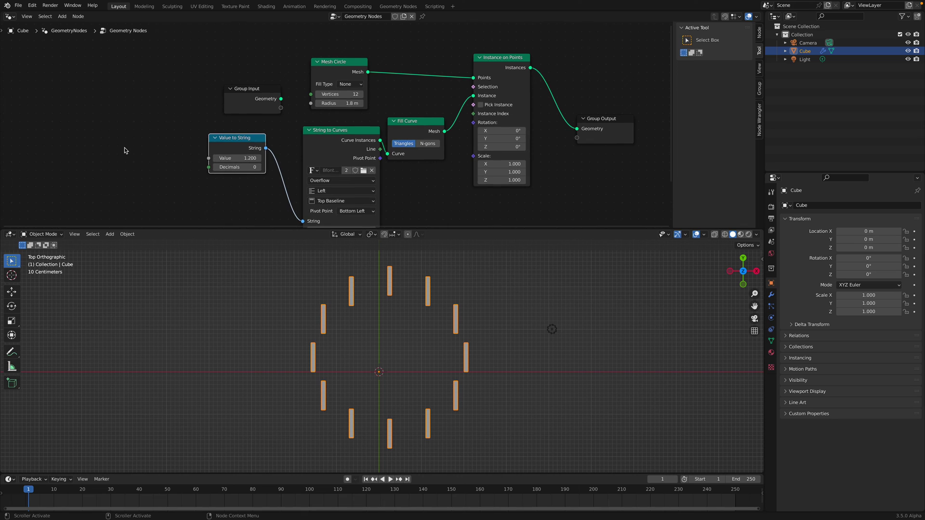
{"action": "key", "text": "shift+a"}
{"action": "type", "text": "rando"}
{"action": "key", "text": "Return"}
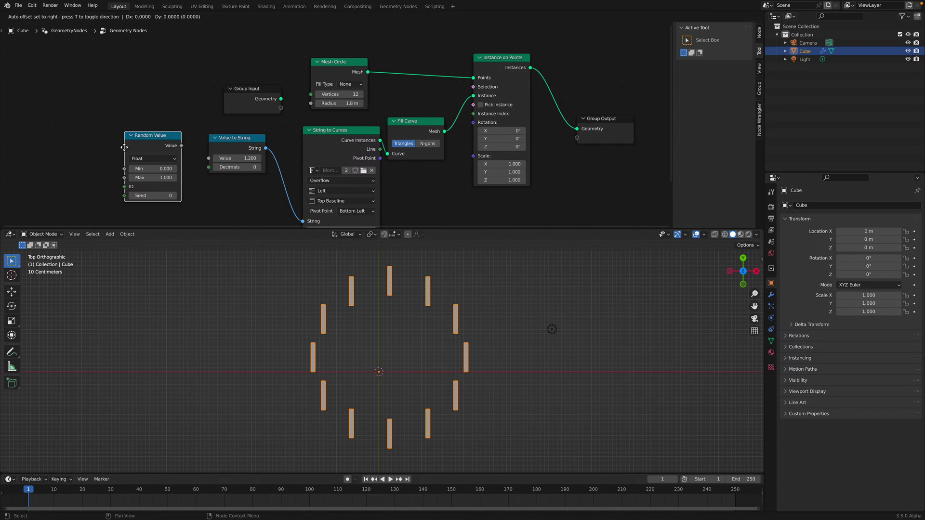
{"action": "left_click", "coordinate": [124, 147]}
Save the file and try linking the Random Value output towards the Value to String node
{"action": "key", "text": "ctrl+s"}
{"action": "left_click_drag", "start_coordinate": [181, 145], "coordinate": [190, 163]}
{"action": "middle_click_drag", "start_coordinate": [198, 176], "coordinate": [207, 154]}
{"action": "scroll", "coordinate": [207, 154], "scroll_direction": "up", "scroll_amount": 1}
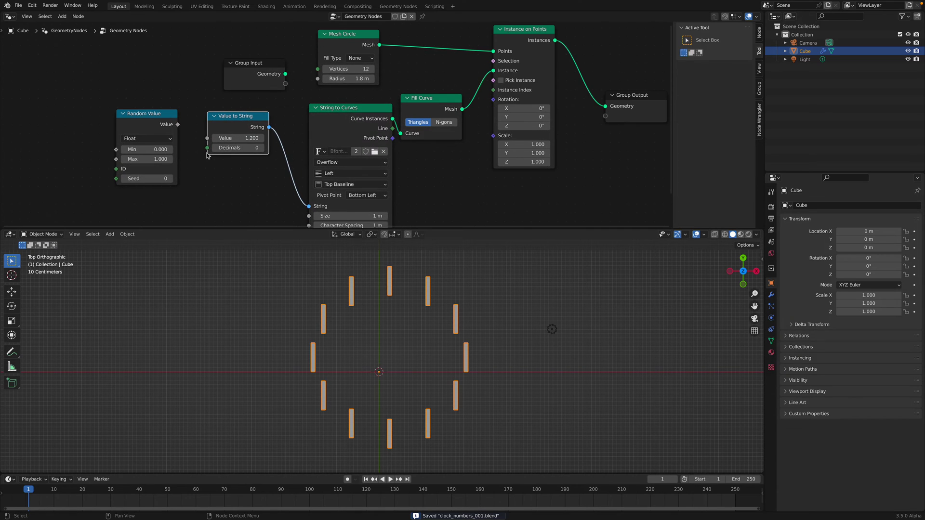
Enlarge the node editor area downwards and spread out the nodes so each one has clear space
{"action": "scroll", "coordinate": [255, 156], "scroll_direction": "down", "scroll_amount": 2}
{"action": "left_click_drag", "start_coordinate": [462, 229], "coordinate": [462, 304]}
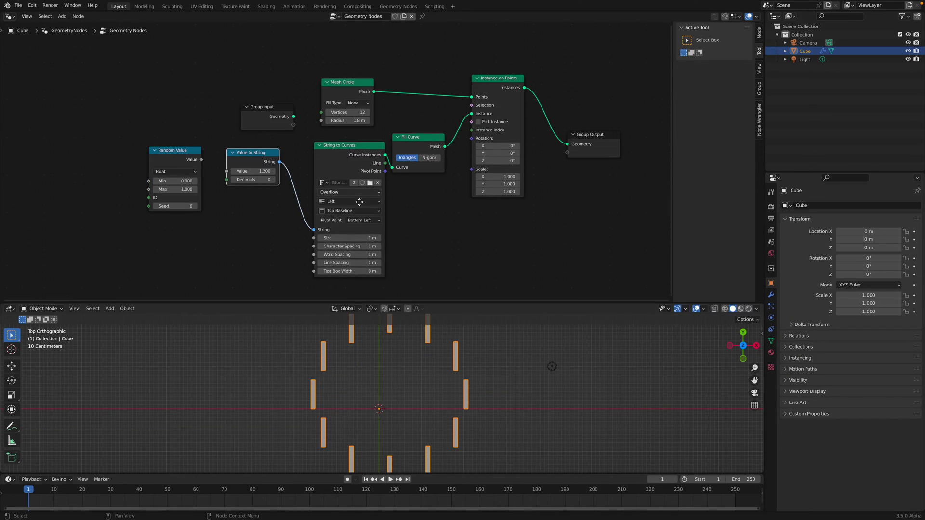
{"action": "middle_click_drag", "start_coordinate": [358, 192], "coordinate": [360, 208]}
{"action": "left_click_drag", "start_coordinate": [344, 101], "coordinate": [330, 70]}
{"action": "left_click_drag", "start_coordinate": [278, 122], "coordinate": [233, 95]}
{"action": "left_click_drag", "start_coordinate": [349, 68], "coordinate": [347, 62]}
{"action": "left_click_drag", "start_coordinate": [444, 160], "coordinate": [449, 129]}
{"action": "left_click_drag", "start_coordinate": [493, 110], "coordinate": [496, 98]}
{"action": "left_click_drag", "start_coordinate": [569, 149], "coordinate": [561, 123]}
Enable Pick Instance on the Instance on Points node and hide the node editor's sidebar
{"action": "left_click", "coordinate": [501, 126]}
{"action": "left_click", "coordinate": [503, 126]}
{"action": "key", "text": "n"}
{"action": "scroll", "coordinate": [597, 108], "scroll_direction": "up", "scroll_amount": 2}
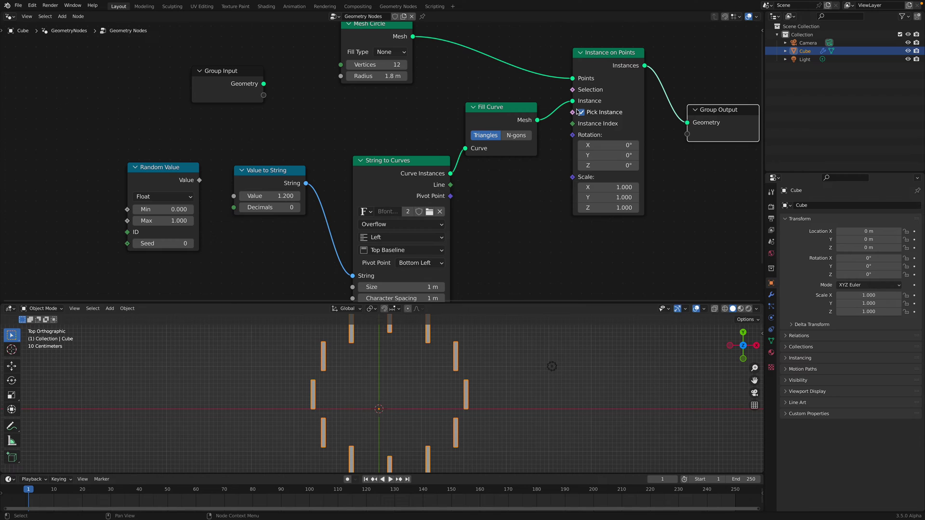
Spread out the Group Output, Instance on Points and Mesh Circle nodes, and turn off Pick Instance
{"action": "scroll", "coordinate": [520, 137], "scroll_direction": "down", "scroll_amount": 4}
{"action": "middle_click_drag", "start_coordinate": [613, 133], "coordinate": [587, 119]}
{"action": "left_click_drag", "start_coordinate": [614, 115], "coordinate": [718, 116]}
{"action": "left_click_drag", "start_coordinate": [542, 76], "coordinate": [602, 71]}
{"action": "scroll", "coordinate": [578, 101], "scroll_direction": "up", "scroll_amount": 1}
{"action": "middle_click_drag", "start_coordinate": [578, 102], "coordinate": [570, 112]}
{"action": "middle_click_drag", "start_coordinate": [506, 128], "coordinate": [497, 142]}
{"action": "left_click_drag", "start_coordinate": [348, 59], "coordinate": [442, 43]}
{"action": "middle_click_drag", "start_coordinate": [411, 106], "coordinate": [420, 73]}
Set the Value to String node's Value to 5.4, shift the String to Curves node closer, and save the file
{"action": "scroll", "coordinate": [384, 100], "scroll_direction": "down", "scroll_amount": 2}
{"action": "middle_click_drag", "start_coordinate": [372, 99], "coordinate": [373, 89]}
{"action": "left_click_drag", "start_coordinate": [271, 144], "coordinate": [308, 145]}
{"action": "left_click_drag", "start_coordinate": [385, 131], "coordinate": [365, 136]}
{"action": "key", "text": "ctrl+s"}
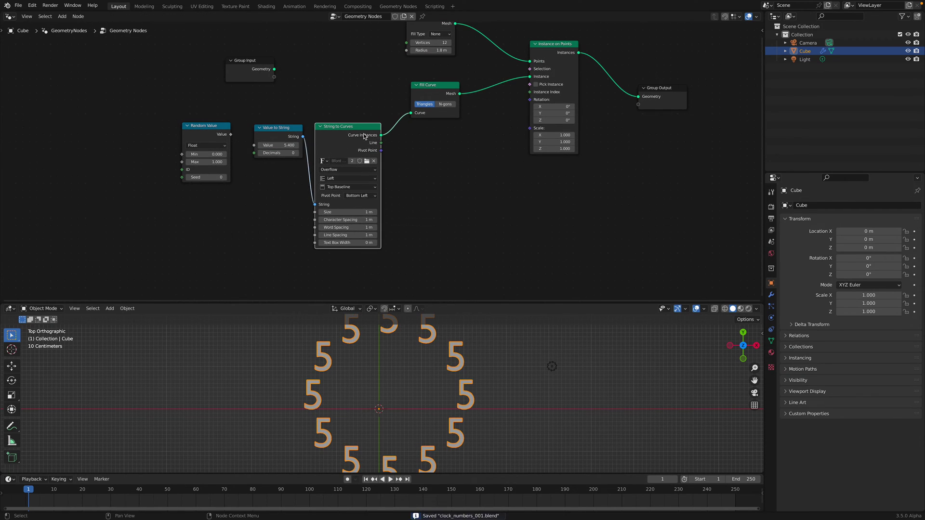
Add a Geometry to Instance node below Fill Curve and link Fill Curve's Mesh output to its Geometry input
{"action": "left_click", "coordinate": [481, 163]}
{"action": "key", "text": "shift+a"}
{"action": "type", "text": "insta"}
{"action": "key", "text": "Down"}
{"action": "key", "text": "Down"}
{"action": "key", "text": "Down"}
{"action": "key", "text": "Down"}
{"action": "key", "text": "Down"}
{"action": "key", "text": "Down"}
{"action": "key", "text": "Down"}
{"action": "key", "text": "Down"}
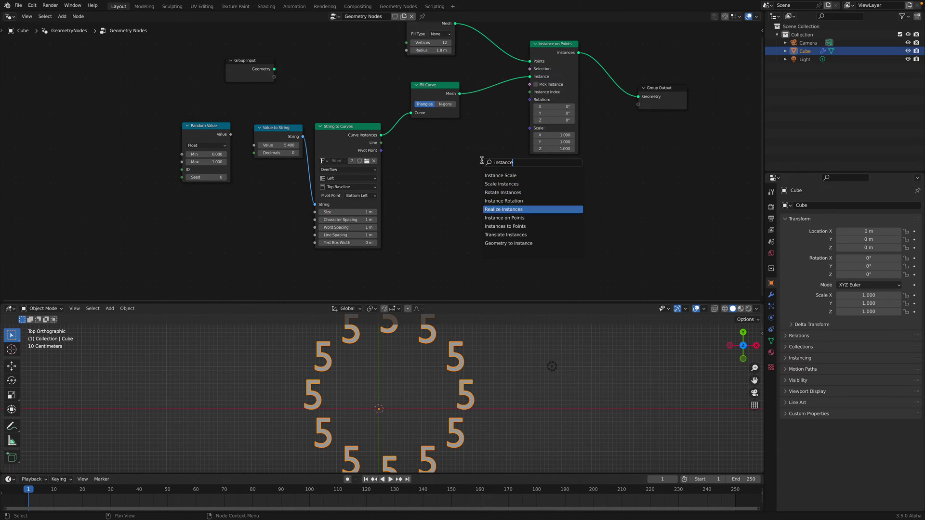
{"action": "key", "text": "Return"}
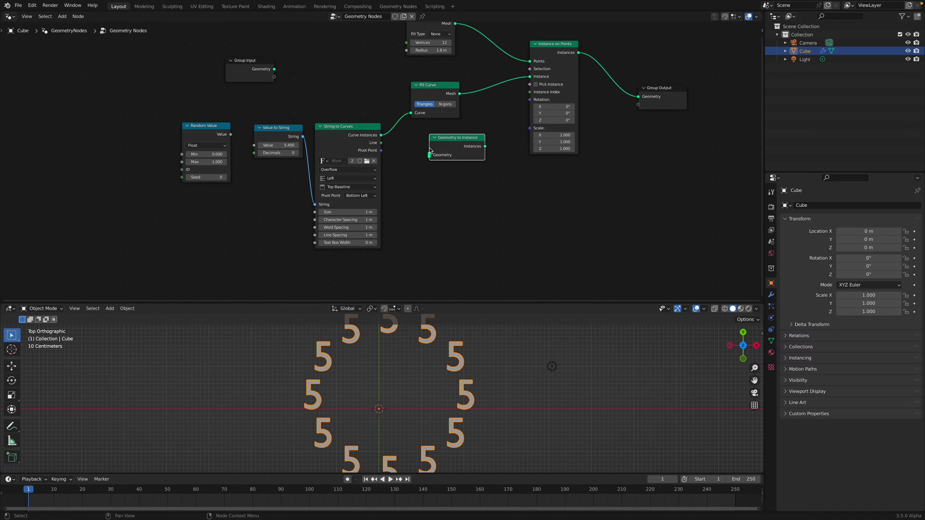
{"action": "left_click", "coordinate": [470, 137]}
{"action": "scroll", "coordinate": [470, 137], "scroll_direction": "up", "scroll_amount": 2}
{"action": "scroll", "coordinate": [450, 83], "scroll_direction": "down", "scroll_amount": 2}
{"action": "left_click_drag", "start_coordinate": [443, 88], "coordinate": [448, 155]}
Spread the Random Value, Value to String, String to Curves and Fill Curve nodes away from Geometry to Instance, and save the file
{"action": "left_click_drag", "start_coordinate": [206, 120], "coordinate": [56, 106]}
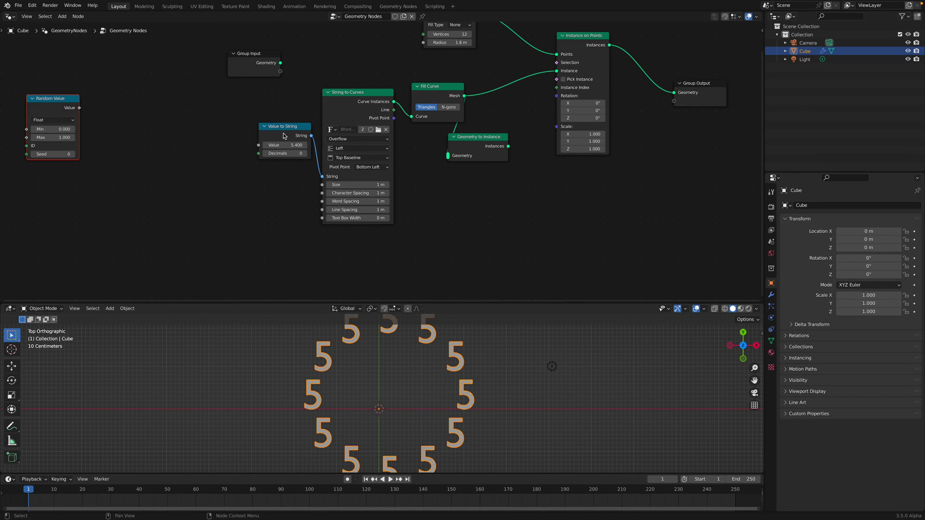
{"action": "left_click_drag", "start_coordinate": [285, 126], "coordinate": [188, 128]}
{"action": "left_click_drag", "start_coordinate": [356, 92], "coordinate": [301, 103]}
{"action": "left_click_drag", "start_coordinate": [431, 99], "coordinate": [387, 118]}
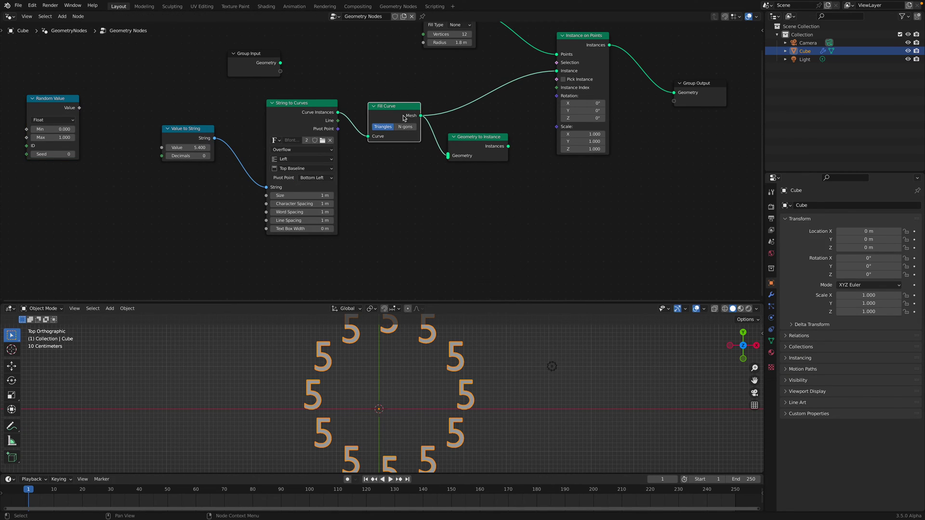
{"action": "left_click", "coordinate": [321, 107]}
{"action": "key", "text": "ctrl+s"}
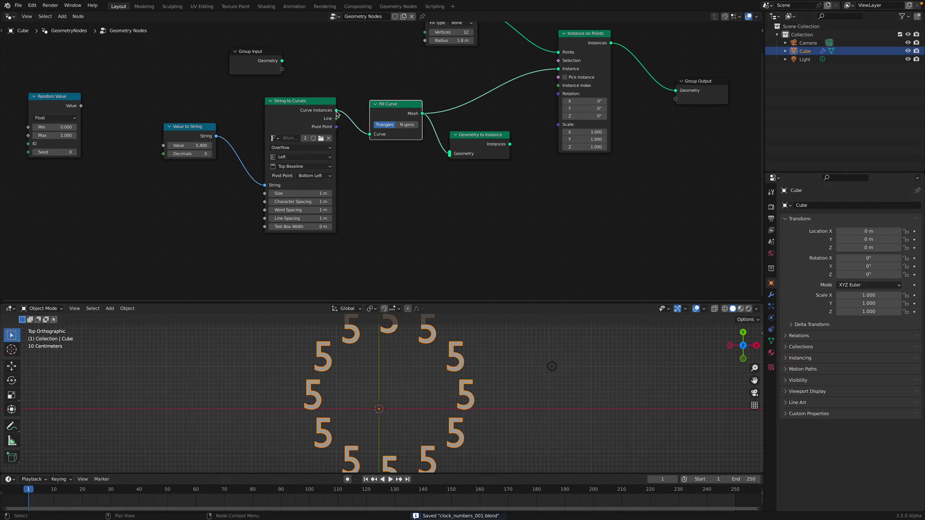
Disconnect Fill Curve from the Instance on Points node's Instance input and align Geometry to Instance beside Fill Curve
{"action": "left_click_drag", "start_coordinate": [557, 70], "coordinate": [494, 87]}
{"action": "left_click_drag", "start_coordinate": [469, 138], "coordinate": [468, 91]}
{"action": "left_click_drag", "start_coordinate": [413, 108], "coordinate": [398, 114]}
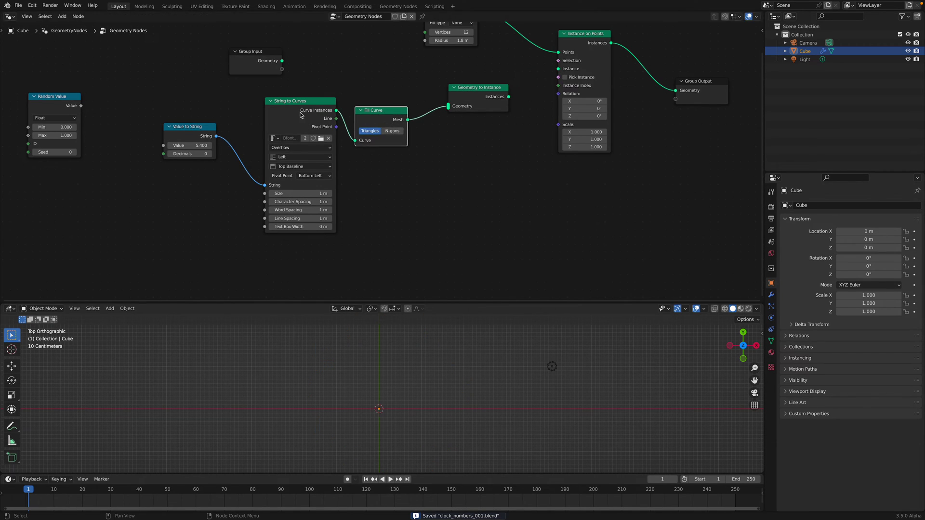
Add an Integer node feeding the Value to String node's Value input, and save the file
{"action": "left_click_drag", "start_coordinate": [190, 133], "coordinate": [142, 153]}
{"action": "type", "text": "integer"}
{"action": "key", "text": "Return"}
{"action": "key", "text": "ctrl+s"}
Group the Value to String, String to Curves and Fill Curve nodes, return to the parent tree and reposition the group
{"action": "left_click", "coordinate": [208, 135]}
{"action": "left_click", "coordinate": [305, 107], "text": "shift"}
{"action": "left_click", "coordinate": [378, 110], "text": "shift"}
{"action": "middle_click_drag", "start_coordinate": [357, 95], "coordinate": [359, 95]}
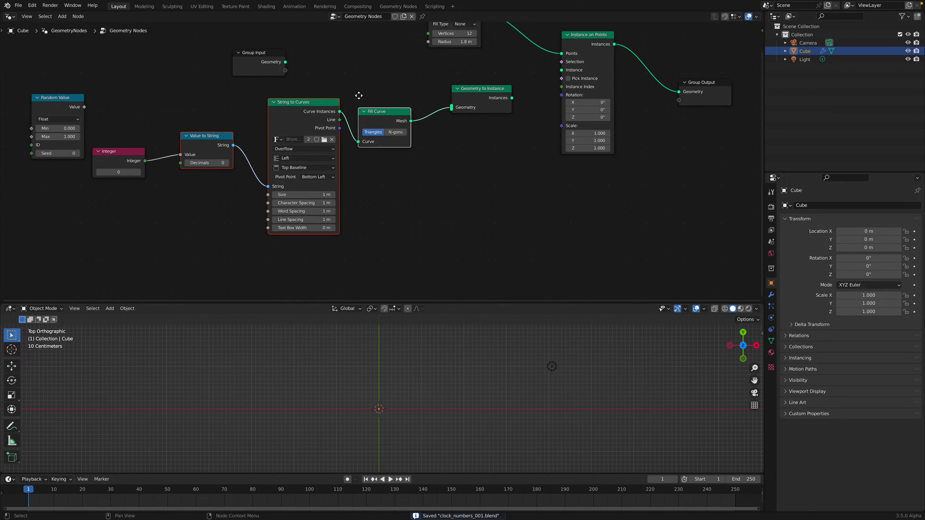
{"action": "key", "text": "ctrl+g"}
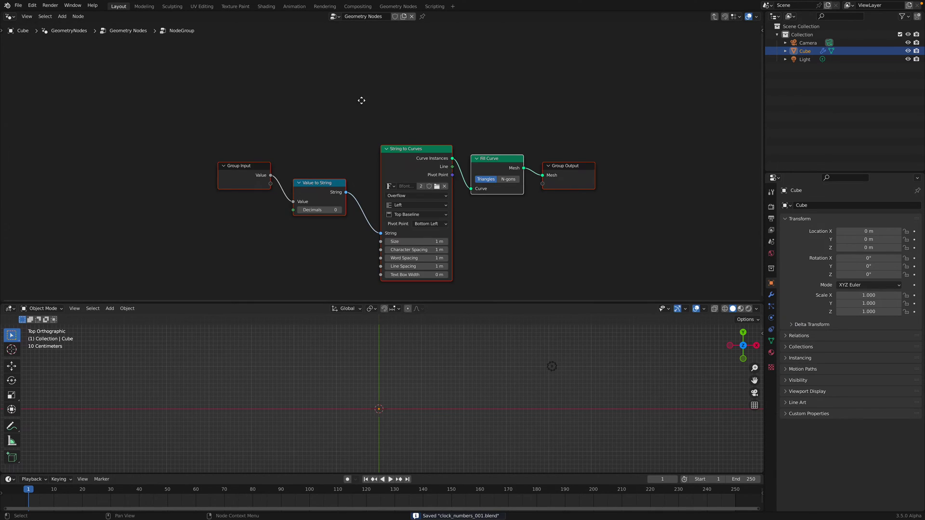
{"action": "key", "text": "Tab"}
{"action": "key", "text": "g"}
{"action": "left_click", "coordinate": [382, 90]}
Place the Integer node beside the new node group and set its value to 1
{"action": "left_click_drag", "start_coordinate": [124, 161], "coordinate": [263, 117]}
{"action": "left_click", "coordinate": [280, 131]}
{"action": "left_click_drag", "start_coordinate": [338, 112], "coordinate": [333, 82]}
Duplicate the node group and Integer node, and connect both groups through Geometry to Instance to the Instance on Points node's Instance input
{"action": "key", "text": "shift+d"}
{"action": "left_click", "coordinate": [323, 148]}
{"action": "left_click_drag", "start_coordinate": [263, 121], "coordinate": [262, 115]}
{"action": "key", "text": "shift+d"}
{"action": "left_click", "coordinate": [273, 157]}
{"action": "left_click_drag", "start_coordinate": [297, 157], "coordinate": [309, 152]}
{"action": "left_click_drag", "start_coordinate": [362, 132], "coordinate": [563, 73]}
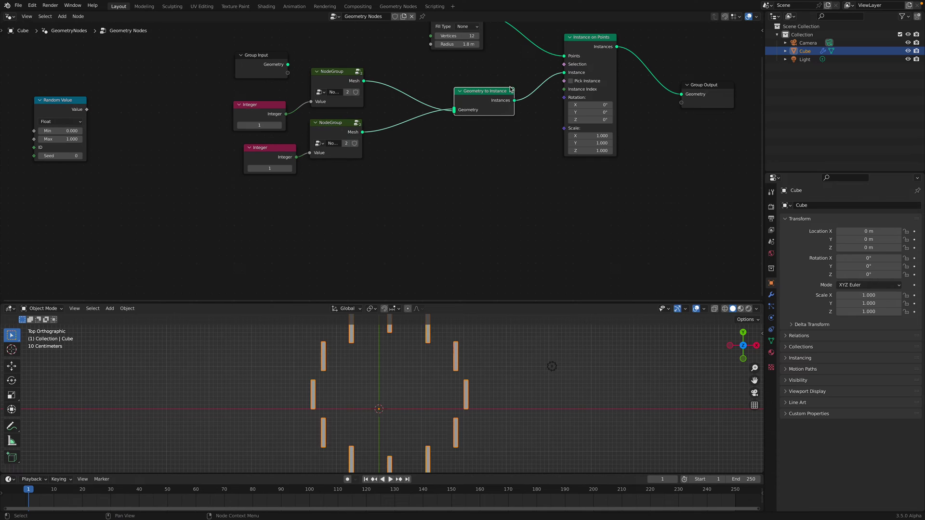
Set the second Integer to 2 and enable Pick Instance on the Instance on Points node
{"action": "left_click_drag", "start_coordinate": [483, 92], "coordinate": [462, 85]}
{"action": "middle_click_drag", "start_coordinate": [544, 86], "coordinate": [495, 102]}
{"action": "key", "text": "ctrl+s"}
{"action": "left_click", "coordinate": [241, 184]}
{"action": "mouse_move", "coordinate": [282, 90]}
{"action": "left_mouse_down"}
{"action": "mouse_move", "coordinate": [286, 79]}
{"action": "mouse_move", "coordinate": [288, 97]}
{"action": "left_mouse_up"}
{"action": "left_click_drag", "start_coordinate": [222, 75], "coordinate": [216, 60]}
{"action": "left_click_drag", "start_coordinate": [282, 100], "coordinate": [264, 58]}
{"action": "scroll", "coordinate": [419, 328], "scroll_direction": "down", "scroll_amount": 2}
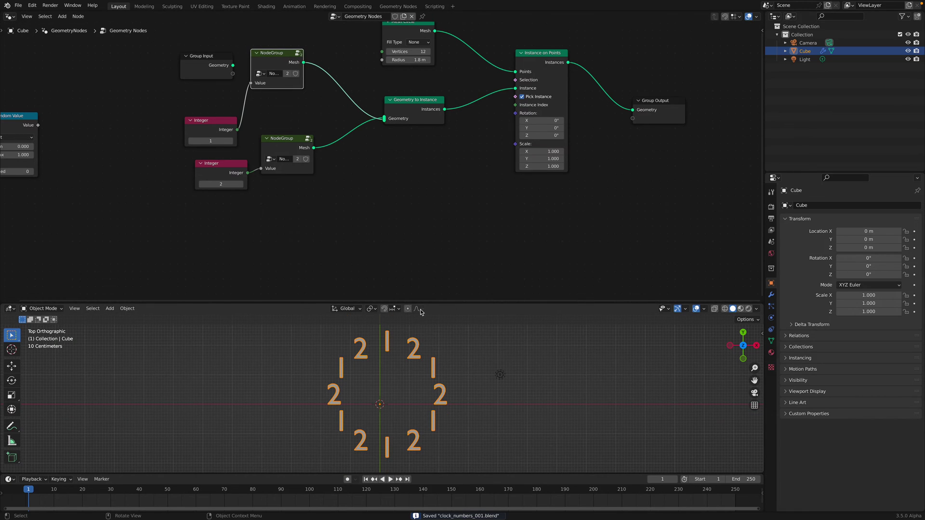
Enlarge the 3D viewport by shrinking the node editor above it, and save the file
{"action": "left_click_drag", "start_coordinate": [421, 302], "coordinate": [420, 247]}
{"action": "middle_click_drag", "start_coordinate": [286, 130], "coordinate": [285, 146]}
{"action": "key", "text": "ctrl+s"}
Disconnect the Integer nodes from both node groups and set the first group's Value to 1
{"action": "left_click_drag", "start_coordinate": [274, 50], "coordinate": [278, 82]}
{"action": "mouse_move", "coordinate": [281, 129]}
{"action": "left_mouse_down"}
{"action": "mouse_move", "coordinate": [273, 140]}
{"action": "mouse_move", "coordinate": [270, 125]}
{"action": "left_mouse_up"}
{"action": "left_click_drag", "start_coordinate": [218, 110], "coordinate": [238, 116]}
{"action": "left_click_drag", "start_coordinate": [250, 152], "coordinate": [235, 163]}
{"action": "left_click", "coordinate": [278, 103]}
{"action": "type", "text": "1"}
{"action": "key", "text": "Return"}
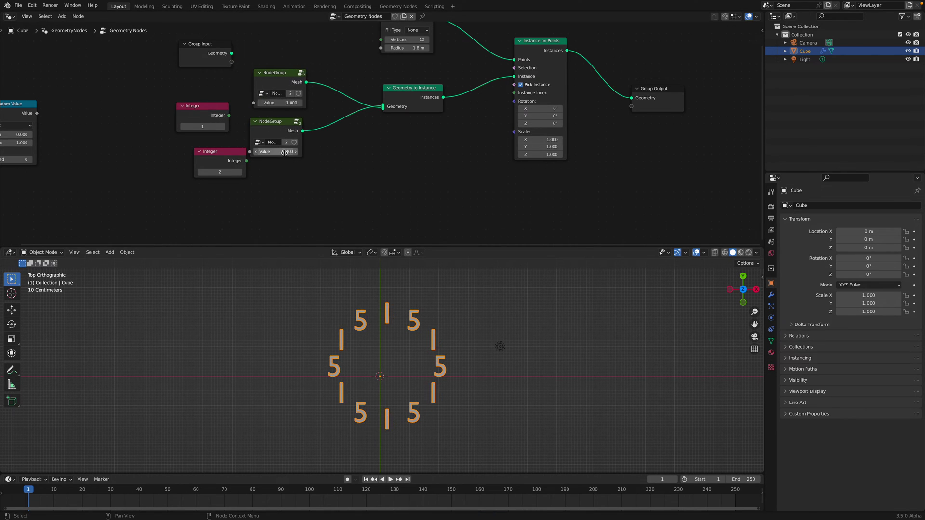
Set the second node group's Value to 2 and delete both unused Integer nodes
{"action": "left_click", "coordinate": [284, 152]}
{"action": "type", "text": "2"}
{"action": "key", "text": "Return"}
{"action": "key", "text": "x"}
{"action": "left_click", "coordinate": [213, 156]}
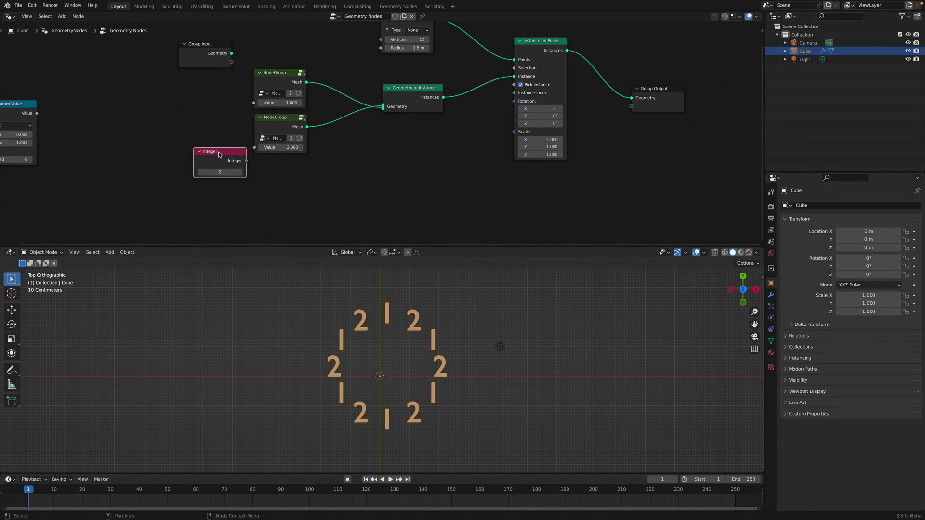
{"action": "key", "text": "x"}
Duplicate the two node groups below the originals and link both copies' Mesh outputs to Geometry to Instance
{"action": "left_click_drag", "start_coordinate": [279, 75], "coordinate": [273, 74]}
{"action": "left_click_drag", "start_coordinate": [291, 123], "coordinate": [283, 124]}
{"action": "scroll", "coordinate": [318, 123], "scroll_direction": "down", "scroll_amount": 1}
{"action": "middle_click_drag", "start_coordinate": [322, 121], "coordinate": [319, 104]}
{"action": "left_click_drag", "start_coordinate": [246, 74], "coordinate": [307, 126]}
{"action": "key", "text": "shift+d"}
{"action": "left_click", "coordinate": [306, 180]}
{"action": "left_click_drag", "start_coordinate": [298, 157], "coordinate": [380, 93]}
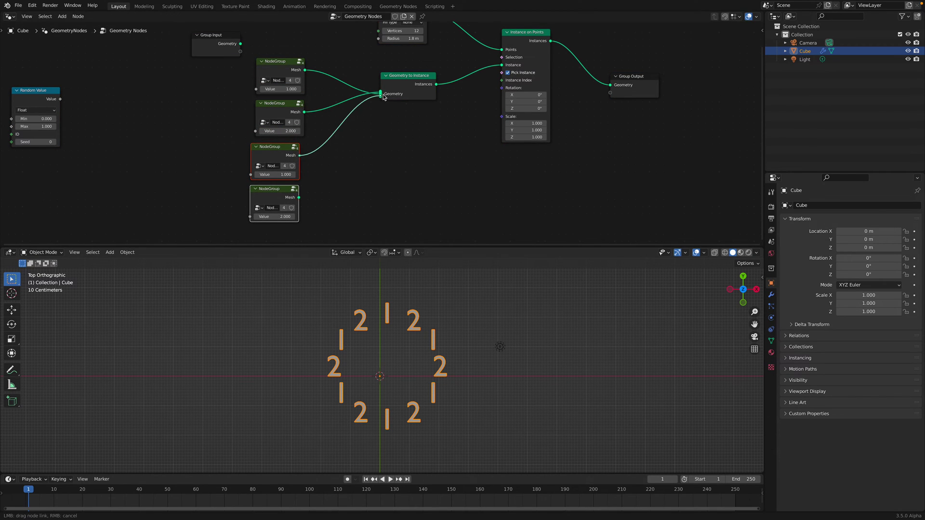
{"action": "left_click_drag", "start_coordinate": [299, 198], "coordinate": [380, 95]}
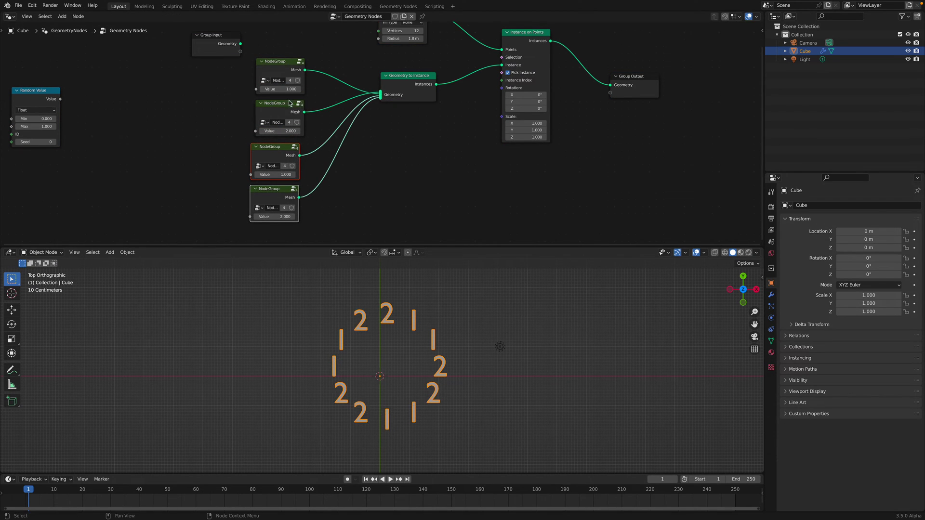
Set the duplicated node groups' Values to 3 and 4, and save the file
{"action": "left_click", "coordinate": [279, 174]}
{"action": "type", "text": "3"}
{"action": "key", "text": "Return"}
{"action": "left_click", "coordinate": [279, 216]}
{"action": "type", "text": "4"}
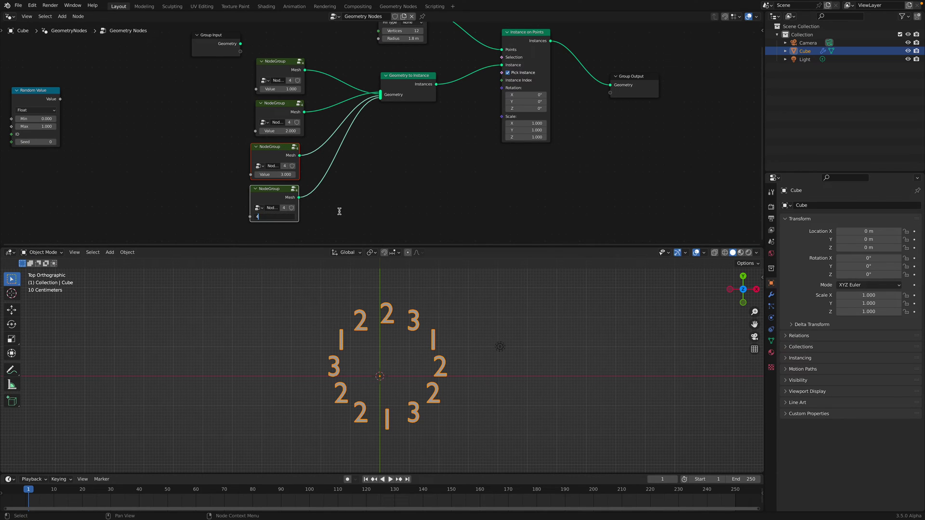
{"action": "key", "text": "Return"}
{"action": "key", "text": "ctrl+s"}
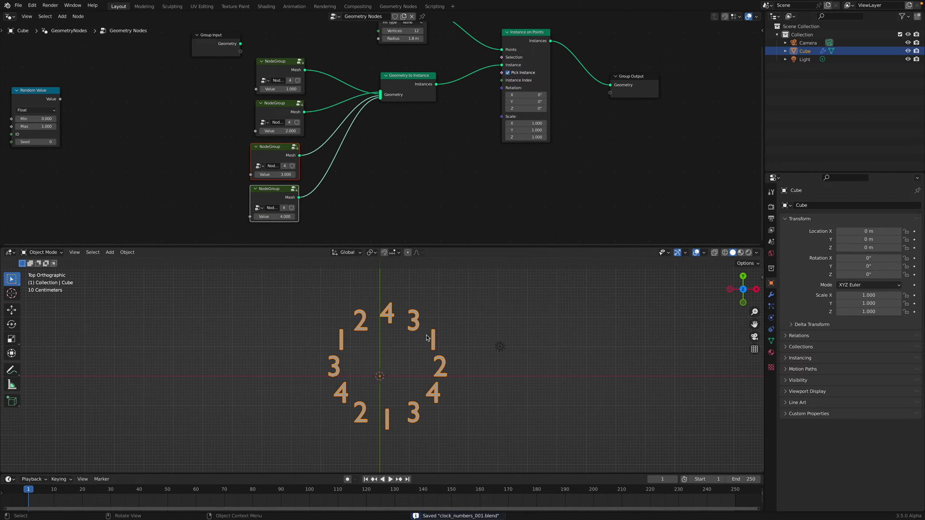
Turn Pick Instance off and back on for the Instance on Points node
{"action": "middle_click_drag", "start_coordinate": [386, 129], "coordinate": [341, 170]}
{"action": "scroll", "coordinate": [454, 131], "scroll_direction": "up", "scroll_amount": 2}
{"action": "left_click", "coordinate": [480, 110]}
{"action": "left_click", "coordinate": [480, 110]}
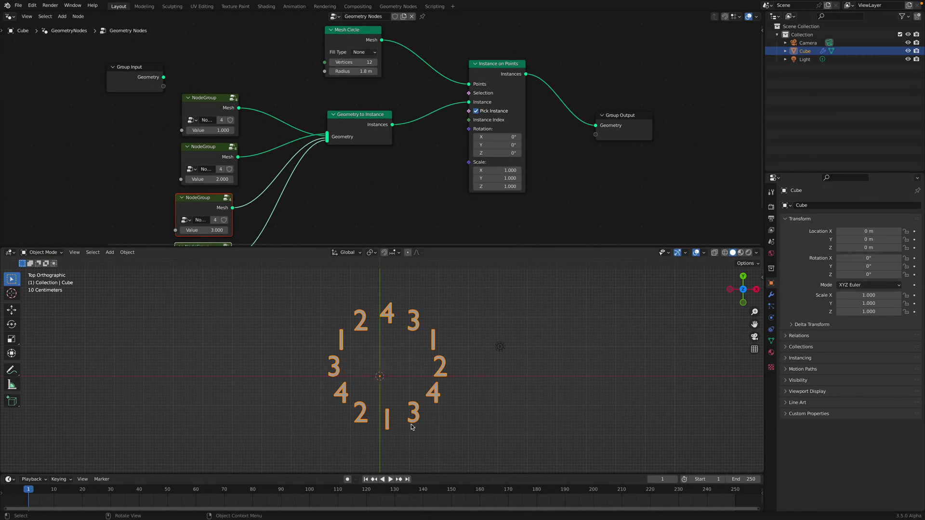
Move the Mesh Circle node aside and enable Fake User on the Geometry Nodes tree
{"action": "scroll", "coordinate": [413, 359], "scroll_direction": "down", "scroll_amount": 1}
{"action": "key", "text": "ctrl+s"}
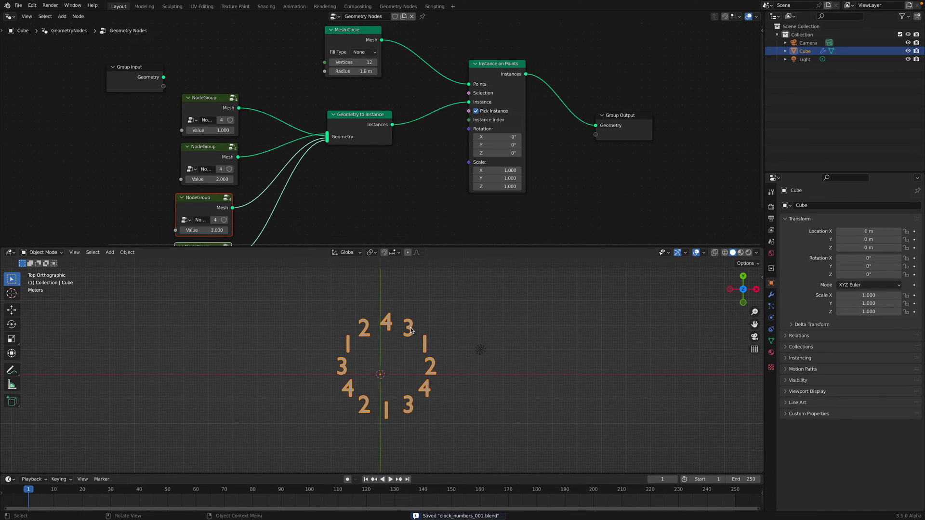
{"action": "scroll", "coordinate": [388, 202], "scroll_direction": "down", "scroll_amount": 3}
{"action": "middle_click_drag", "start_coordinate": [388, 155], "coordinate": [390, 160]}
{"action": "scroll", "coordinate": [378, 105], "scroll_direction": "down", "scroll_amount": 1}
{"action": "left_click_drag", "start_coordinate": [378, 107], "coordinate": [354, 104]}
{"action": "left_click", "coordinate": [396, 18]}
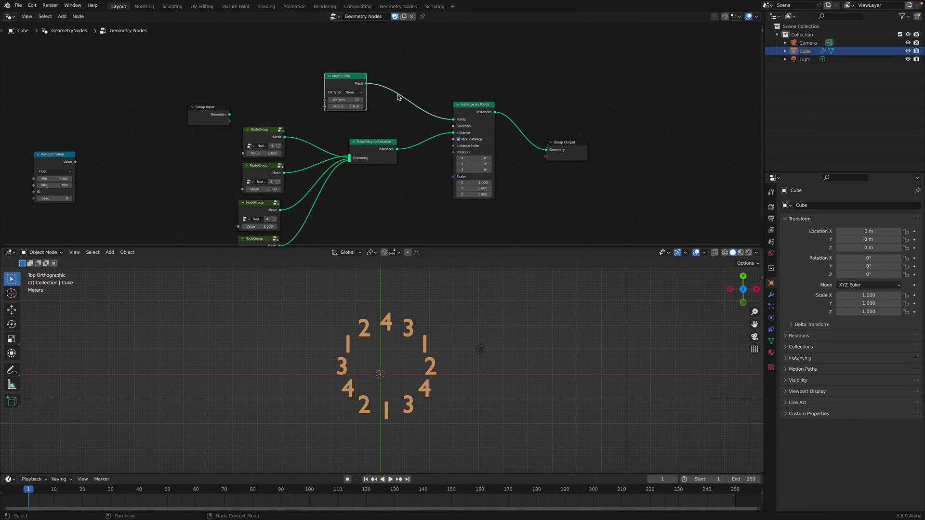
Stack the Group Input and Random Value nodes away from the node groups, and save the file
{"action": "middle_click_drag", "start_coordinate": [225, 123], "coordinate": [239, 76]}
{"action": "left_click_drag", "start_coordinate": [239, 76], "coordinate": [159, 90]}
{"action": "left_click_drag", "start_coordinate": [72, 111], "coordinate": [145, 123]}
{"action": "key", "text": "ctrl+s"}
Search the add-on preferences for "sver" and examine the Sverchok add-on's details
{"action": "left_click", "coordinate": [34, 6]}
{"action": "left_click", "coordinate": [53, 124]}
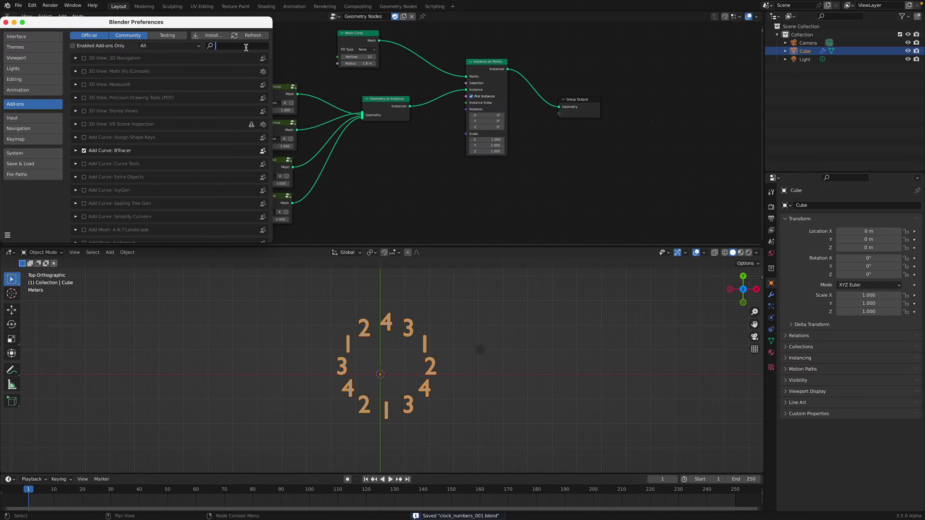
{"action": "type", "text": "sver"}
{"action": "left_click_drag", "start_coordinate": [155, 25], "coordinate": [262, 22]}
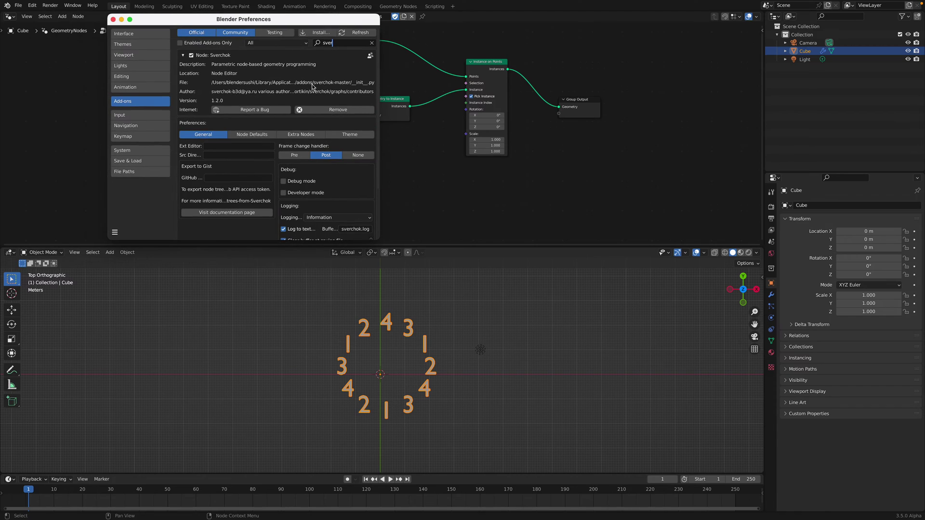
{"action": "left_click_drag", "start_coordinate": [377, 238], "coordinate": [452, 383]}
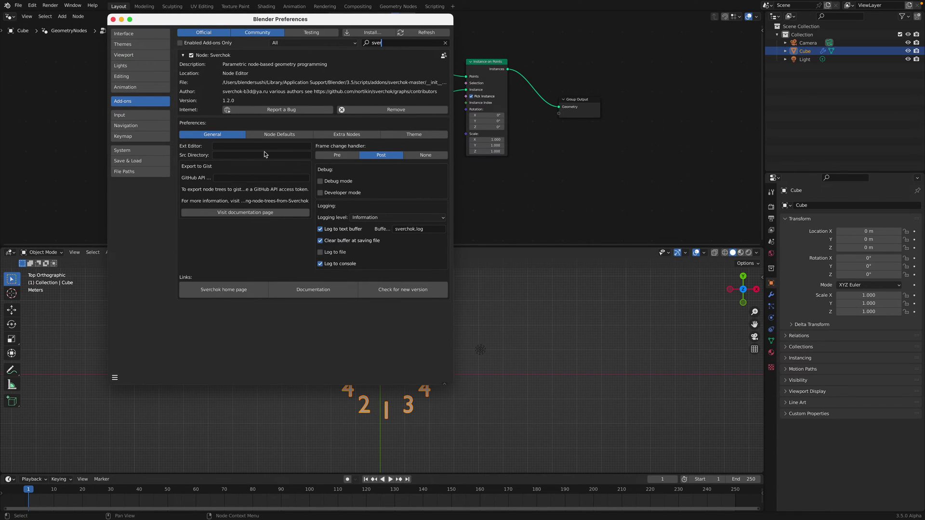
{"action": "left_click", "coordinate": [114, 19]}
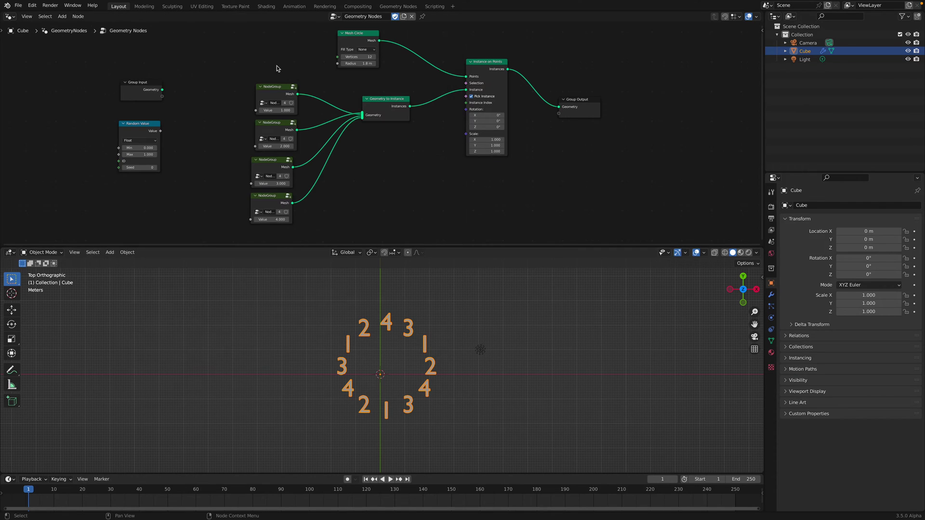
Save the file, switch the node editor to Sverchok Nodes and create a new node tree
{"action": "key", "text": "ctrl+s"}
{"action": "middle_click_drag", "start_coordinate": [294, 89], "coordinate": [284, 84]}
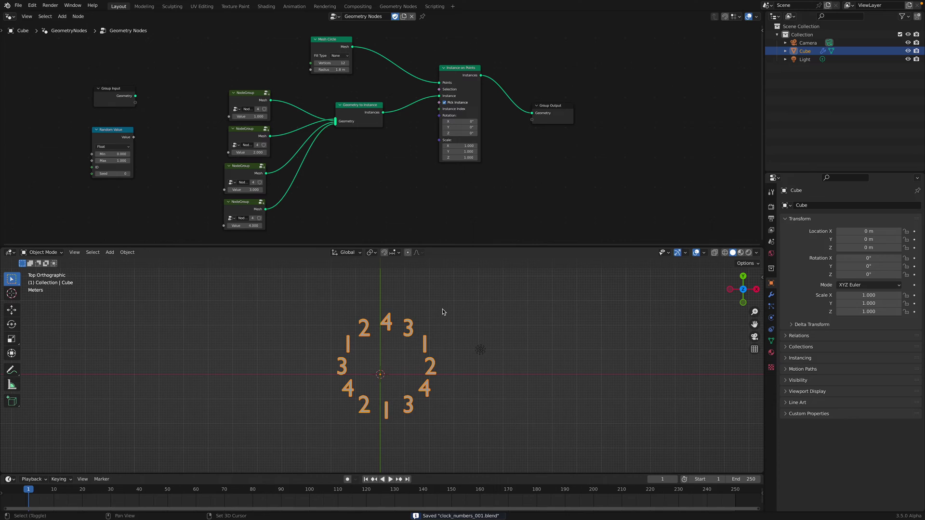
{"action": "middle_click_drag", "start_coordinate": [443, 311], "coordinate": [426, 312], "text": "shift"}
{"action": "key", "text": "ctrl+s"}
{"action": "left_click", "coordinate": [9, 16]}
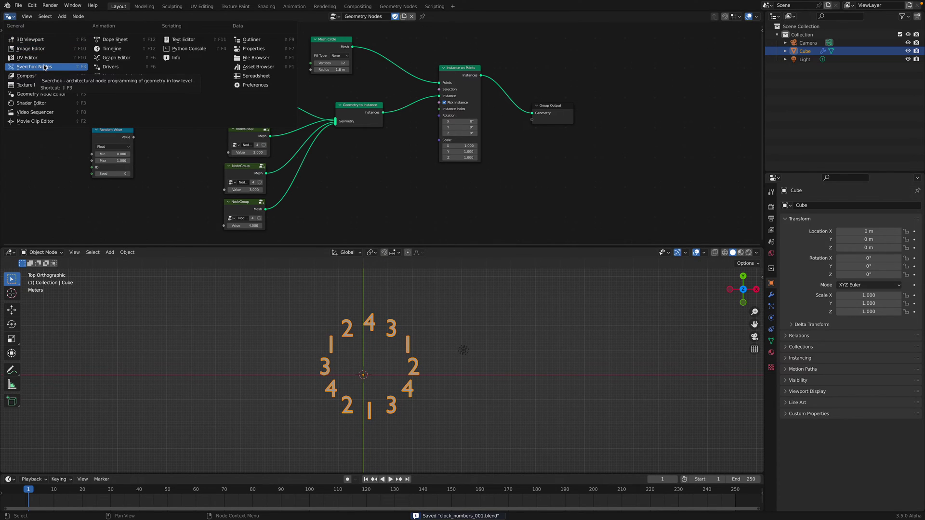
{"action": "left_click", "coordinate": [44, 67]}
{"action": "left_click", "coordinate": [366, 18]}
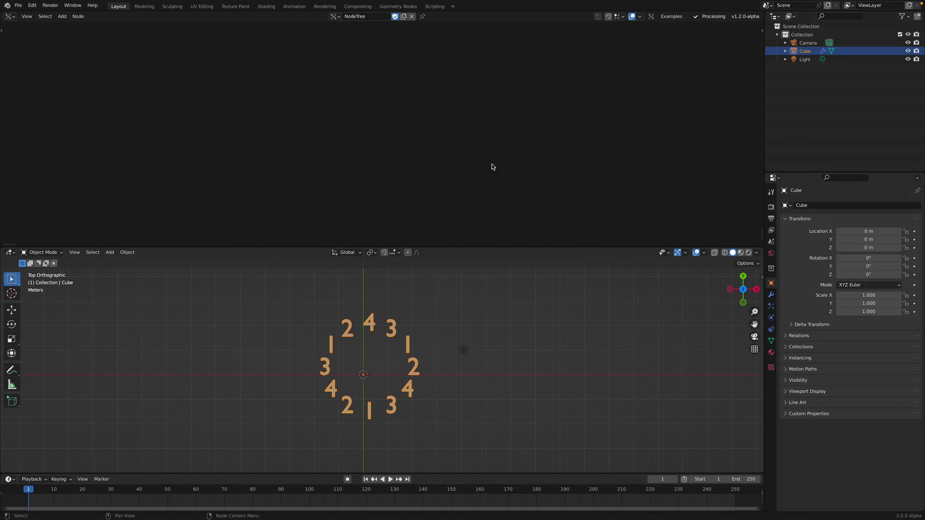
Enlarge the 3D viewport further, rotate it slightly out of the top orthographic view, and save the file
{"action": "left_click_drag", "start_coordinate": [518, 246], "coordinate": [520, 217]}
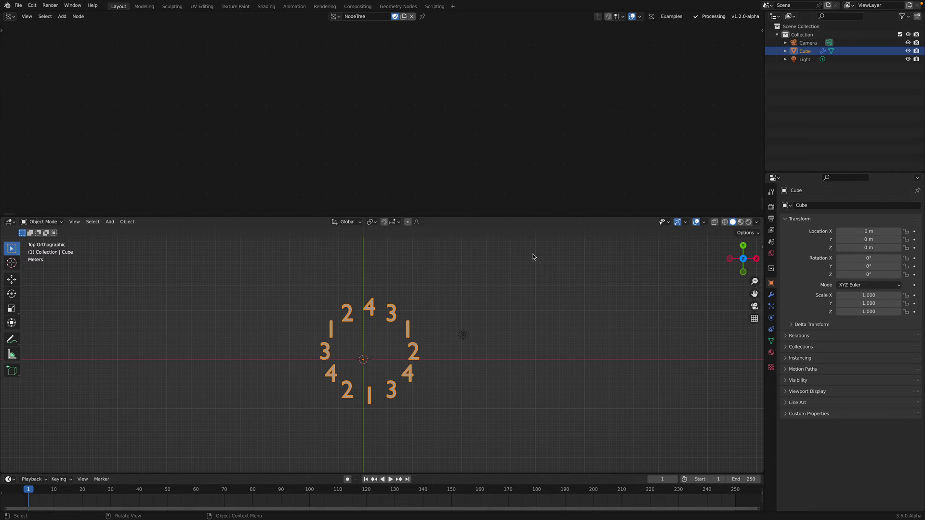
{"action": "middle_click_drag", "start_coordinate": [564, 313], "coordinate": [492, 309], "text": "shift"}
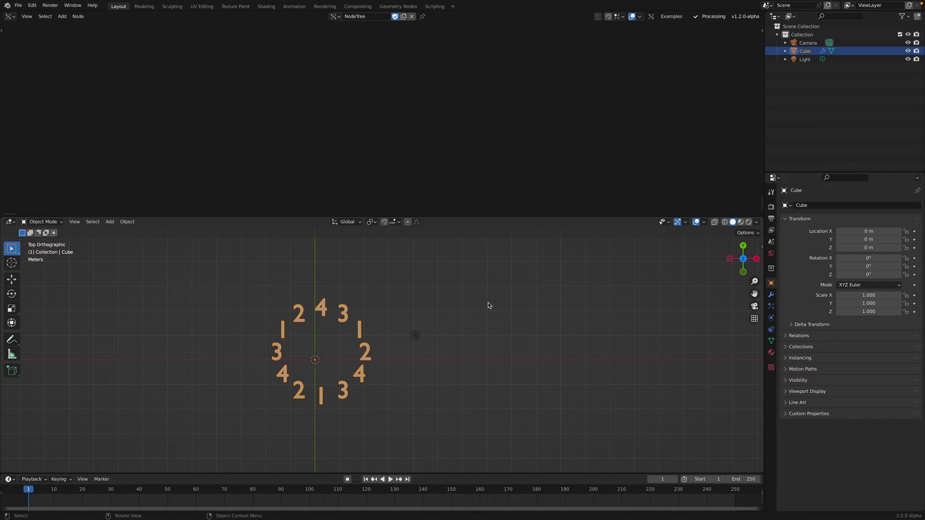
{"action": "middle_click_drag", "start_coordinate": [431, 264], "coordinate": [447, 284]}
{"action": "key", "text": "ctrl+s"}
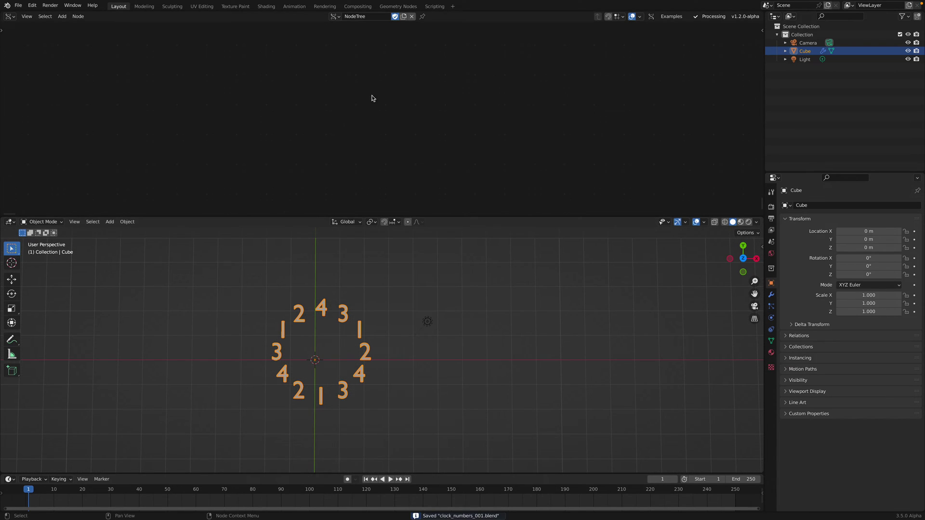
Add a TV Alpha text viewer node to the Sverchok node tree
{"action": "key", "text": "shift+a"}
{"action": "left_click", "coordinate": [358, 96]}
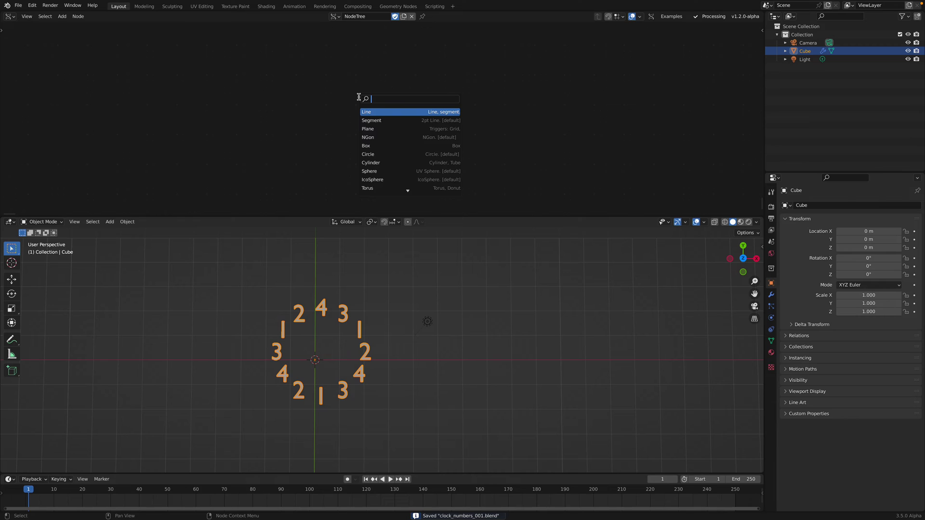
{"action": "type", "text": "alpha"}
{"action": "key", "text": "Return"}
{"action": "left_click", "coordinate": [415, 90]}
{"action": "scroll", "coordinate": [420, 84], "scroll_direction": "up", "scroll_amount": 2}
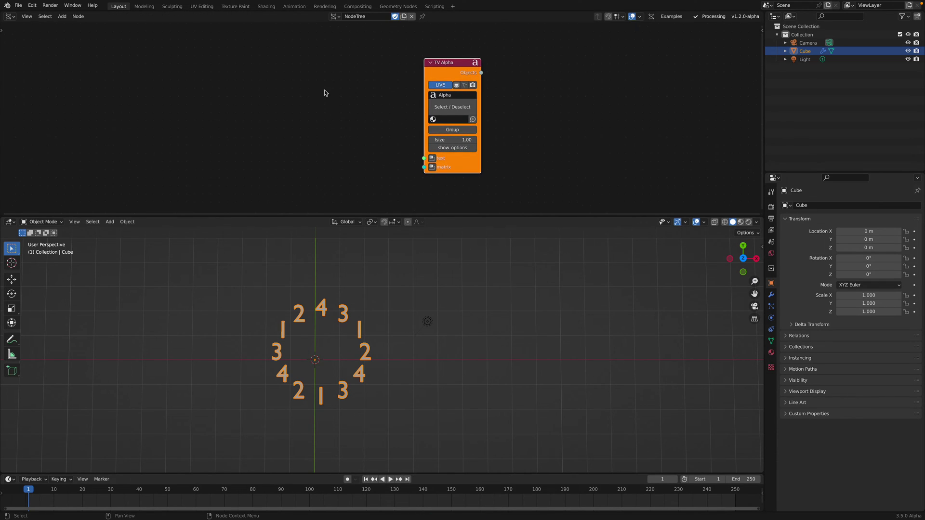
Add a Circle generator node beside the TV Alpha node
{"action": "key", "text": "alt+space"}
{"action": "type", "text": "circ"}
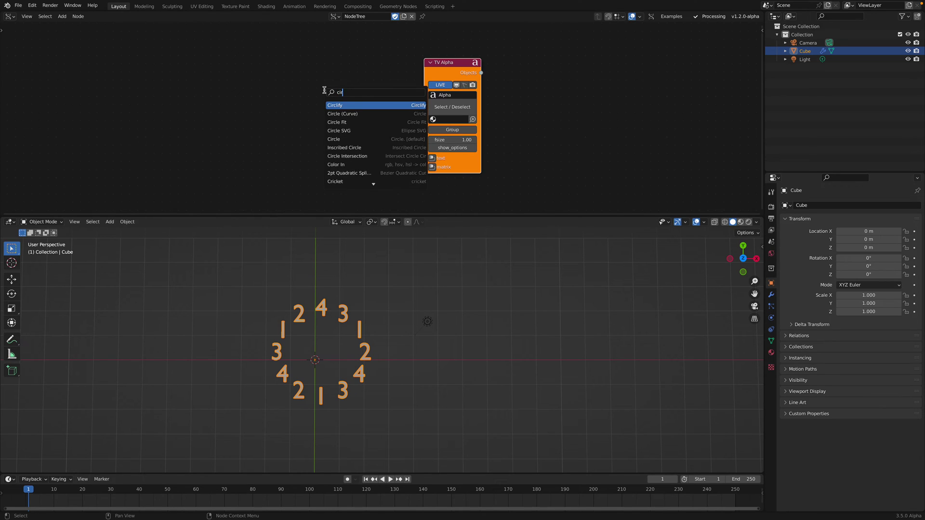
{"action": "key", "text": "Down"}
{"action": "key", "text": "Down"}
{"action": "key", "text": "Down"}
{"action": "key", "text": "Down"}
{"action": "key", "text": "Return"}
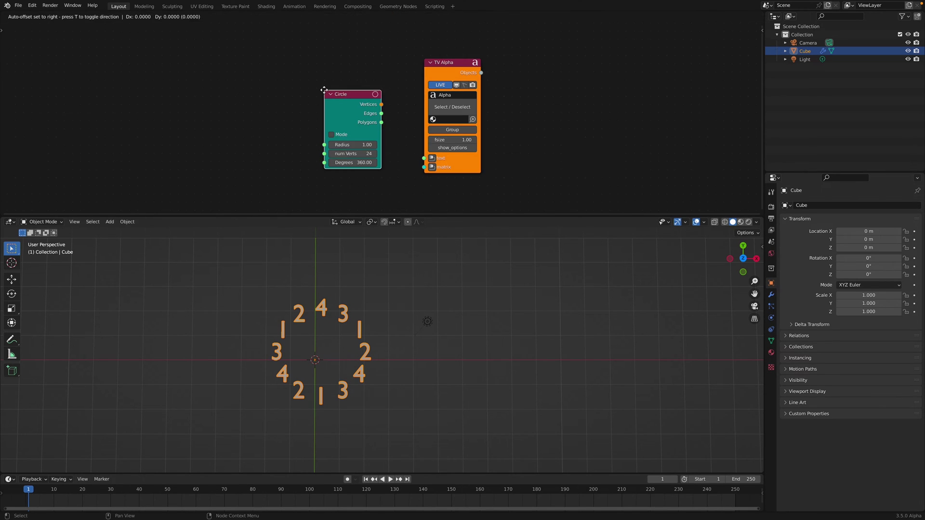
{"action": "left_click", "coordinate": [312, 137]}
Link the Circle's vertices to TV Alpha's matrix input and add a Simple Text node feeding its text input
{"action": "left_click_drag", "start_coordinate": [370, 153], "coordinate": [482, 131]}
{"action": "key", "text": "alt+space"}
{"action": "key", "text": "Escape"}
{"action": "left_click", "coordinate": [450, 119]}
{"action": "left_click_drag", "start_coordinate": [395, 71], "coordinate": [313, 77]}
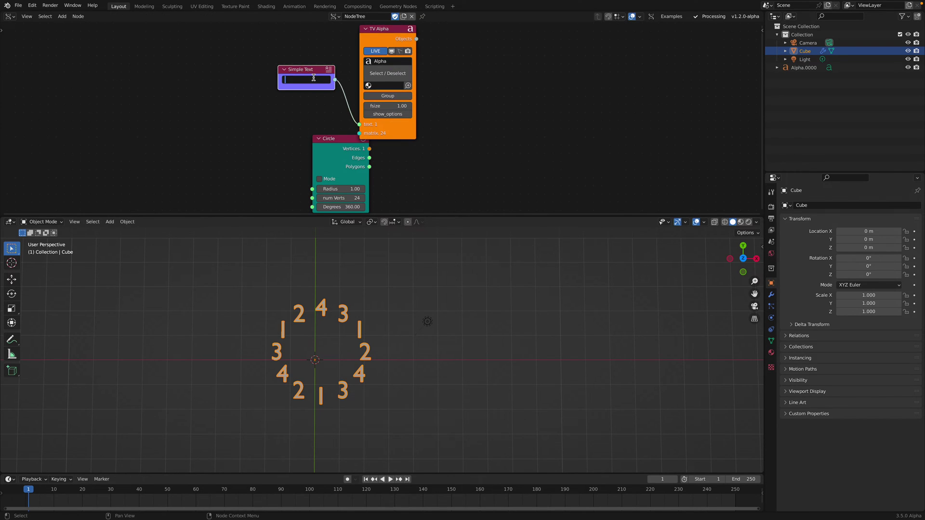
Set the Simple Text node's string to "blah" and move the TV Alpha node farther from the other nodes
{"action": "type", "text": "blah"}
{"action": "key", "text": "Return"}
{"action": "left_click_drag", "start_coordinate": [385, 129], "coordinate": [443, 129]}
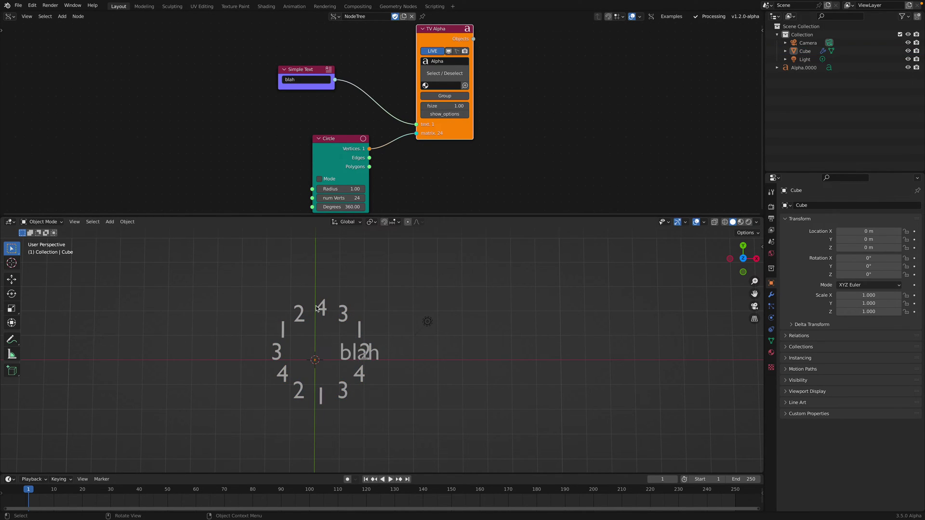
Hide the Cube in the viewport and save the file
{"action": "left_click", "coordinate": [908, 51]}
{"action": "scroll", "coordinate": [429, 342], "scroll_direction": "up", "scroll_amount": 2}
{"action": "middle_click_drag", "start_coordinate": [429, 342], "coordinate": [489, 333], "text": "shift"}
{"action": "scroll", "coordinate": [406, 334], "scroll_direction": "down", "scroll_amount": 2}
{"action": "key", "text": "ctrl+s"}
Move the Simple Text and Circle nodes away from TV Alpha and make the node editor taller
{"action": "left_click", "coordinate": [301, 80]}
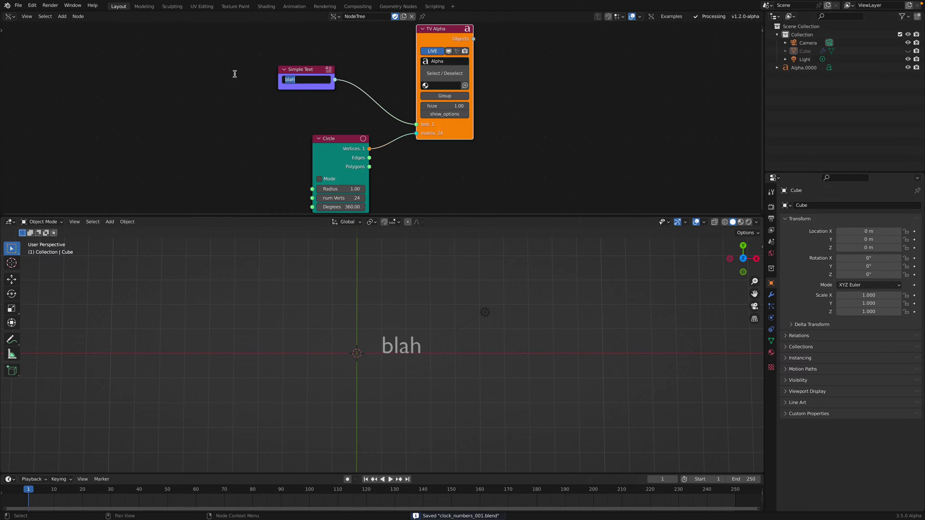
{"action": "left_click", "coordinate": [312, 68]}
{"action": "left_click_drag", "start_coordinate": [313, 68], "coordinate": [185, 69]}
{"action": "left_click_drag", "start_coordinate": [333, 144], "coordinate": [249, 128]}
{"action": "scroll", "coordinate": [345, 135], "scroll_direction": "down", "scroll_amount": 1}
{"action": "left_click_drag", "start_coordinate": [436, 127], "coordinate": [451, 119]}
{"action": "left_click_drag", "start_coordinate": [438, 215], "coordinate": [437, 293]}
{"action": "scroll", "coordinate": [436, 248], "scroll_direction": "up", "scroll_amount": 2}
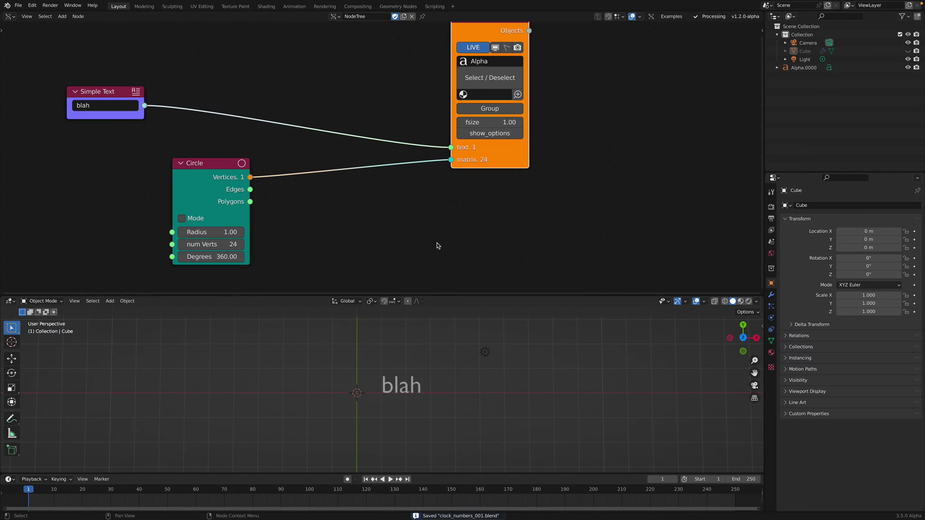
Arrange the Circle node below Simple Text, closer to TV Alpha but with a gap for another node
{"action": "middle_click_drag", "start_coordinate": [492, 171], "coordinate": [493, 207]}
{"action": "left_click_drag", "start_coordinate": [120, 133], "coordinate": [261, 123]}
{"action": "left_click_drag", "start_coordinate": [220, 211], "coordinate": [313, 173]}
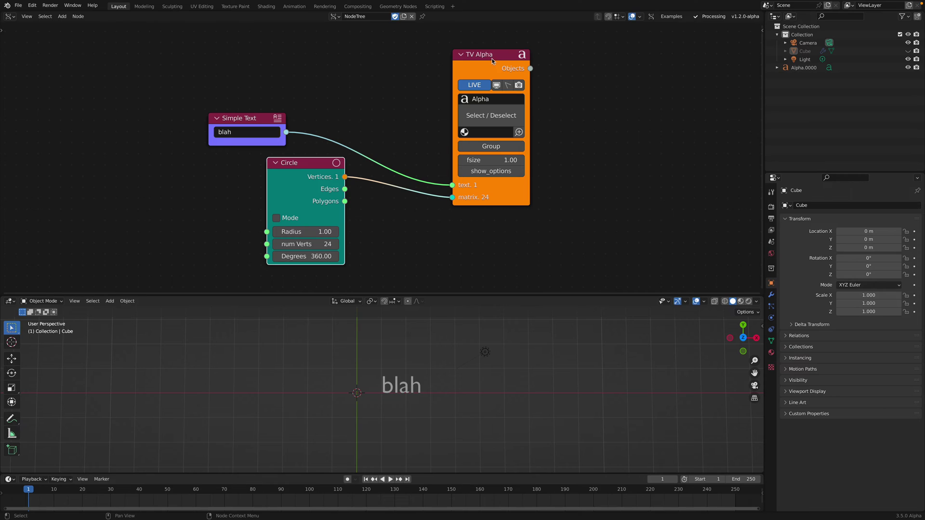
{"action": "left_click_drag", "start_coordinate": [492, 60], "coordinate": [504, 58]}
{"action": "left_click_drag", "start_coordinate": [337, 167], "coordinate": [290, 170]}
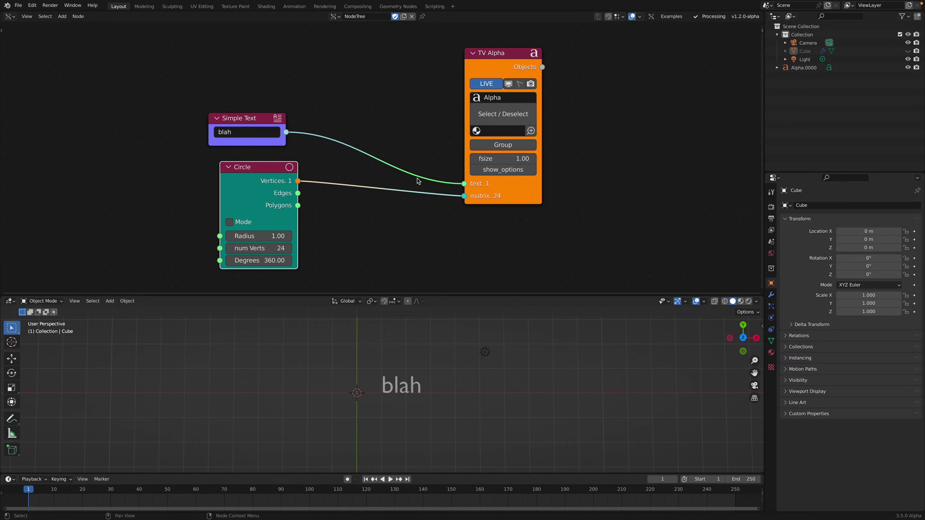
{"action": "left_click_drag", "start_coordinate": [508, 196], "coordinate": [501, 191]}
Raise the Simple Text node slightly and set its string to 123
{"action": "left_click", "coordinate": [273, 128]}
{"action": "left_click_drag", "start_coordinate": [257, 114], "coordinate": [265, 97]}
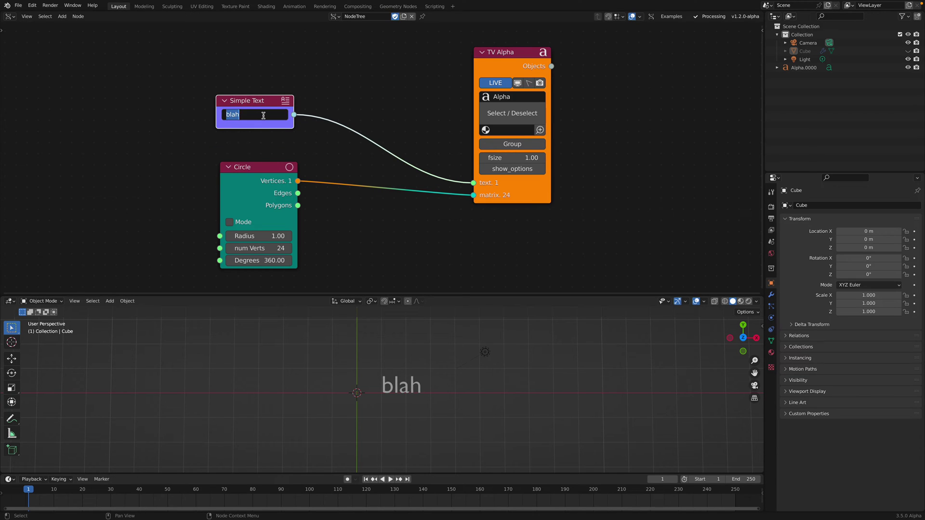
{"action": "type", "text": "123"}
{"action": "key", "text": "Return"}
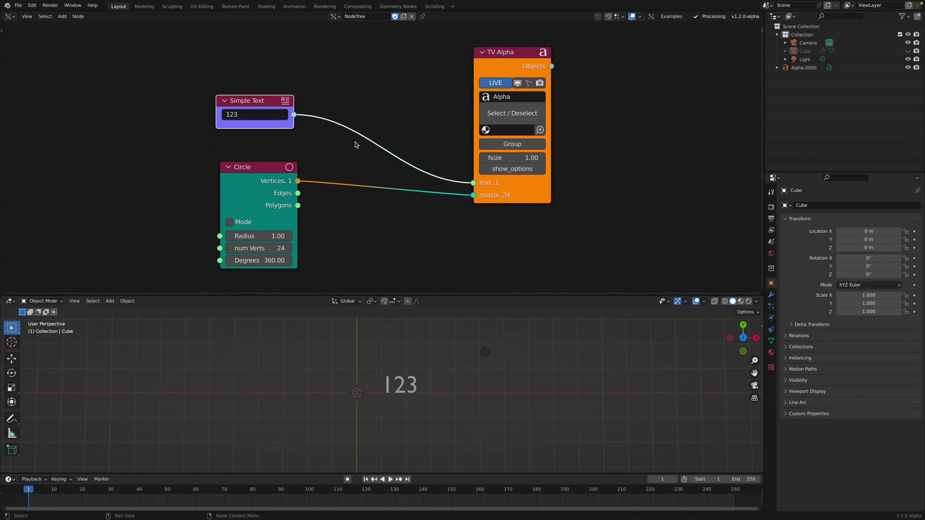
Insert a List Repeater node on the link between Simple Text and TV Alpha
{"action": "middle_click_drag", "start_coordinate": [369, 114], "coordinate": [386, 136]}
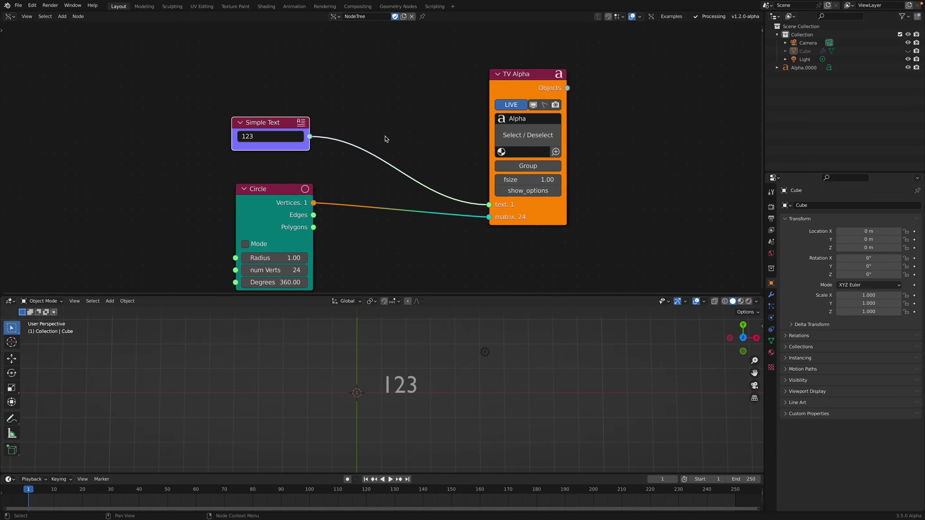
{"action": "left_click", "coordinate": [386, 136]}
{"action": "key", "text": "alt+space"}
{"action": "type", "text": "l"}
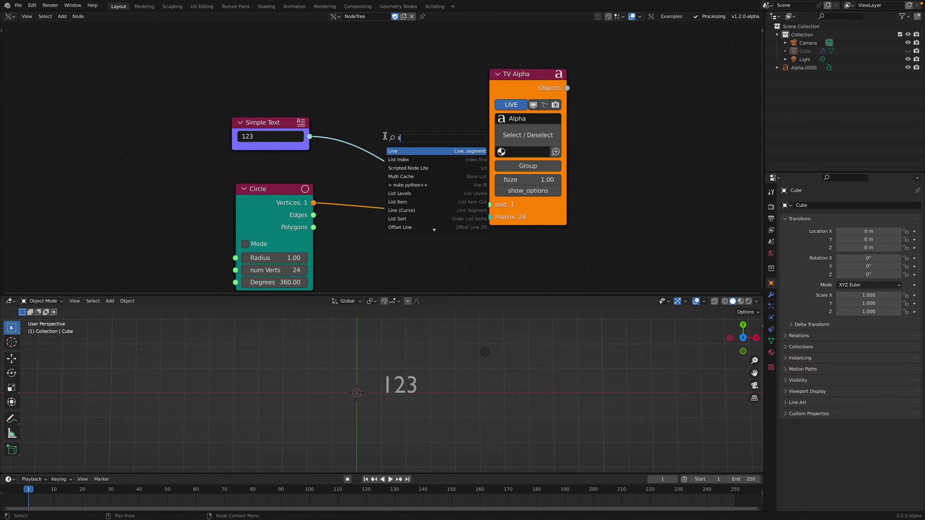
{"action": "type", "text": "ist repeat"}
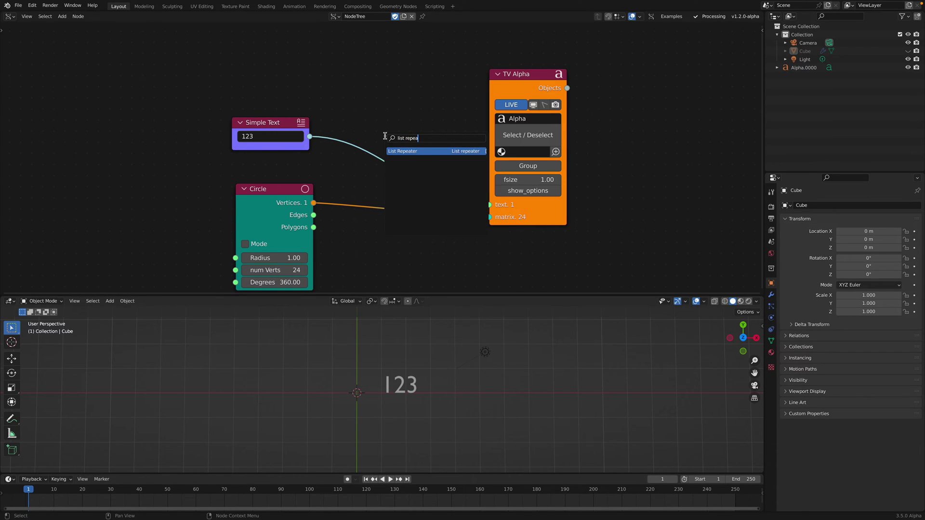
{"action": "key", "text": "Return"}
{"action": "left_click", "coordinate": [354, 102]}
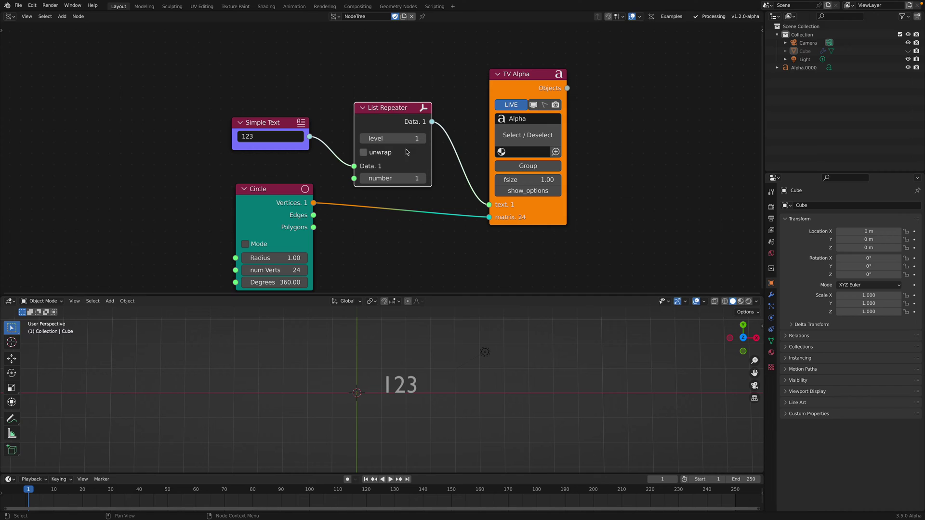
Set both the List Repeater's number and the Circle's vertex count to 12
{"action": "left_click", "coordinate": [409, 178]}
{"action": "type", "text": "12"}
{"action": "key", "text": "Return"}
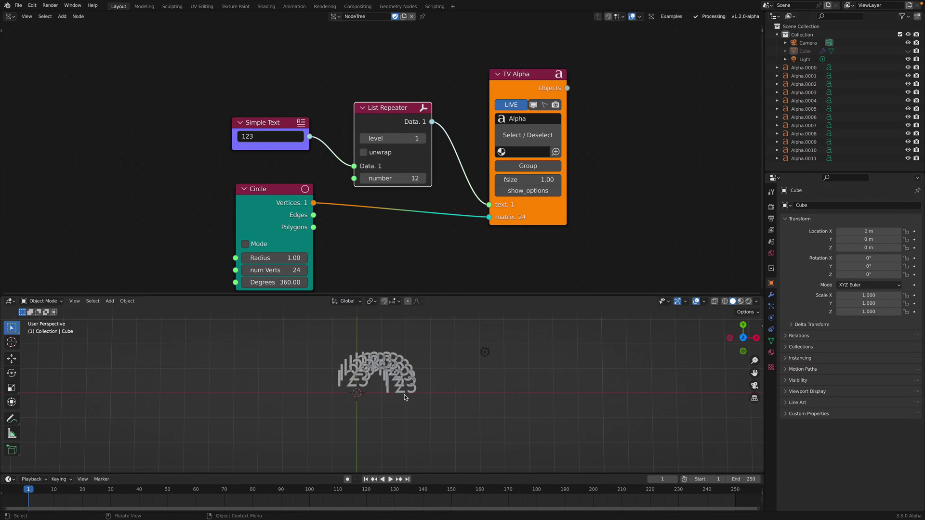
{"action": "left_click", "coordinate": [289, 270]}
{"action": "type", "text": "12"}
{"action": "key", "text": "Return"}
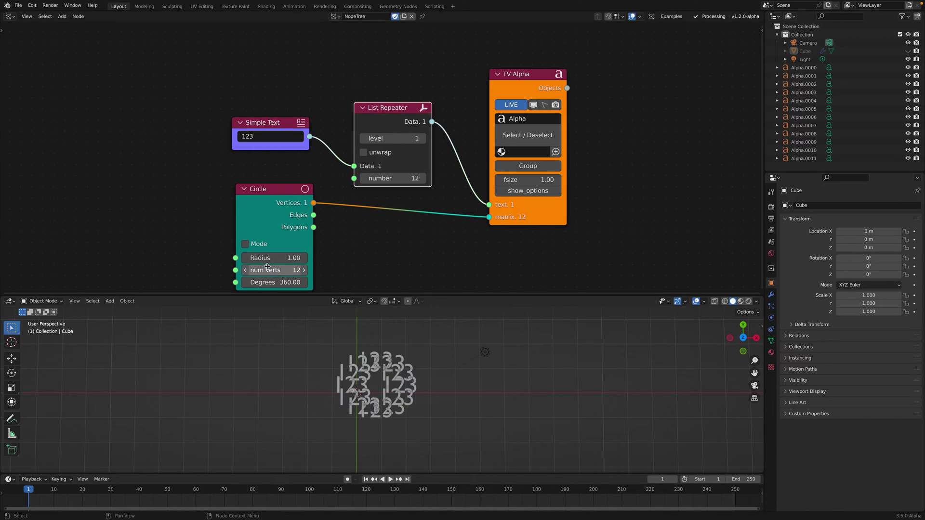
Increase the Circle's radius to 4.06 and enlarge the 3D viewport
{"action": "left_click_drag", "start_coordinate": [275, 260], "coordinate": [454, 224]}
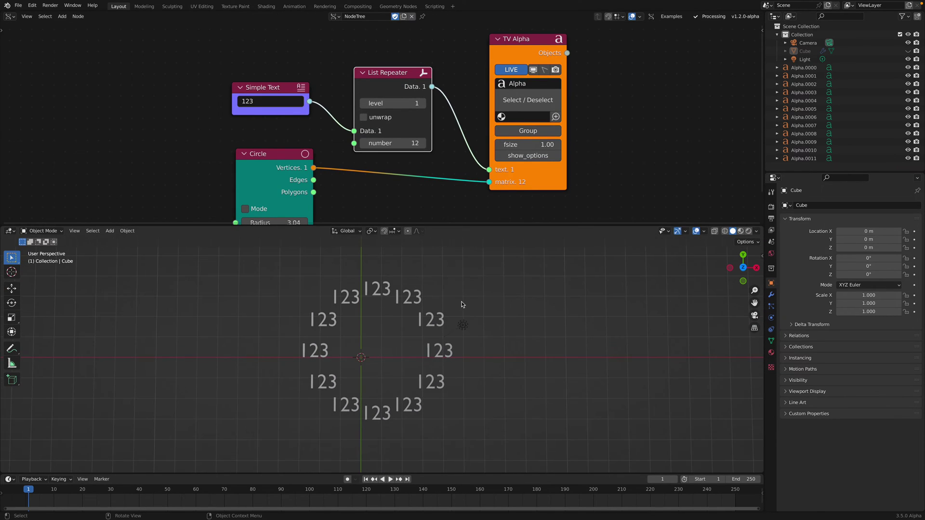
{"action": "scroll", "coordinate": [313, 198], "scroll_direction": "down", "scroll_amount": 2}
{"action": "left_click_drag", "start_coordinate": [289, 204], "coordinate": [403, 336]}
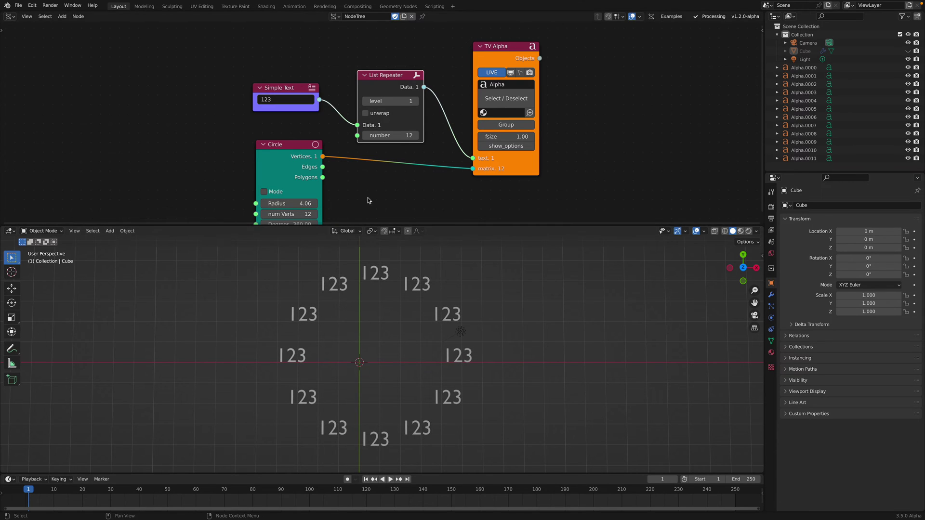
{"action": "scroll", "coordinate": [364, 199], "scroll_direction": "down", "scroll_amount": 2}
Select individual generated text objects and inspect their text data properties, such as paragraph alignment
{"action": "left_click", "coordinate": [804, 101]}
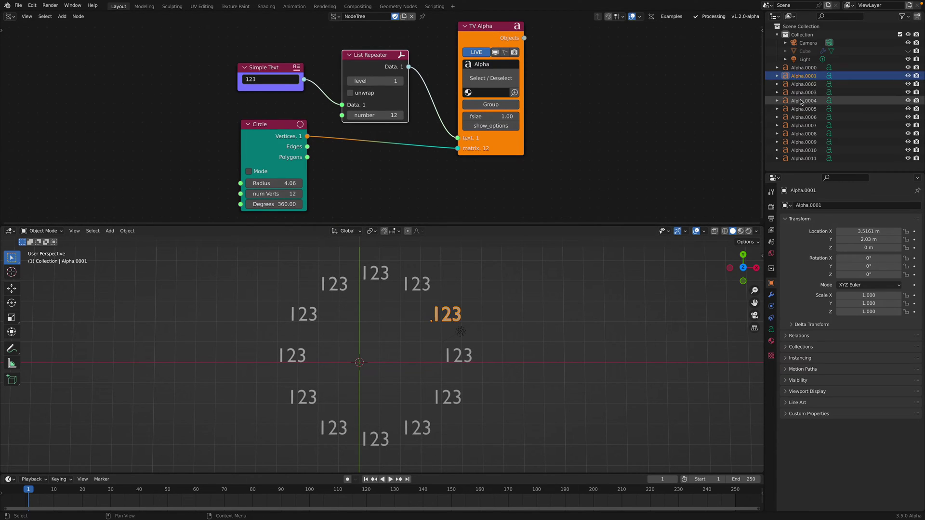
{"action": "left_click", "coordinate": [454, 310]}
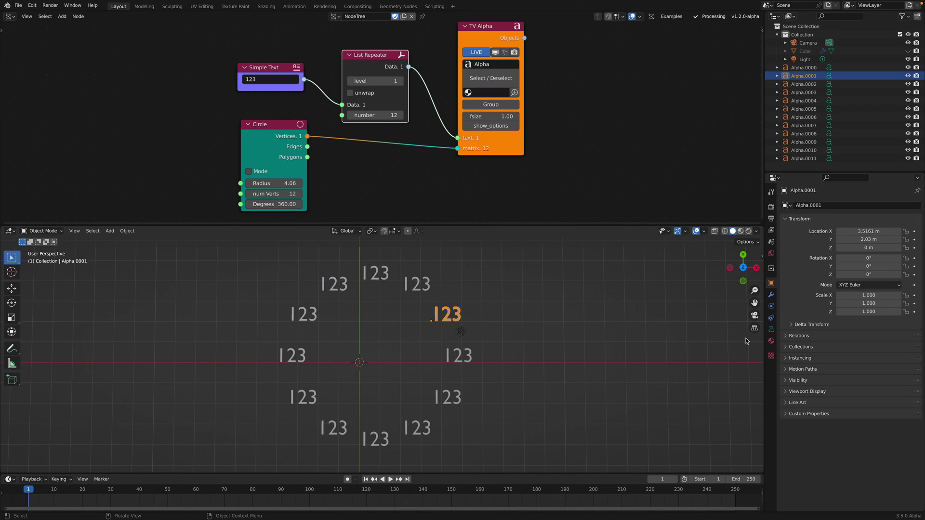
{"action": "left_click", "coordinate": [771, 330]}
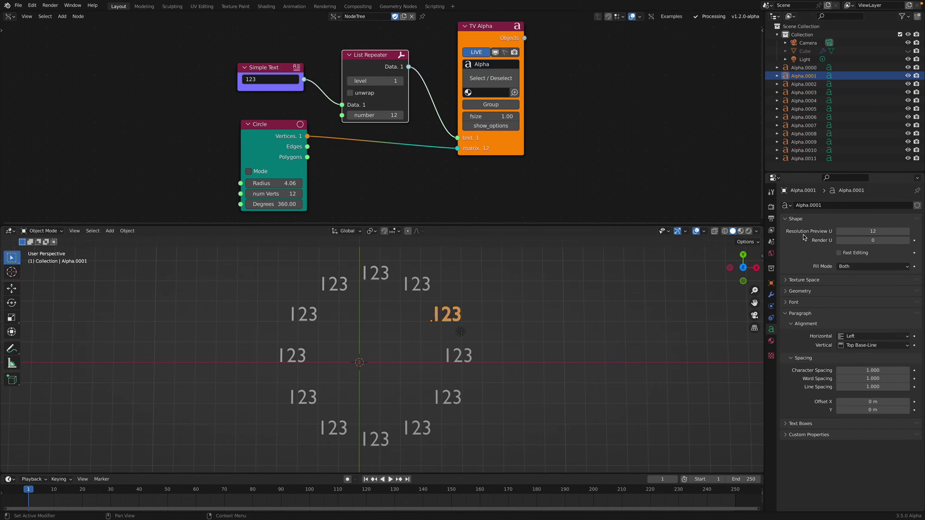
{"action": "left_click", "coordinate": [457, 349]}
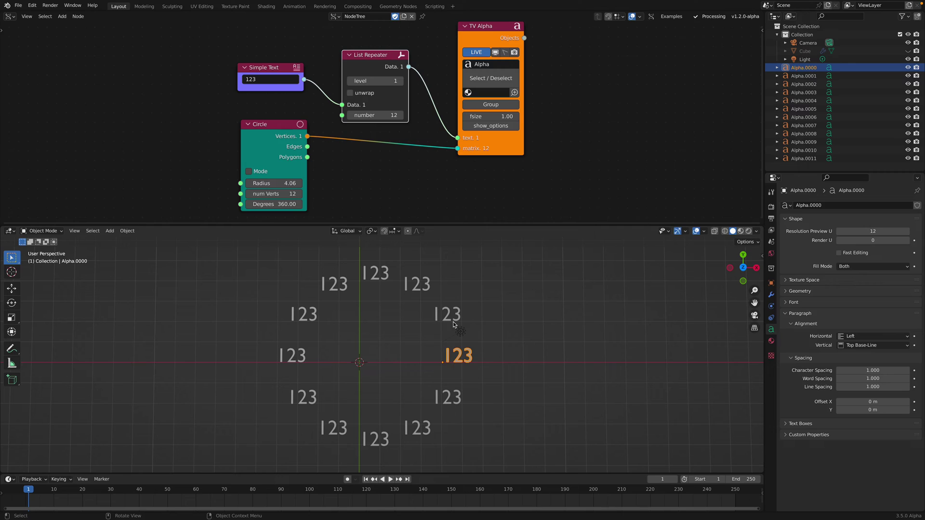
{"action": "left_click", "coordinate": [445, 190]}
{"action": "middle_click_drag", "start_coordinate": [333, 125], "coordinate": [340, 132]}
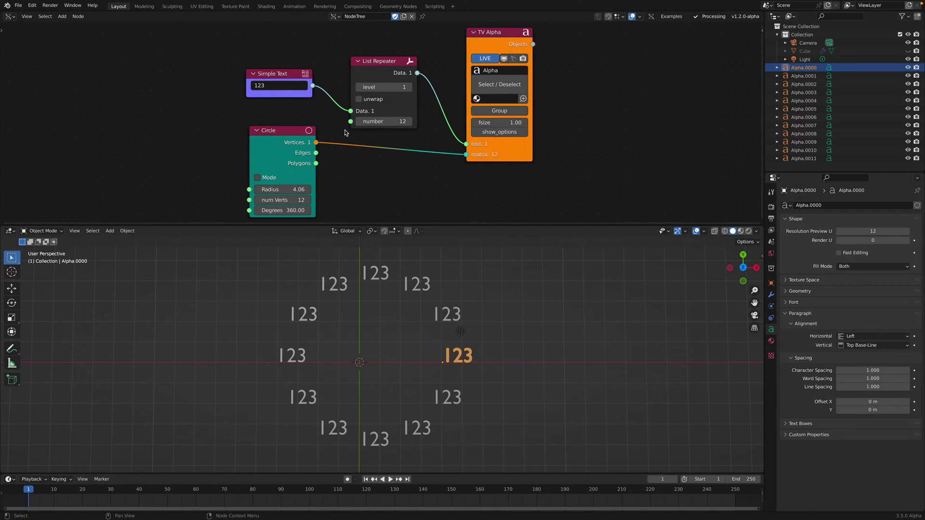
{"action": "key", "text": "shift+a"}
{"action": "type", "text": "random n"}
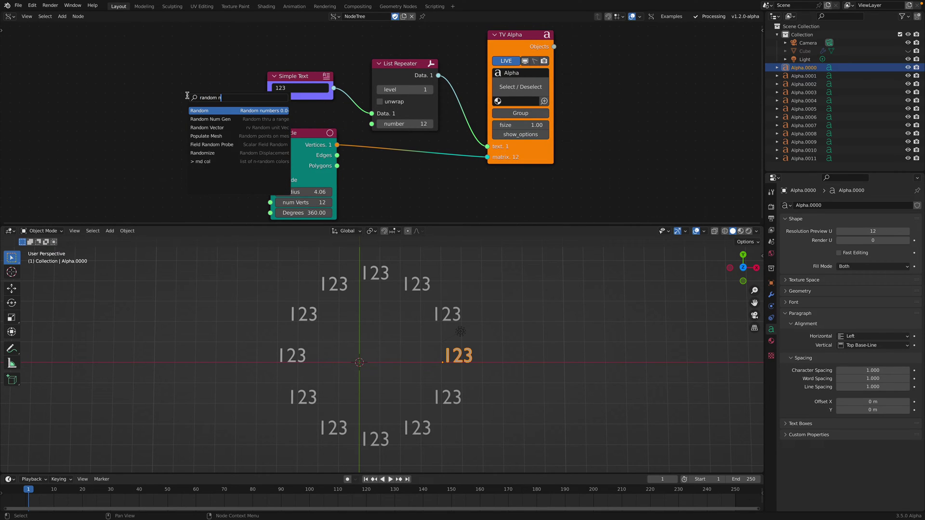
{"action": "key", "text": "Return"}
{"action": "left_click", "coordinate": [137, 92]}
{"action": "key", "text": "x"}
Add a Random Num Gen node and link its value output to TV Alpha's text input
{"action": "key", "text": "shift+a"}
{"action": "left_click", "coordinate": [147, 91]}
{"action": "type", "text": "random n"}
{"action": "key", "text": "Down"}
{"action": "key", "text": "Return"}
{"action": "left_click", "coordinate": [147, 89]}
{"action": "left_click_drag", "start_coordinate": [213, 106], "coordinate": [487, 147]}
Set the Random Num Gen size to 12 and seed to 178, moving Simple Text and List Repeater aside
{"action": "left_click", "coordinate": [188, 143]}
{"action": "type", "text": "12"}
{"action": "key", "text": "Return"}
{"action": "left_click_drag", "start_coordinate": [288, 79], "coordinate": [112, 43]}
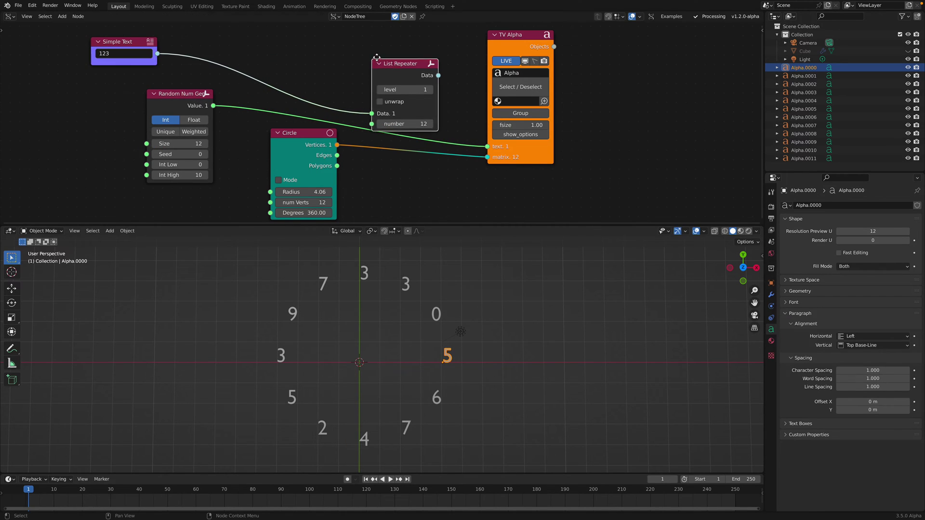
{"action": "left_click_drag", "start_coordinate": [390, 63], "coordinate": [345, 46]}
{"action": "left_click_drag", "start_coordinate": [174, 154], "coordinate": [198, 154]}
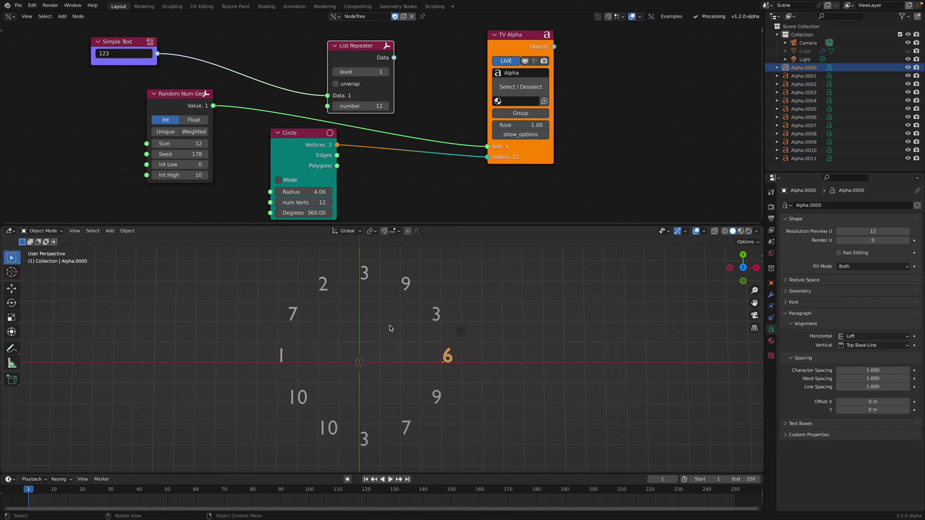
Select single numbers on the circle to check that each is a separate text object
{"action": "scroll", "coordinate": [389, 328], "scroll_direction": "down", "scroll_amount": 2}
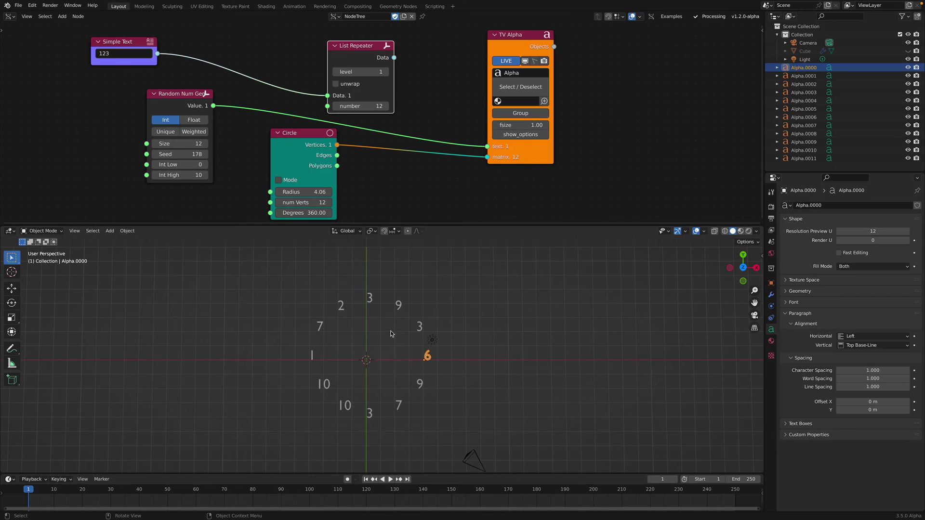
{"action": "left_click", "coordinate": [424, 308]}
{"action": "left_click", "coordinate": [406, 310]}
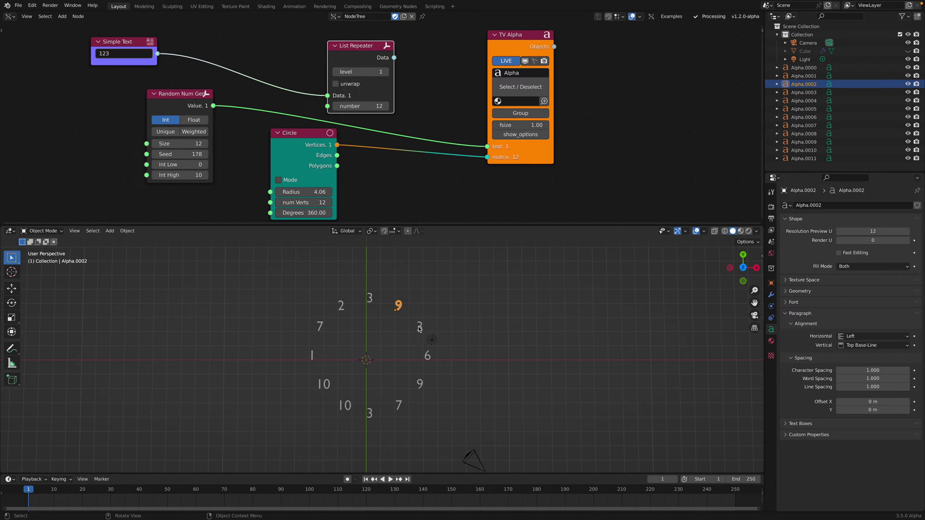
{"action": "left_click", "coordinate": [418, 328]}
{"action": "left_click", "coordinate": [362, 309]}
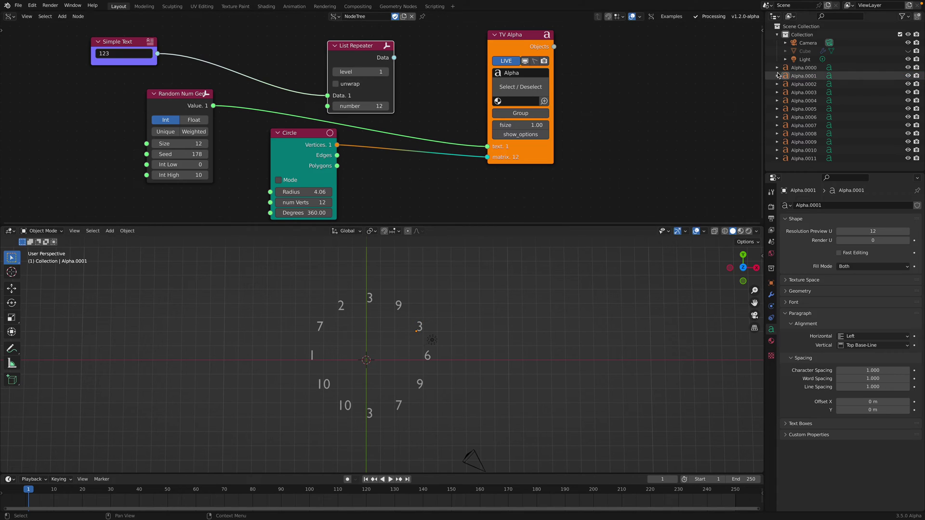
Make the outliner taller and select all the text objects from Alpha.0000 to Alpha.0011
{"action": "left_click_drag", "start_coordinate": [796, 172], "coordinate": [797, 249]}
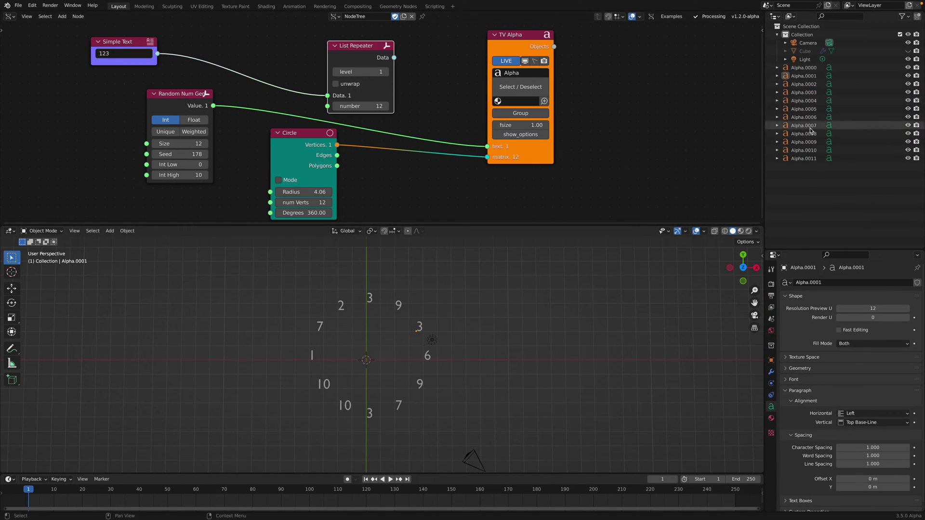
{"action": "left_click", "coordinate": [804, 67]}
{"action": "left_click", "coordinate": [810, 158], "text": "shift"}
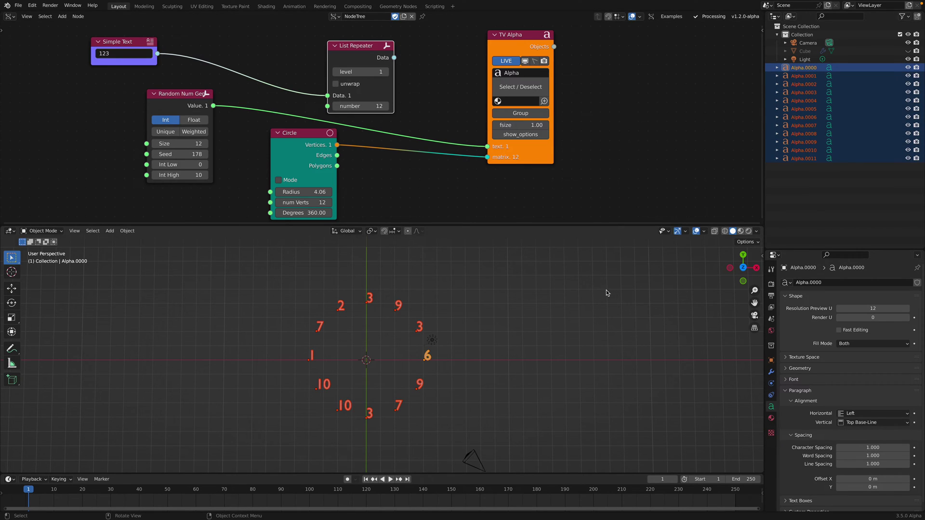
Enable the Group option on the TV Alpha node and save the file
{"action": "scroll", "coordinate": [571, 157], "scroll_direction": "up", "scroll_amount": 1}
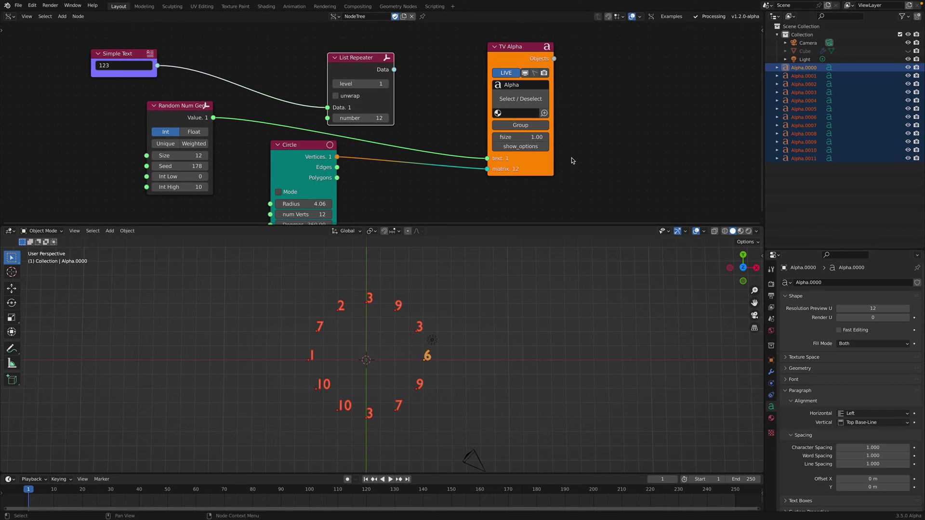
{"action": "scroll", "coordinate": [551, 145], "scroll_direction": "up", "scroll_amount": 2}
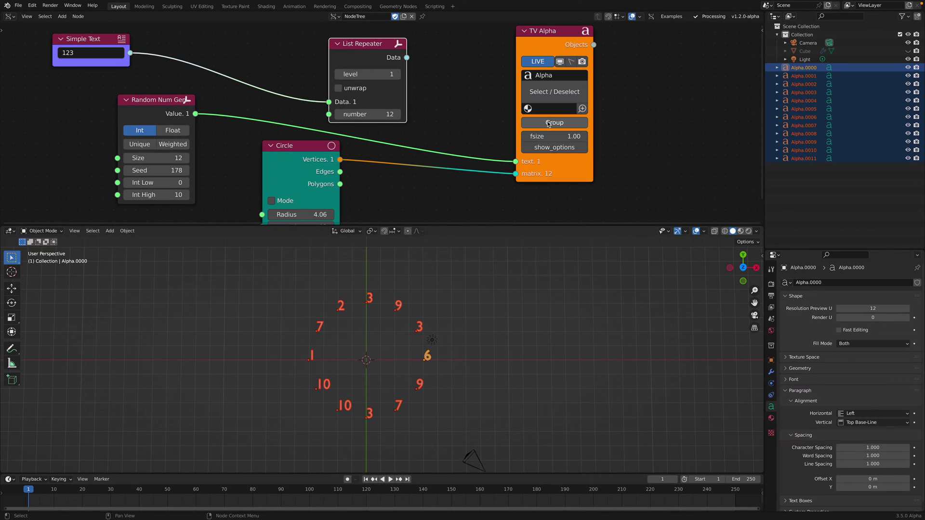
{"action": "left_click", "coordinate": [554, 124]}
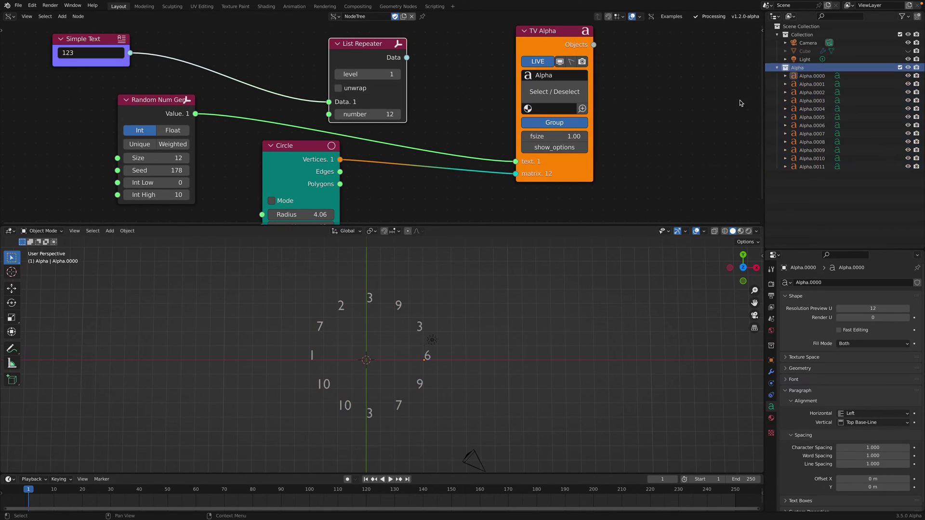
{"action": "scroll", "coordinate": [604, 193], "scroll_direction": "down", "scroll_amount": 1}
{"action": "key", "text": "ctrl+s"}
{"action": "scroll", "coordinate": [431, 179], "scroll_direction": "down", "scroll_amount": 1}
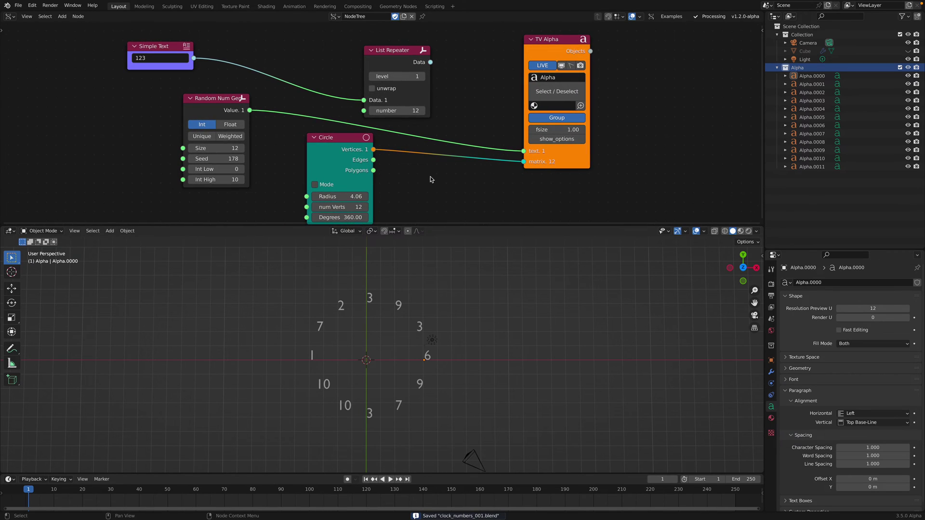
Set the Random Num Gen's Int High to 80 and Int Low to 1
{"action": "left_click_drag", "start_coordinate": [227, 169], "coordinate": [361, 169]}
{"action": "left_click_drag", "start_coordinate": [217, 169], "coordinate": [267, 179]}
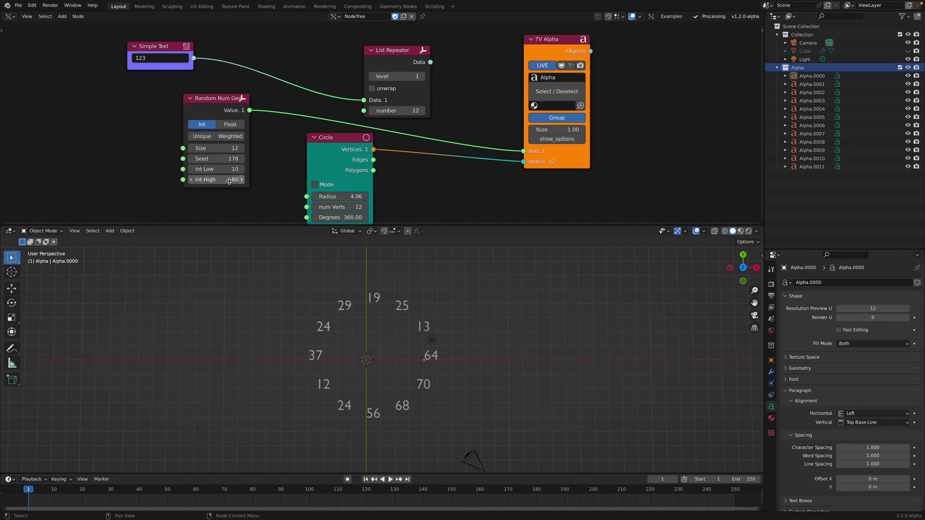
{"action": "left_click", "coordinate": [233, 169]}
{"action": "type", "text": "1"}
{"action": "key", "text": "Return"}
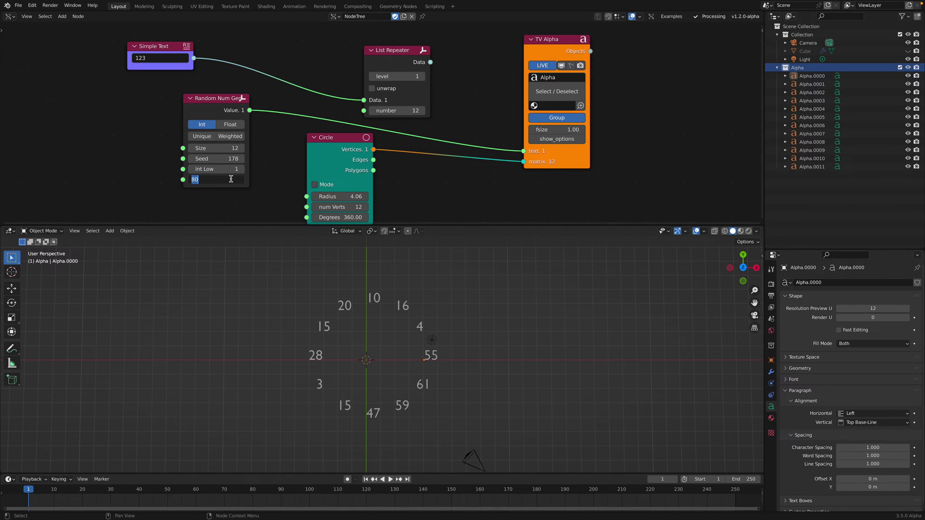
Set the Random Num Gen's Int Low to 10 and Int High to 99, and save the file
{"action": "left_click", "coordinate": [238, 171]}
{"action": "type", "text": "10"}
{"action": "key", "text": "Return"}
{"action": "left_click", "coordinate": [238, 180]}
{"action": "type", "text": "00"}
{"action": "key", "text": "Return"}
{"action": "left_click", "coordinate": [241, 180]}
{"action": "type", "text": "99"}
{"action": "key", "text": "Return"}
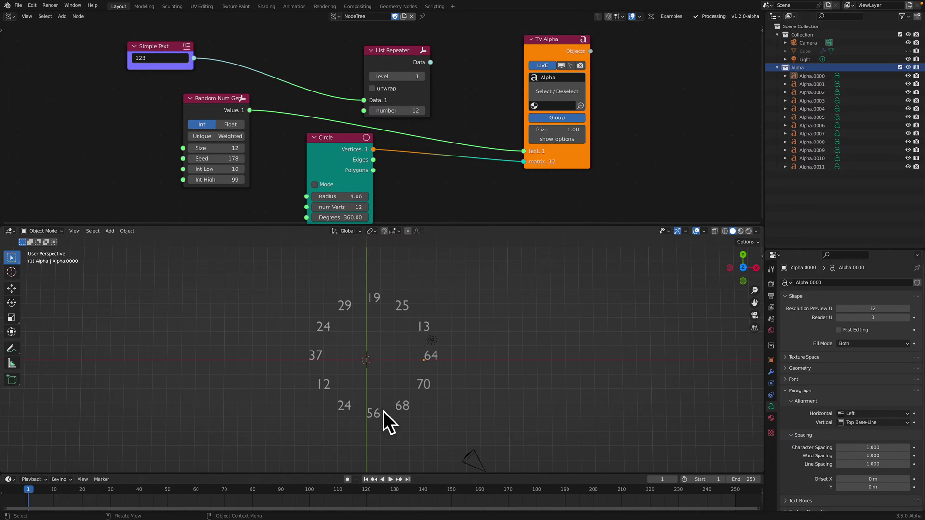
{"action": "key", "text": "ctrl+s"}
Set the Random Num Gen's Seed to 420 and the Circle's Radius to 3.70, and save the file
{"action": "left_click_drag", "start_coordinate": [217, 159], "coordinate": [241, 158]}
{"action": "middle_click_drag", "start_coordinate": [404, 184], "coordinate": [402, 159]}
{"action": "mouse_move", "coordinate": [352, 172]}
{"action": "left_mouse_down"}
{"action": "mouse_move", "coordinate": [428, 172]}
{"action": "mouse_move", "coordinate": [334, 172]}
{"action": "left_mouse_up"}
{"action": "key", "text": "ctrl+s"}
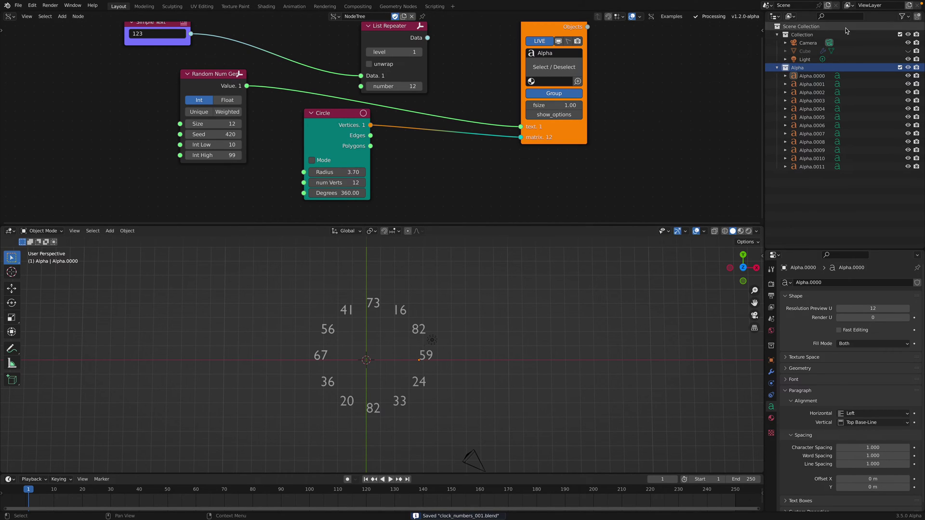
Unhide the Cube object, select it, and move its small number ring beside the Sverchok number circle
{"action": "left_click", "coordinate": [906, 51]}
{"action": "left_click", "coordinate": [803, 51]}
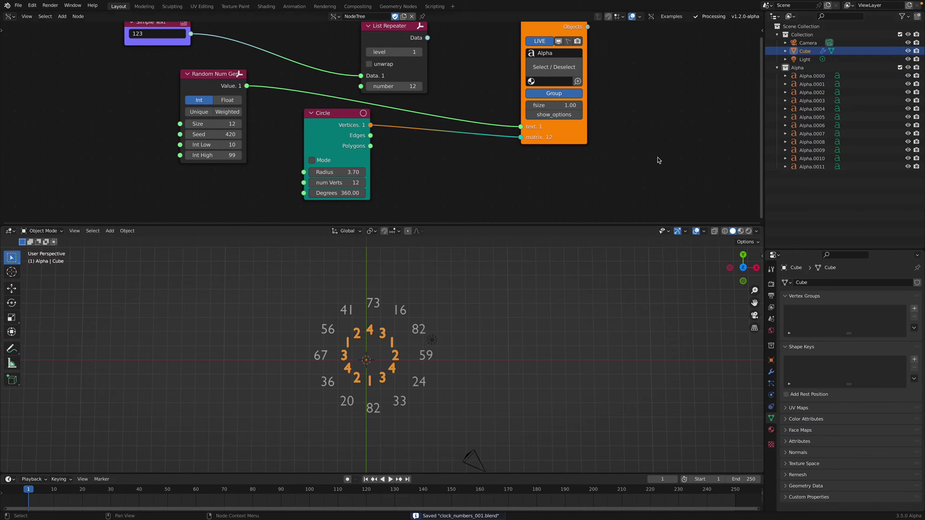
{"action": "scroll", "coordinate": [690, 137], "scroll_direction": "down", "scroll_amount": 1}
{"action": "middle_click_drag", "start_coordinate": [501, 287], "coordinate": [434, 287], "text": "shift"}
{"action": "key", "text": "g"}
{"action": "left_click", "coordinate": [575, 308]}
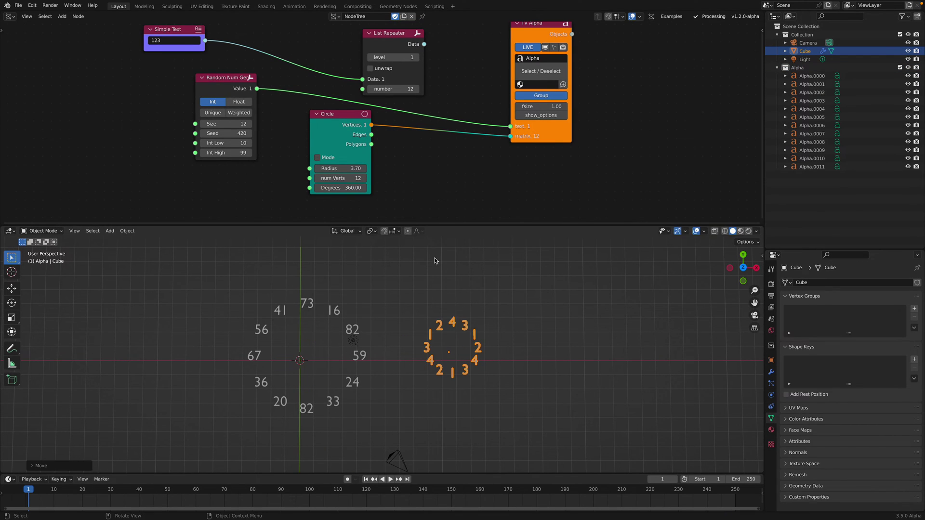
Split the node editor area in two and switch the new part to the Geometry Node Editor
{"action": "middle_click_drag", "start_coordinate": [395, 74], "coordinate": [439, 135]}
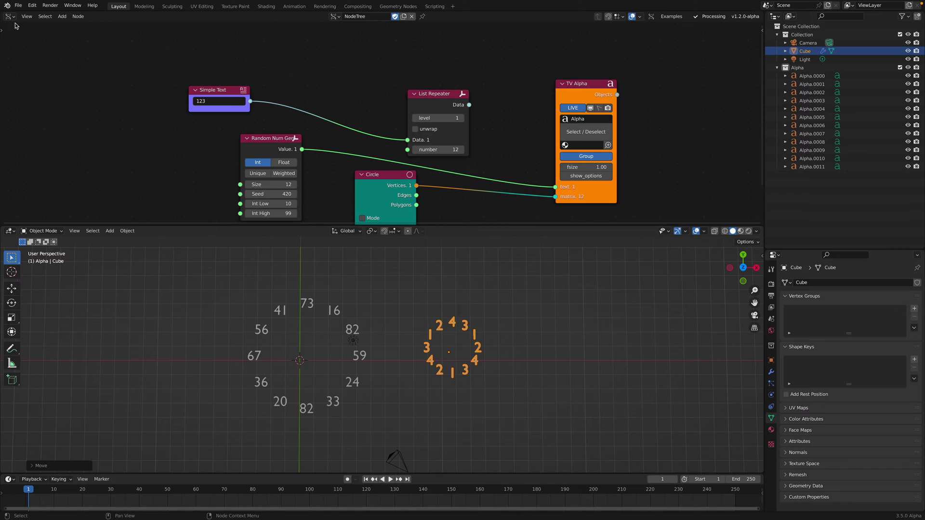
{"action": "scroll", "coordinate": [619, 31], "scroll_direction": "down", "scroll_amount": 2}
{"action": "left_click_drag", "start_coordinate": [762, 11], "coordinate": [416, 15]}
{"action": "left_click", "coordinate": [427, 16]}
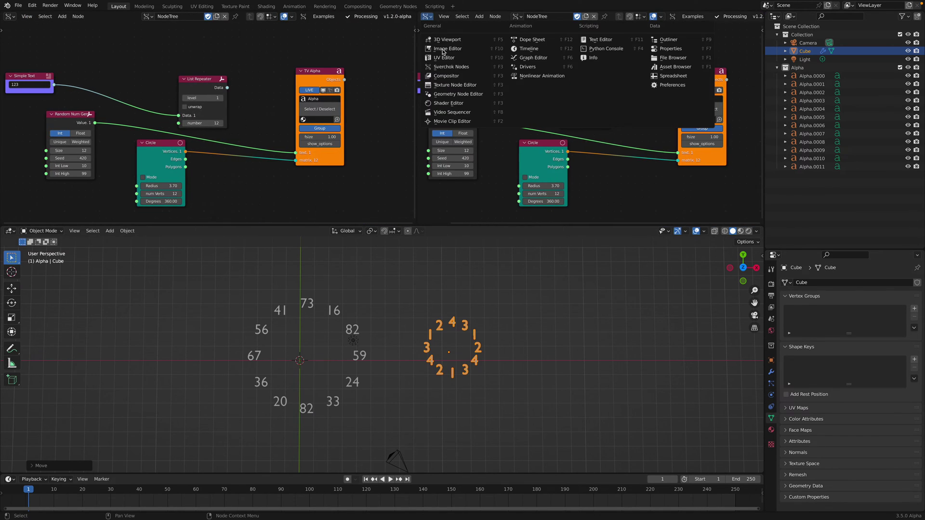
{"action": "left_click", "coordinate": [455, 95]}
{"action": "left_click_drag", "start_coordinate": [417, 81], "coordinate": [324, 81]}
{"action": "middle_click_drag", "start_coordinate": [662, 153], "coordinate": [555, 130]}
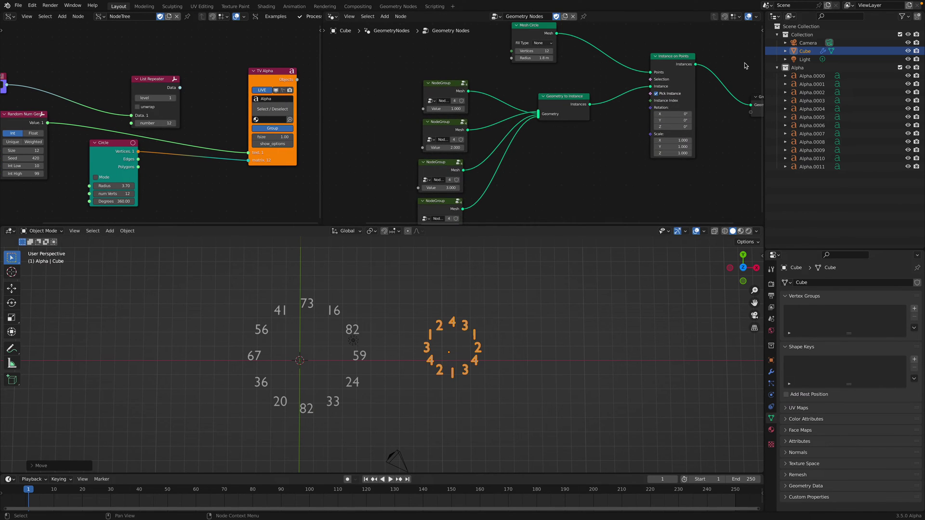
Add a Collection Info node for Alpha, connect it to Instance on Points' Instance input, and enable Separate Children and Reset Children
{"action": "left_click_drag", "start_coordinate": [796, 68], "coordinate": [532, 162]}
{"action": "middle_click_drag", "start_coordinate": [586, 167], "coordinate": [561, 154]}
{"action": "scroll", "coordinate": [561, 154], "scroll_direction": "up", "scroll_amount": 1}
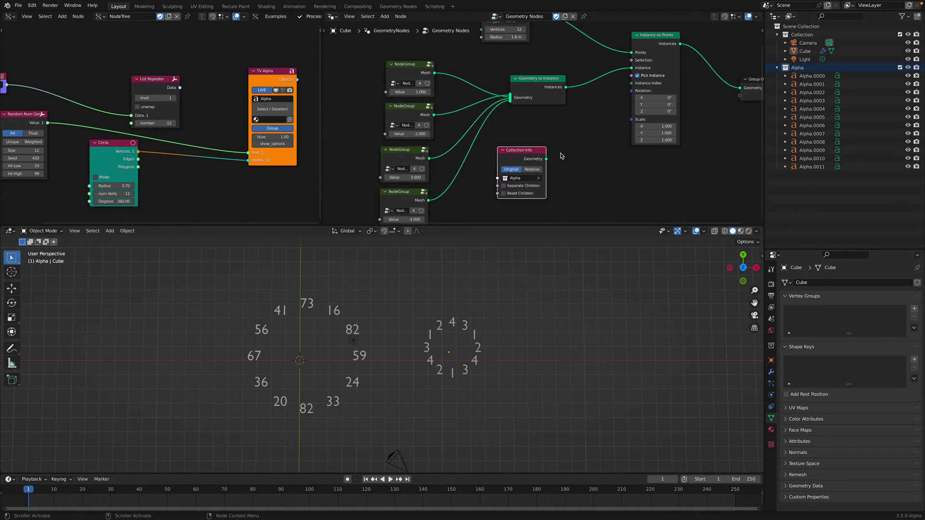
{"action": "left_click_drag", "start_coordinate": [547, 159], "coordinate": [630, 70]}
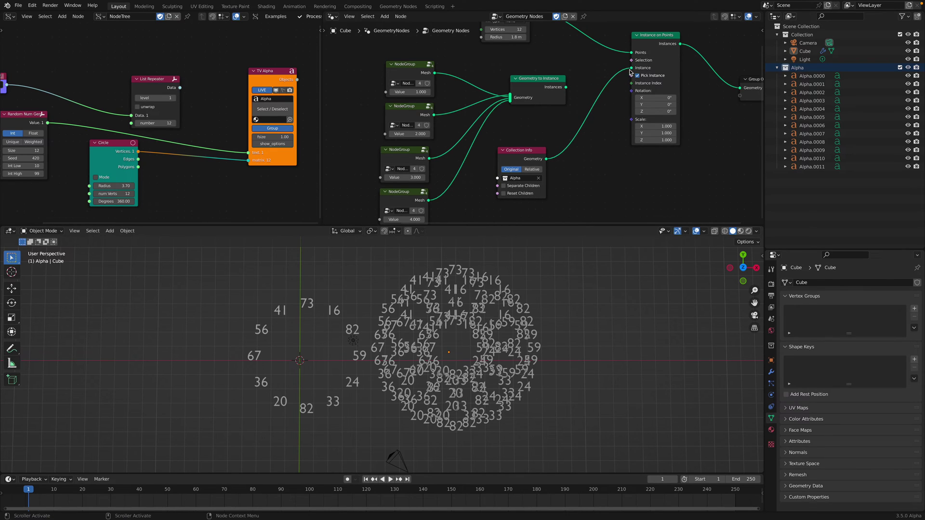
{"action": "left_click", "coordinate": [504, 186]}
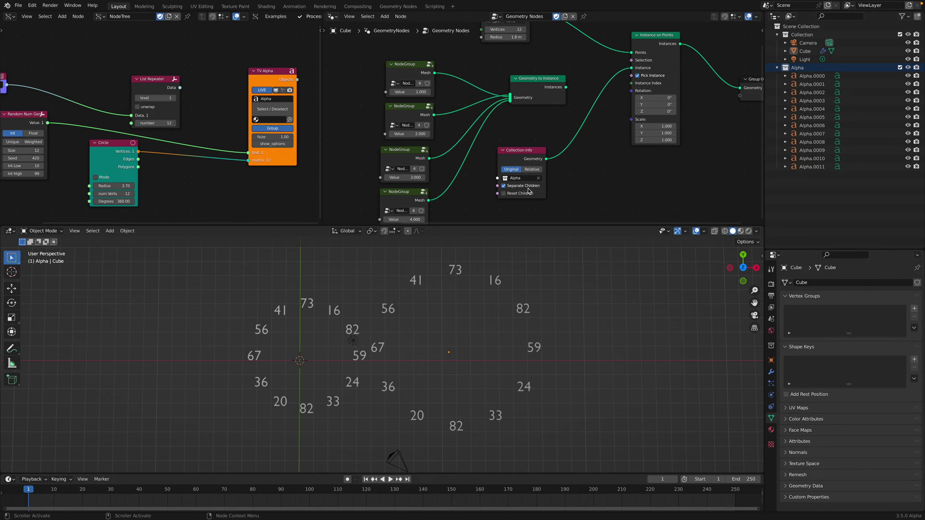
{"action": "left_click", "coordinate": [528, 194]}
Set the Mesh Circle's Radius to 2.6 m and reposition the Collection Info and Mesh Circle nodes
{"action": "left_click_drag", "start_coordinate": [529, 161], "coordinate": [548, 150]}
{"action": "middle_click_drag", "start_coordinate": [546, 147], "coordinate": [533, 193]}
{"action": "mouse_move", "coordinate": [490, 80]}
{"action": "left_mouse_down"}
{"action": "mouse_move", "coordinate": [509, 80]}
{"action": "mouse_move", "coordinate": [494, 80]}
{"action": "left_mouse_up"}
{"action": "middle_click_drag", "start_coordinate": [492, 56], "coordinate": [494, 84]}
{"action": "left_click_drag", "start_coordinate": [497, 77], "coordinate": [488, 61]}
Add a Grid node sized 14.2 by 12.4 m with 12 by 12 vertices and connect its Mesh to Instance on Points
{"action": "left_click", "coordinate": [422, 73]}
{"action": "key", "text": "shift+a"}
{"action": "type", "text": "sgrid"}
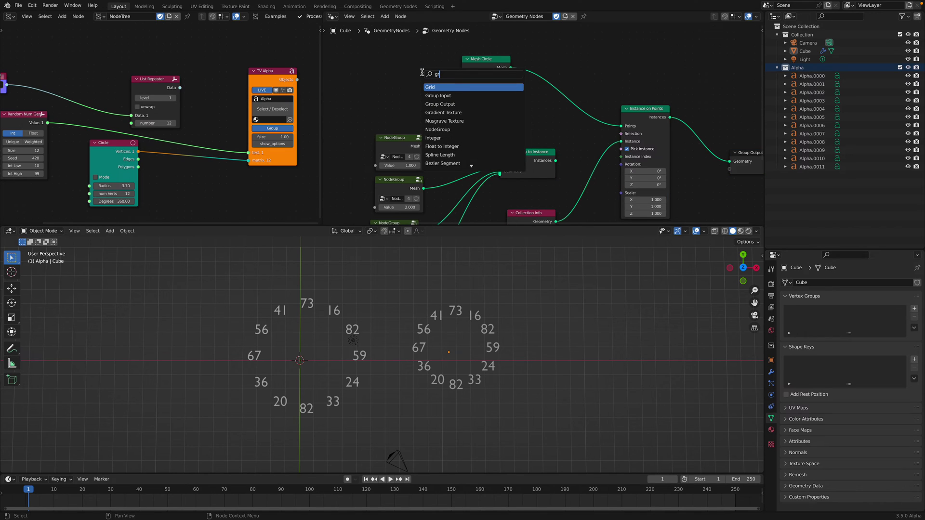
{"action": "key", "text": "Return"}
{"action": "left_click", "coordinate": [389, 67]}
{"action": "left_click_drag", "start_coordinate": [439, 67], "coordinate": [621, 126]}
{"action": "mouse_move", "coordinate": [413, 75]}
{"action": "left_mouse_down"}
{"action": "mouse_move", "coordinate": [424, 83]}
{"action": "mouse_move", "coordinate": [413, 99]}
{"action": "mouse_move", "coordinate": [458, 98]}
{"action": "mouse_move", "coordinate": [424, 98]}
{"action": "mouse_move", "coordinate": [429, 83]}
{"action": "mouse_move", "coordinate": [471, 83]}
{"action": "mouse_move", "coordinate": [428, 98]}
{"action": "mouse_move", "coordinate": [415, 94]}
{"action": "mouse_move", "coordinate": [415, 83]}
{"action": "mouse_move", "coordinate": [435, 75]}
{"action": "mouse_move", "coordinate": [417, 76]}
{"action": "left_mouse_up"}
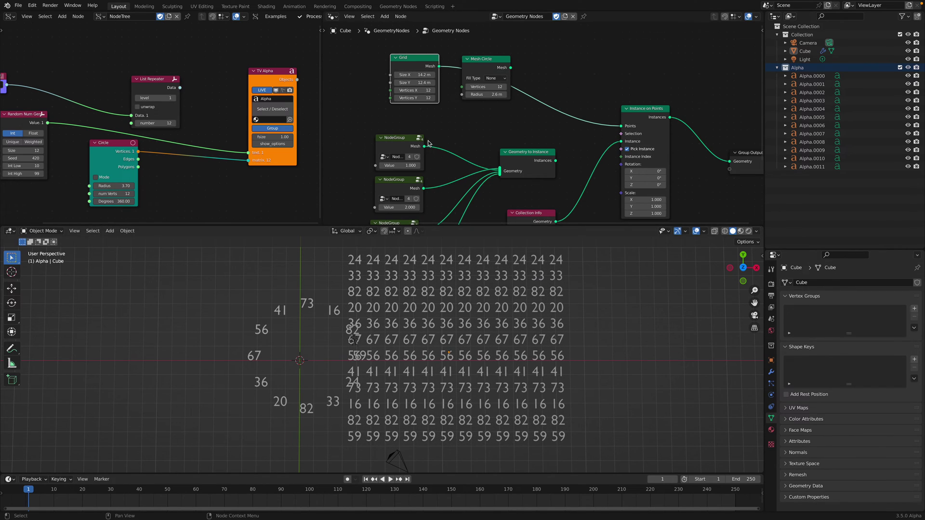
Set the Grid node's Vertices X to 9
{"action": "middle_click_drag", "start_coordinate": [469, 142], "coordinate": [456, 139]}
{"action": "left_click", "coordinate": [404, 88]}
{"action": "type", "text": "1"}
{"action": "key", "text": "Return"}
{"action": "left_click_drag", "start_coordinate": [409, 89], "coordinate": [429, 88]}
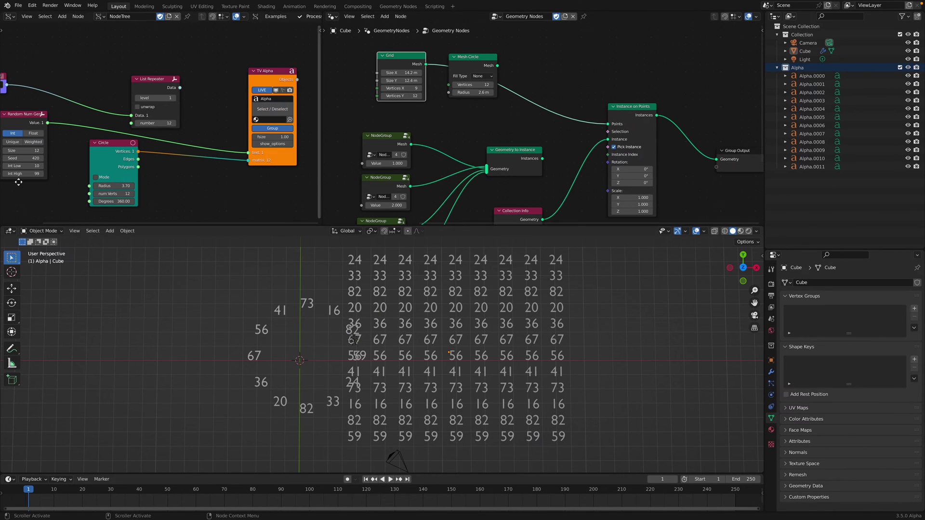
Set the Random Num Gen's Size to 56 and the Sverchok Circle's num Verts to 100
{"action": "middle_click_drag", "start_coordinate": [223, 186], "coordinate": [322, 166]}
{"action": "middle_click_drag", "start_coordinate": [233, 159], "coordinate": [208, 159]}
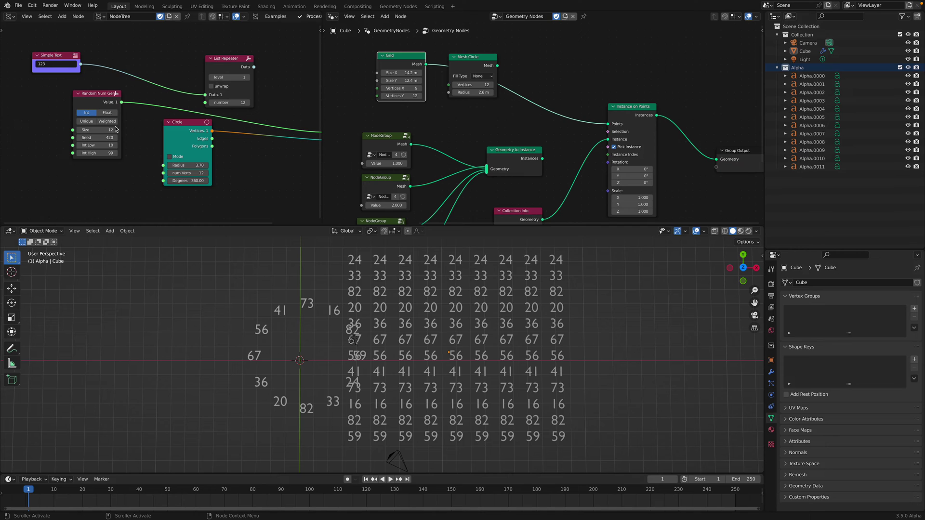
{"action": "left_click_drag", "start_coordinate": [96, 129], "coordinate": [138, 130]}
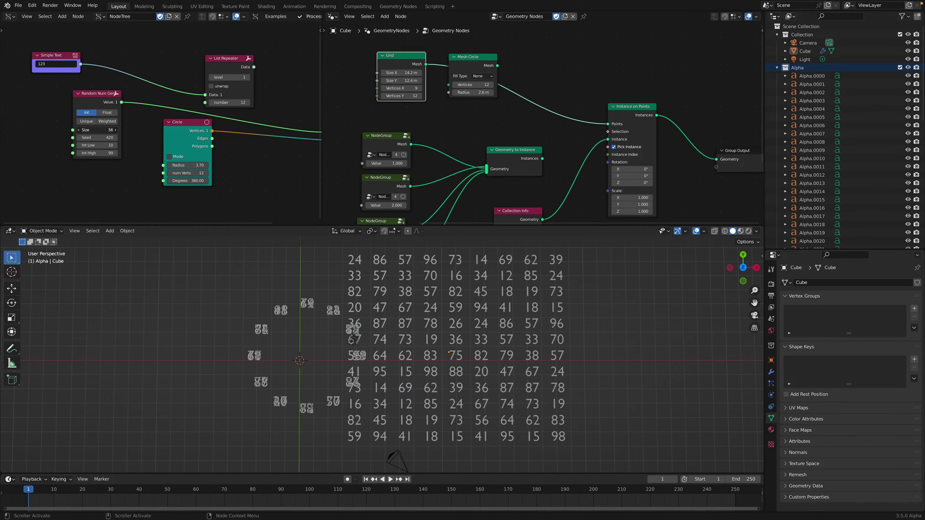
{"action": "middle_click_drag", "start_coordinate": [211, 164], "coordinate": [169, 153]}
{"action": "left_click_drag", "start_coordinate": [157, 162], "coordinate": [167, 162]}
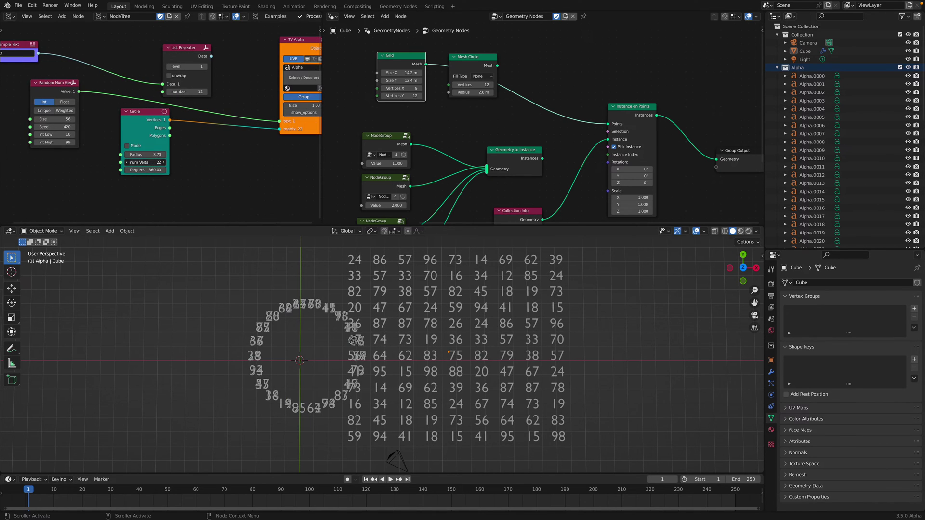
{"action": "type", "text": "0"}
{"action": "key", "text": "Return"}
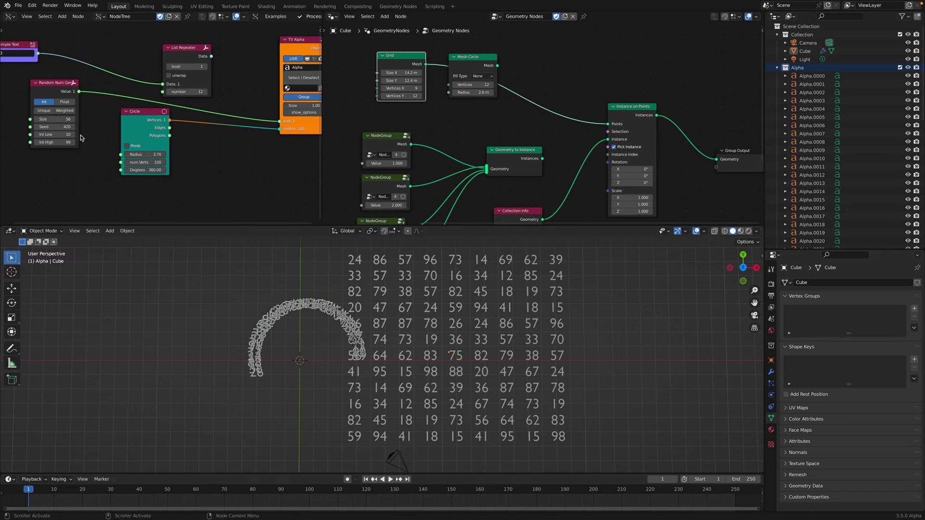
Set the Random Num Gen's Size to 100 and the Sverchok Circle's Radius to 10.60
{"action": "left_click", "coordinate": [62, 120]}
{"action": "type", "text": "100"}
{"action": "key", "text": "Return"}
{"action": "left_click_drag", "start_coordinate": [144, 155], "coordinate": [170, 214]}
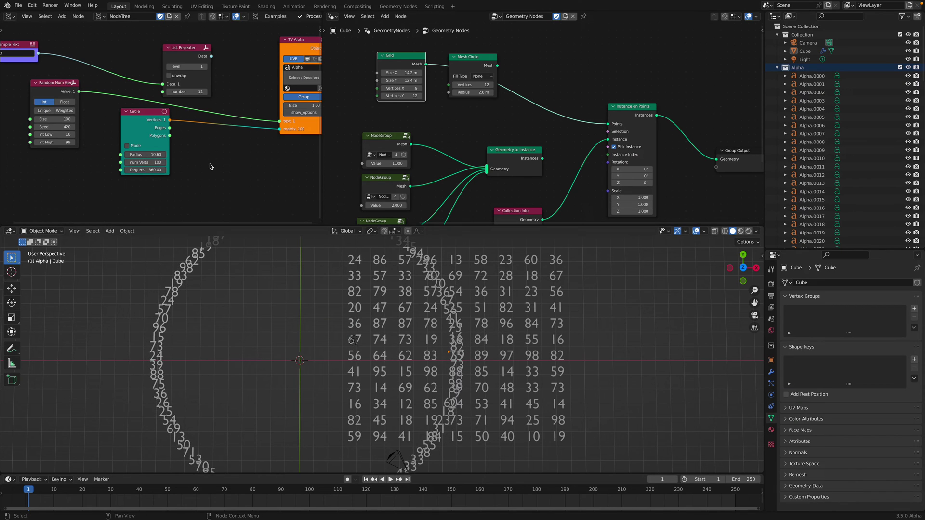
Replace the Sverchok Circle node with a Plane node and connect its Vertices to TV Alpha's matrix input
{"action": "key", "text": "Home"}
{"action": "key", "text": "x"}
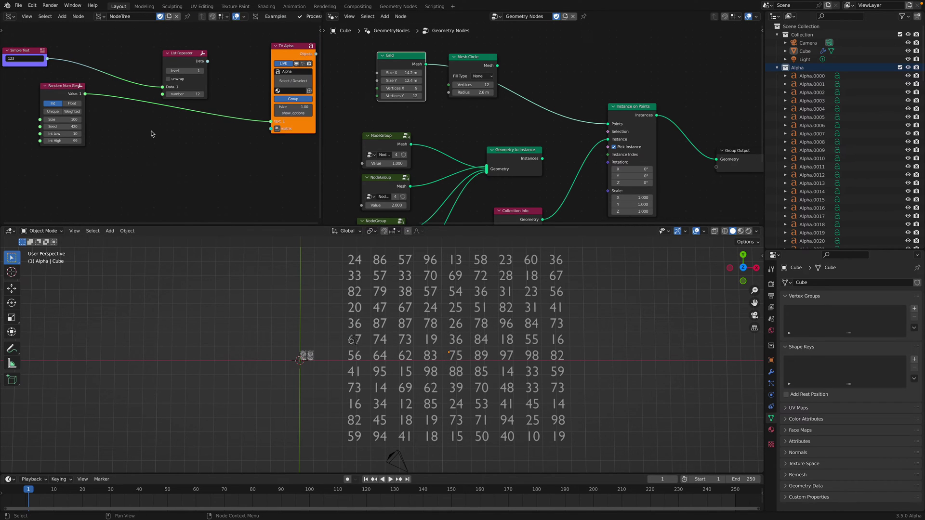
{"action": "key", "text": "alt+space"}
{"action": "type", "text": "gri"}
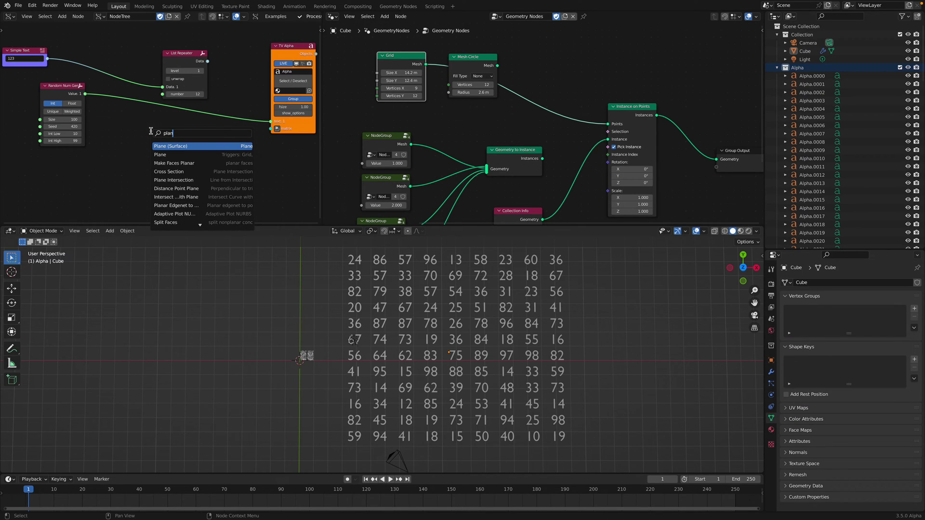
{"action": "key", "text": "Down"}
{"action": "key", "text": "Return"}
{"action": "left_click", "coordinate": [150, 131]}
{"action": "left_click_drag", "start_coordinate": [198, 142], "coordinate": [270, 128]}
Set the Plane node's Num X and Num Y to 10 and both its sizes to 11.56
{"action": "middle_click_drag", "start_coordinate": [252, 153], "coordinate": [269, 141]}
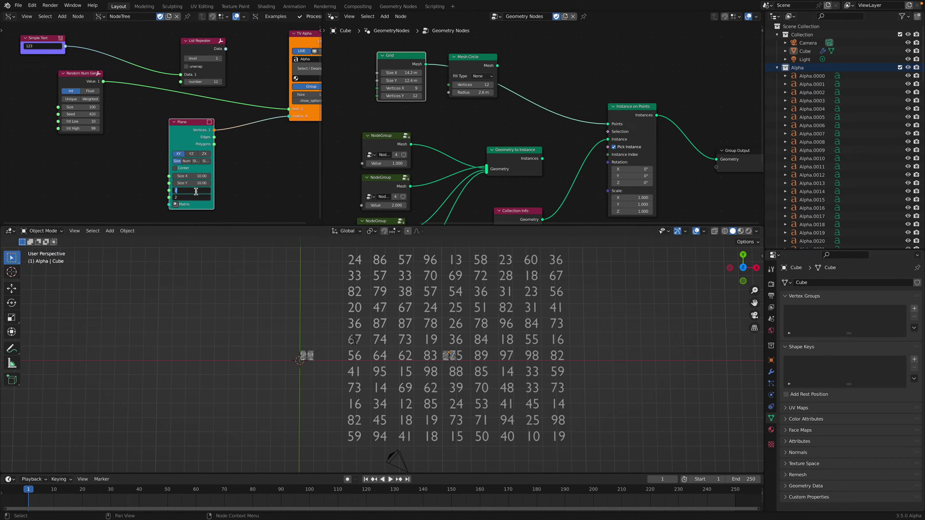
{"action": "type", "text": "10"}
{"action": "key", "text": "Return"}
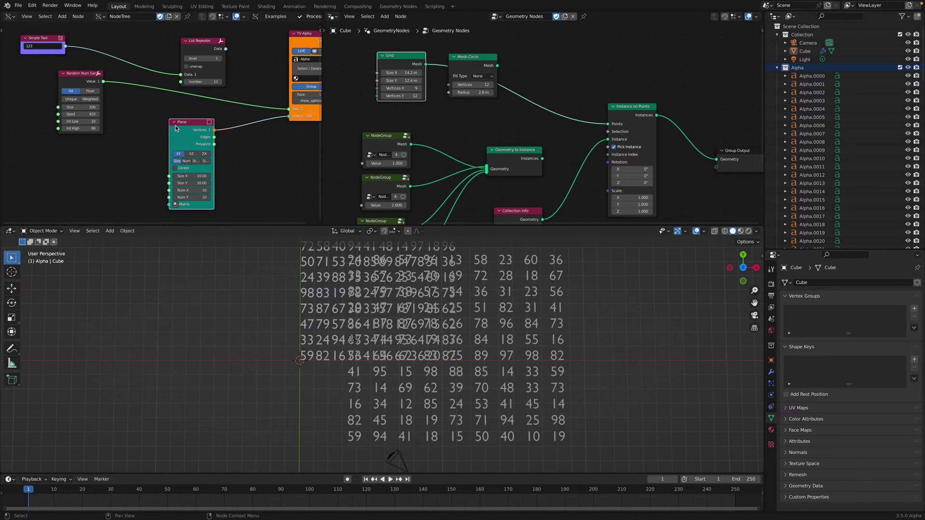
{"action": "left_click_drag", "start_coordinate": [195, 172], "coordinate": [166, 168]}
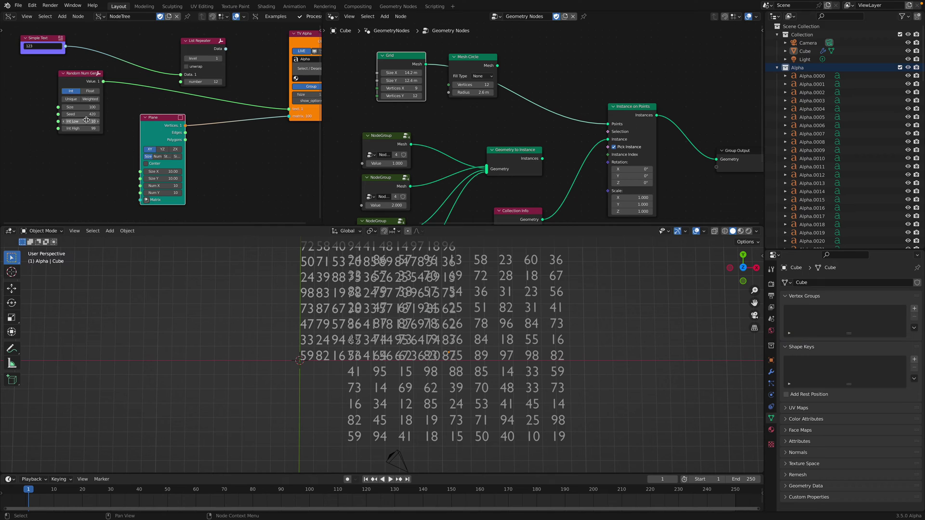
{"action": "left_click_drag", "start_coordinate": [162, 170], "coordinate": [182, 178]}
Exclude the Alpha collection, select the instanced number grid, and move the Mesh Circle node out of the way and the Grid node nearer Instance on Points
{"action": "middle_click_drag", "start_coordinate": [397, 346], "coordinate": [465, 331]}
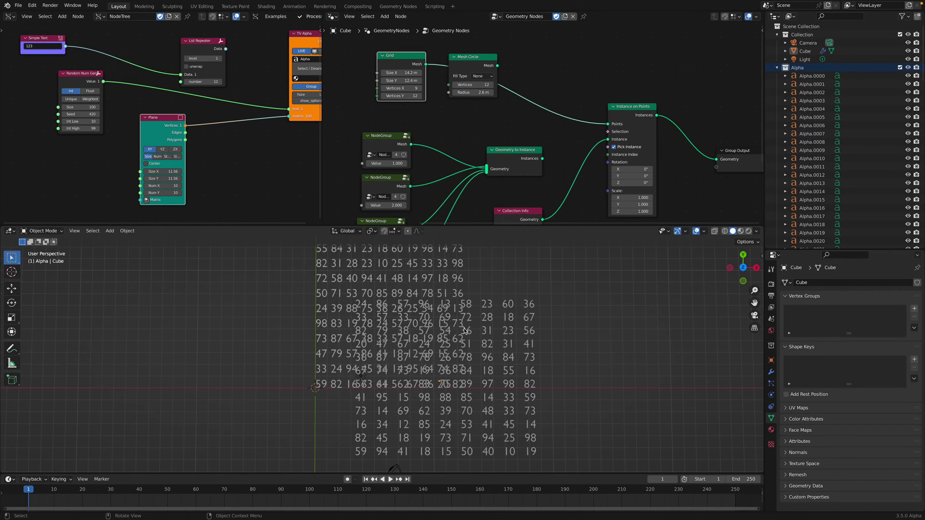
{"action": "left_click", "coordinate": [899, 68]}
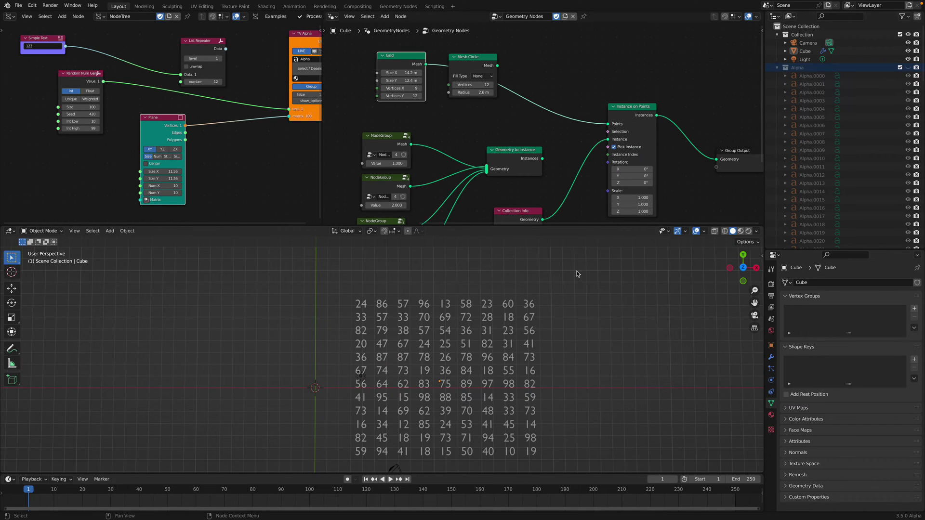
{"action": "left_click", "coordinate": [441, 309]}
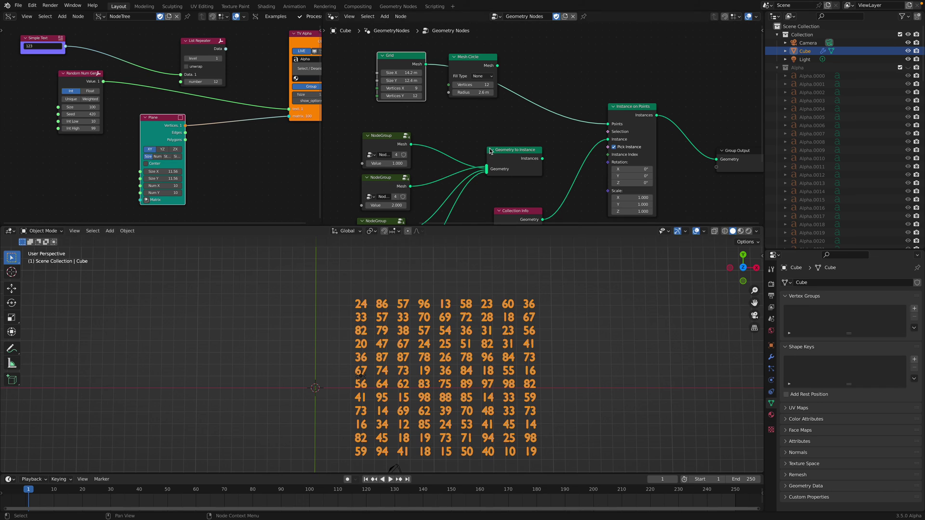
{"action": "middle_click_drag", "start_coordinate": [489, 124], "coordinate": [470, 132]}
{"action": "left_click_drag", "start_coordinate": [451, 70], "coordinate": [538, 51]}
{"action": "left_click_drag", "start_coordinate": [399, 70], "coordinate": [500, 86]}
{"action": "left_click", "coordinate": [536, 96]}
{"action": "key", "text": "r"}
{"action": "key", "text": "r"}
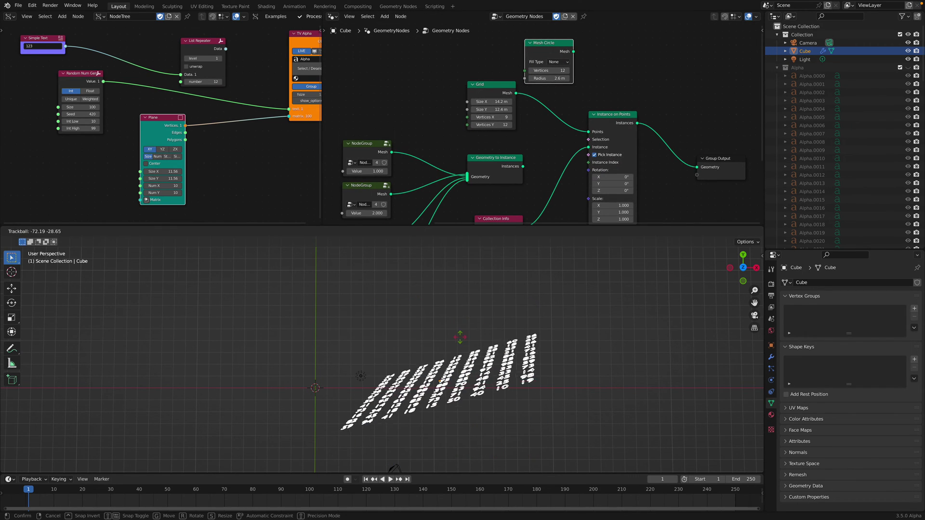
{"action": "right_click", "coordinate": [495, 350]}
Save the file and insert an Extrude Mesh node between Instance on Points and the Group Output
{"action": "middle_click_drag", "start_coordinate": [689, 168], "coordinate": [621, 151]}
{"action": "key", "text": "ctrl+s"}
{"action": "middle_click_drag", "start_coordinate": [573, 433], "coordinate": [533, 315]}
{"action": "left_click_drag", "start_coordinate": [657, 144], "coordinate": [701, 138]}
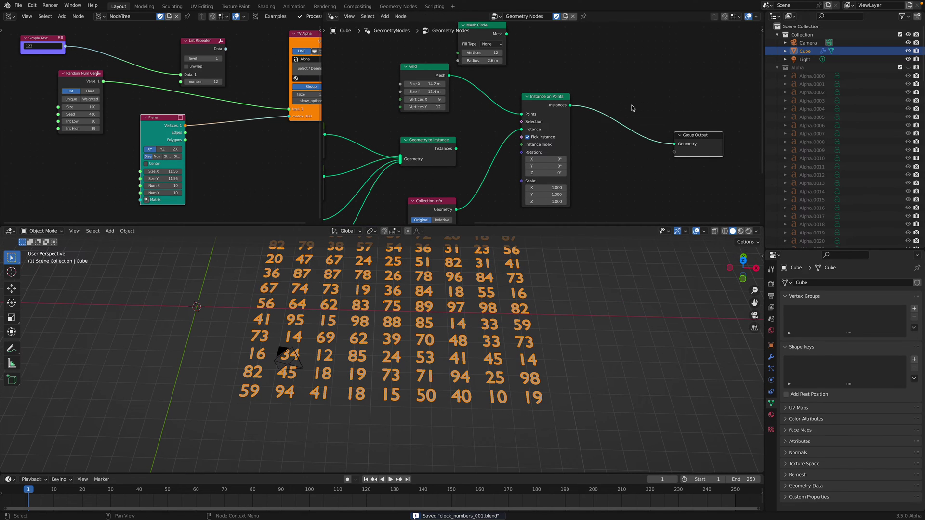
{"action": "key", "text": "shift+a"}
{"action": "type", "text": "sex"}
{"action": "key", "text": "Return"}
{"action": "left_click", "coordinate": [616, 127]}
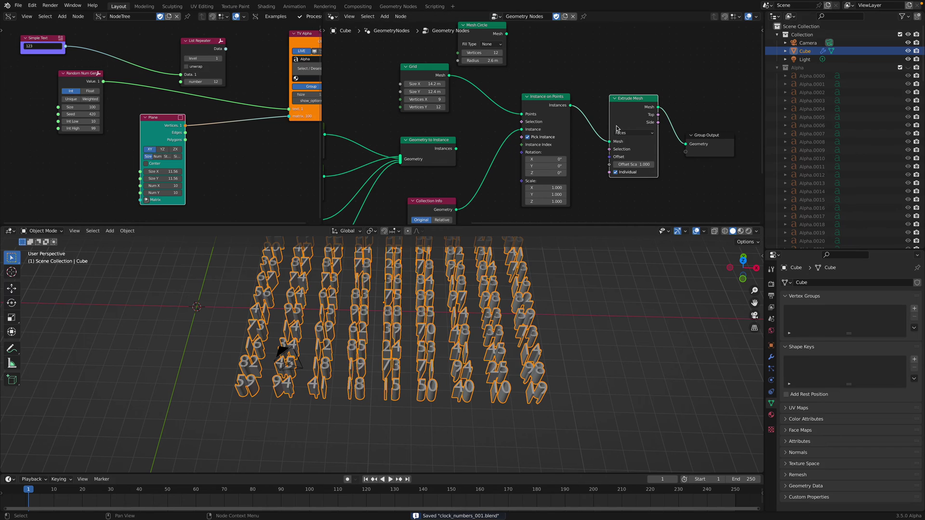
Add a Random Value node and connect its Value to the Extrude Mesh node's Offset Scale
{"action": "middle_click_drag", "start_coordinate": [610, 313], "coordinate": [585, 290]}
{"action": "middle_click_drag", "start_coordinate": [621, 195], "coordinate": [609, 175]}
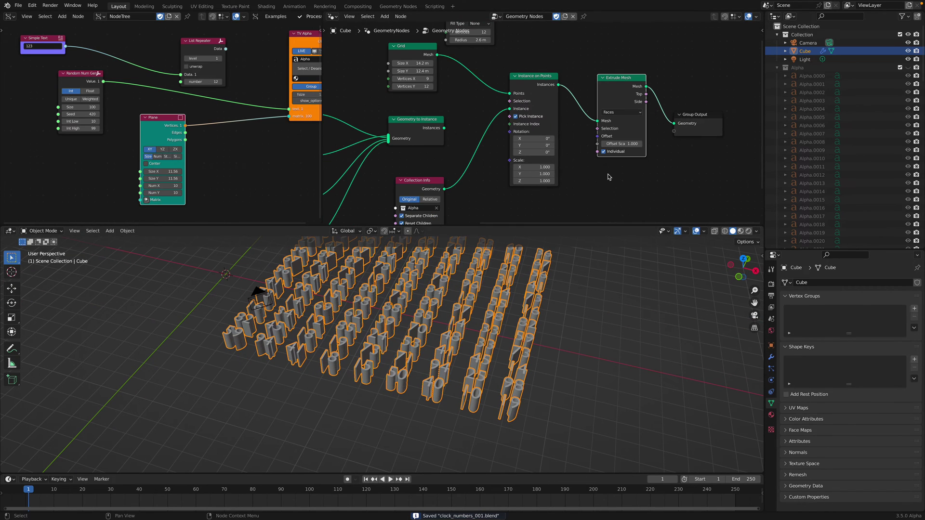
{"action": "key", "text": "shift+a"}
{"action": "left_click", "coordinate": [608, 175]}
{"action": "type", "text": "random"}
{"action": "key", "text": "Return"}
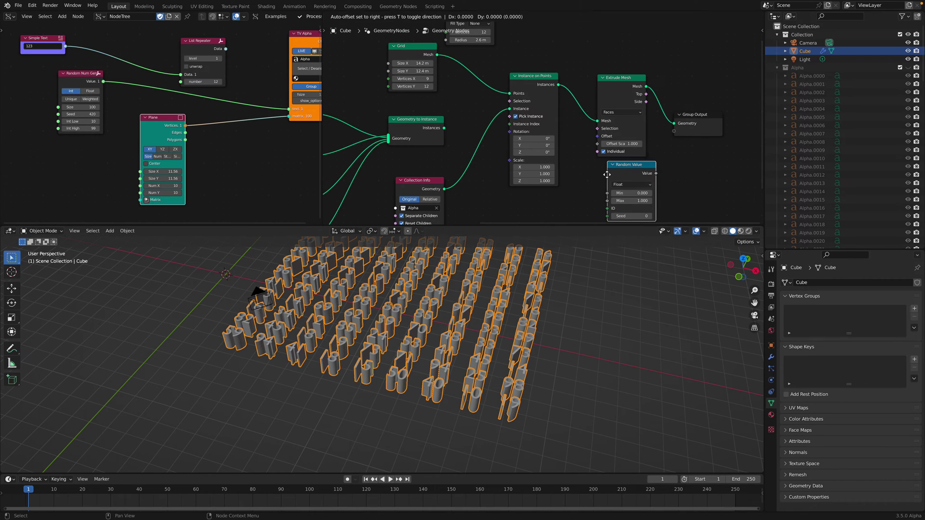
{"action": "left_click", "coordinate": [551, 185]}
{"action": "left_click_drag", "start_coordinate": [616, 179], "coordinate": [598, 144]}
Set the Random Value's Min to 1.760 and Max to 3.880, inspect the extruded numbers, and save the file
{"action": "left_click_drag", "start_coordinate": [599, 199], "coordinate": [664, 199]}
{"action": "left_click", "coordinate": [625, 312]}
{"action": "middle_click_drag", "start_coordinate": [625, 313], "coordinate": [513, 313]}
{"action": "scroll", "coordinate": [590, 348], "scroll_direction": "up", "scroll_amount": 4}
{"action": "scroll", "coordinate": [549, 330], "scroll_direction": "down", "scroll_amount": 4}
{"action": "key", "text": "ctrl+s"}
Space out the Extrude Mesh, Group Output and Random Value nodes, and turn off Individual on Extrude Mesh
{"action": "middle_click_drag", "start_coordinate": [569, 175], "coordinate": [518, 173]}
{"action": "left_click_drag", "start_coordinate": [580, 88], "coordinate": [612, 74]}
{"action": "left_click_drag", "start_coordinate": [640, 116], "coordinate": [697, 117]}
{"action": "left_click_drag", "start_coordinate": [589, 88], "coordinate": [602, 88]}
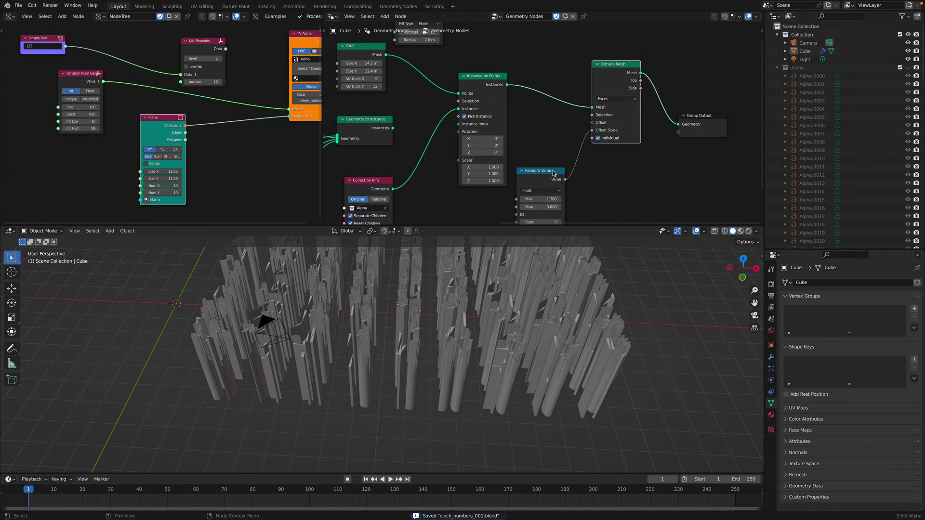
{"action": "left_click_drag", "start_coordinate": [552, 174], "coordinate": [560, 136]}
{"action": "scroll", "coordinate": [609, 138], "scroll_direction": "up", "scroll_amount": 1}
{"action": "left_click", "coordinate": [612, 141]}
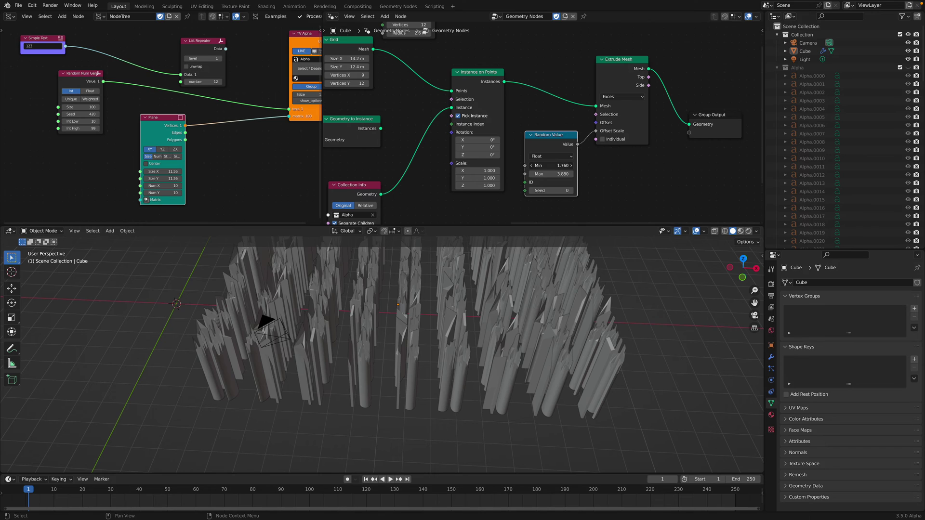
Set the Random Value's Min to 3.960, Max to 4.480 and Seed to 6, keeping Extrude Mesh in Faces mode
{"action": "left_click_drag", "start_coordinate": [551, 165], "coordinate": [554, 188]}
{"action": "left_click", "coordinate": [613, 96]}
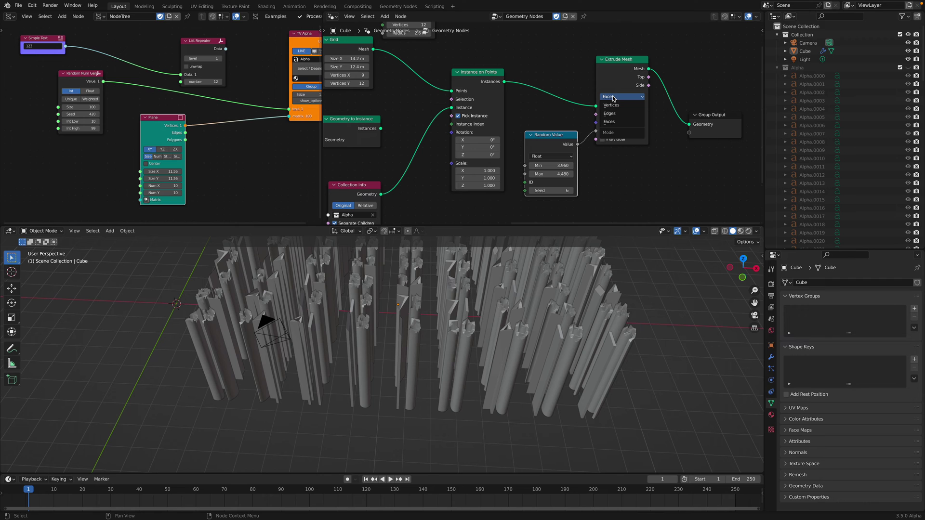
{"action": "left_click", "coordinate": [609, 121]}
{"action": "middle_click_drag", "start_coordinate": [540, 308], "coordinate": [537, 357]}
{"action": "scroll", "coordinate": [536, 357], "scroll_direction": "up", "scroll_amount": 3}
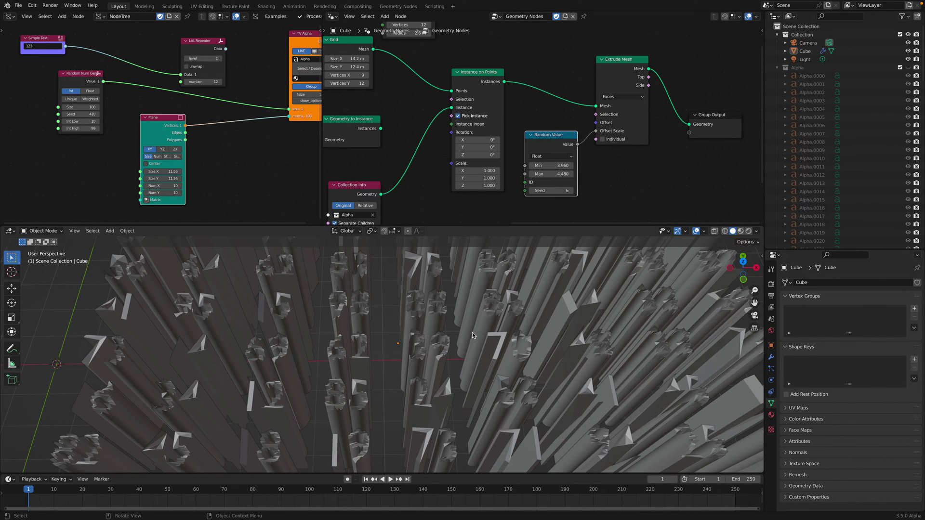
Review the Collection Info, Instance on Points and Random Value nodes in the geometry node tree
{"action": "scroll", "coordinate": [463, 333], "scroll_direction": "down", "scroll_amount": 2}
{"action": "middle_click_drag", "start_coordinate": [396, 140], "coordinate": [469, 88]}
{"action": "left_click_drag", "start_coordinate": [433, 134], "coordinate": [434, 128]}
{"action": "middle_click_drag", "start_coordinate": [468, 141], "coordinate": [458, 188]}
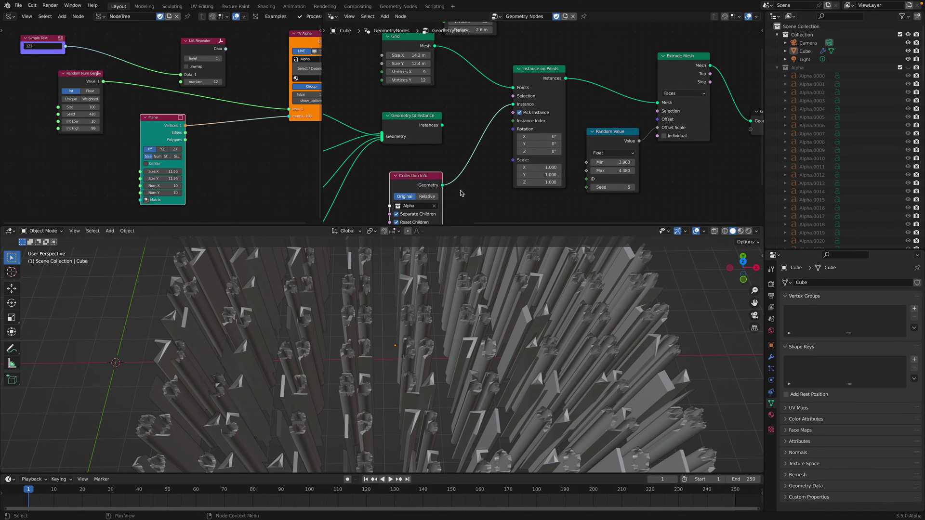
{"action": "scroll", "coordinate": [530, 82], "scroll_direction": "down", "scroll_amount": 1}
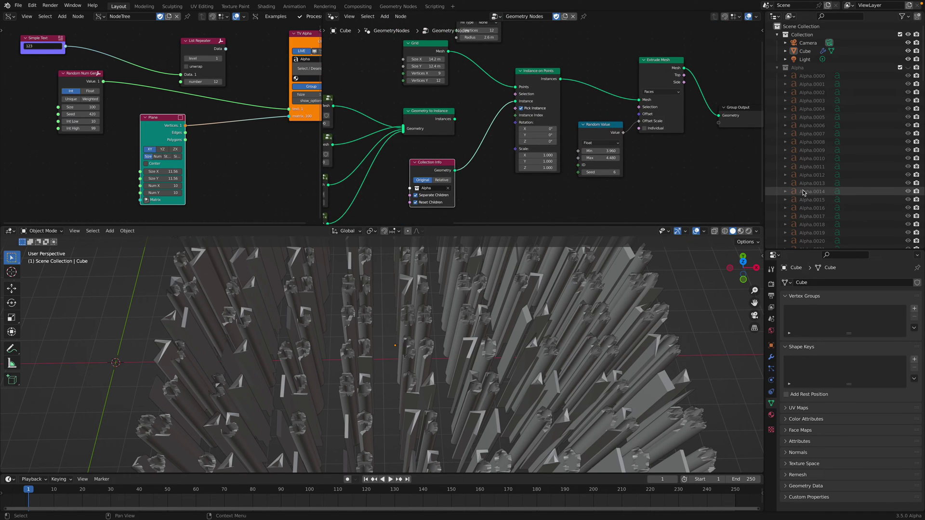
{"action": "middle_click_drag", "start_coordinate": [461, 158], "coordinate": [494, 162]}
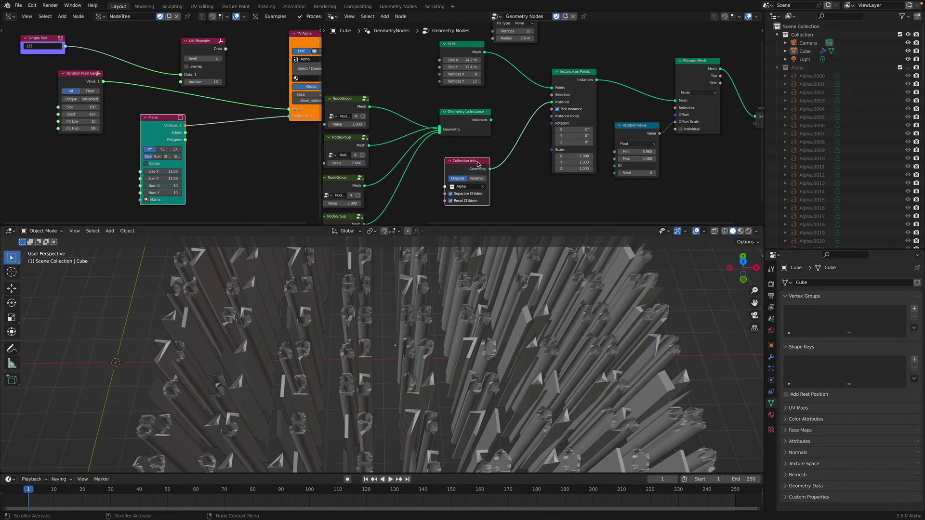
{"action": "left_click", "coordinate": [561, 111]}
{"action": "left_click", "coordinate": [561, 111]}
{"action": "middle_click_drag", "start_coordinate": [638, 118], "coordinate": [591, 120]}
{"action": "left_click_drag", "start_coordinate": [590, 141], "coordinate": [592, 139]}
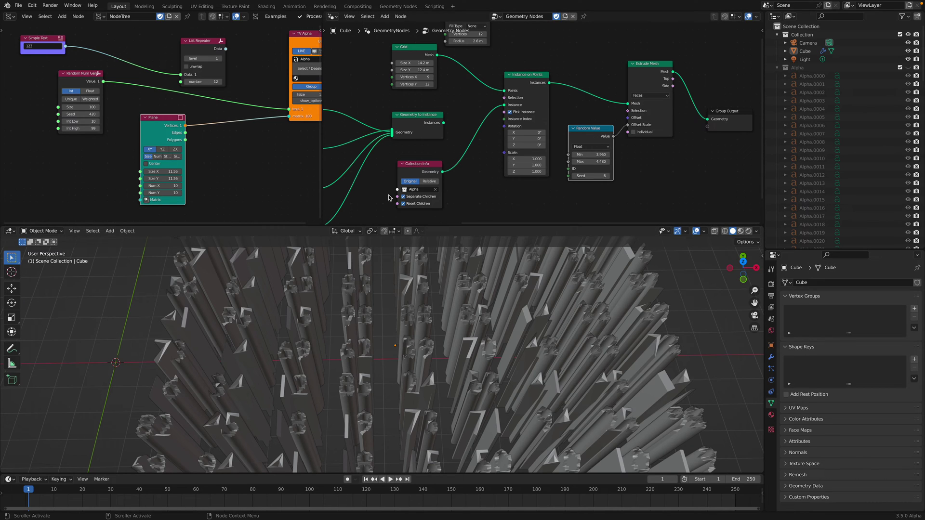
Examine the Sverchok nodes feeding TV Alpha and the extruded number grid from several angles
{"action": "middle_click_drag", "start_coordinate": [259, 147], "coordinate": [202, 163]}
{"action": "scroll", "coordinate": [201, 164], "scroll_direction": "up", "scroll_amount": 2}
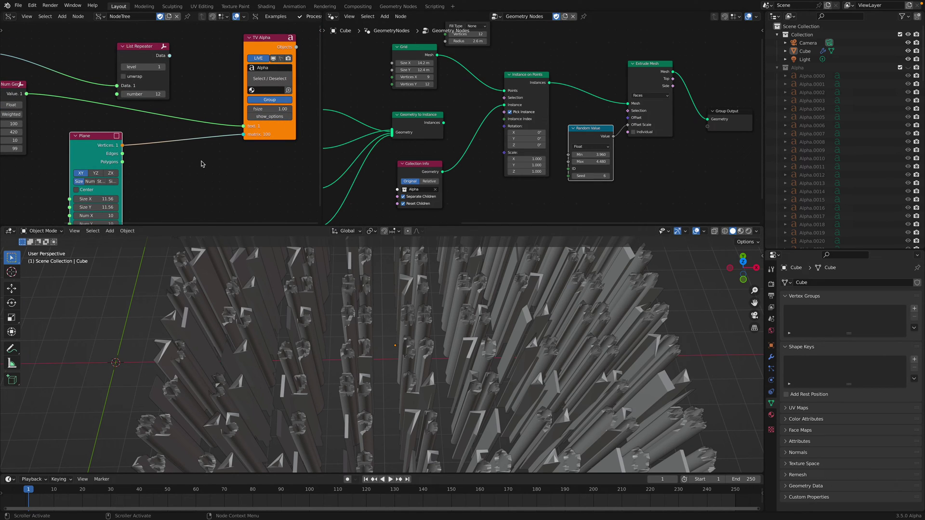
{"action": "scroll", "coordinate": [396, 343], "scroll_direction": "down", "scroll_amount": 4}
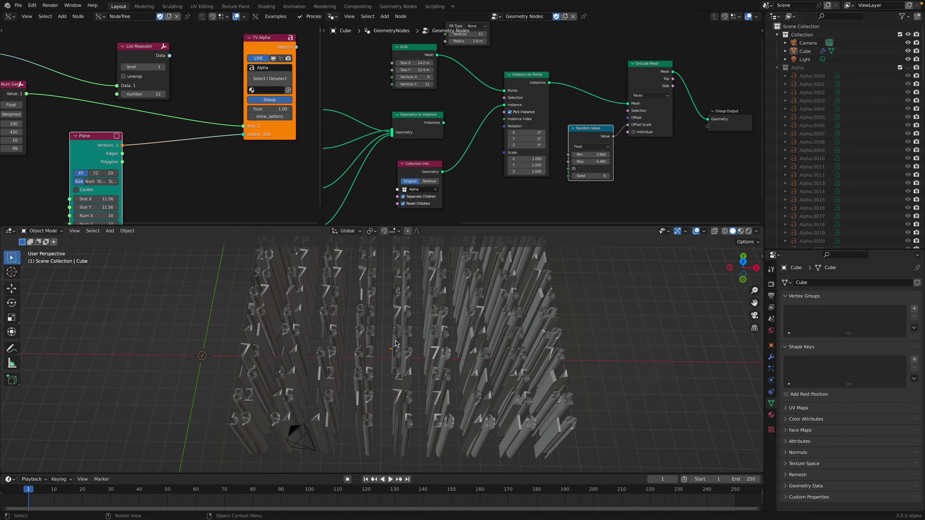
{"action": "middle_click_drag", "start_coordinate": [436, 351], "coordinate": [366, 345]}
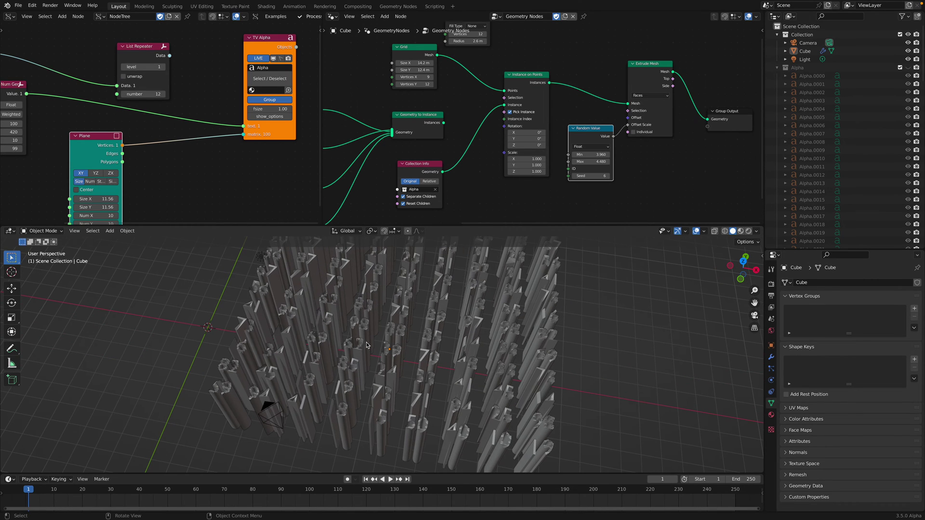
{"action": "middle_click_drag", "start_coordinate": [187, 138], "coordinate": [183, 152]}
{"action": "left_click_drag", "start_coordinate": [256, 54], "coordinate": [240, 61]}
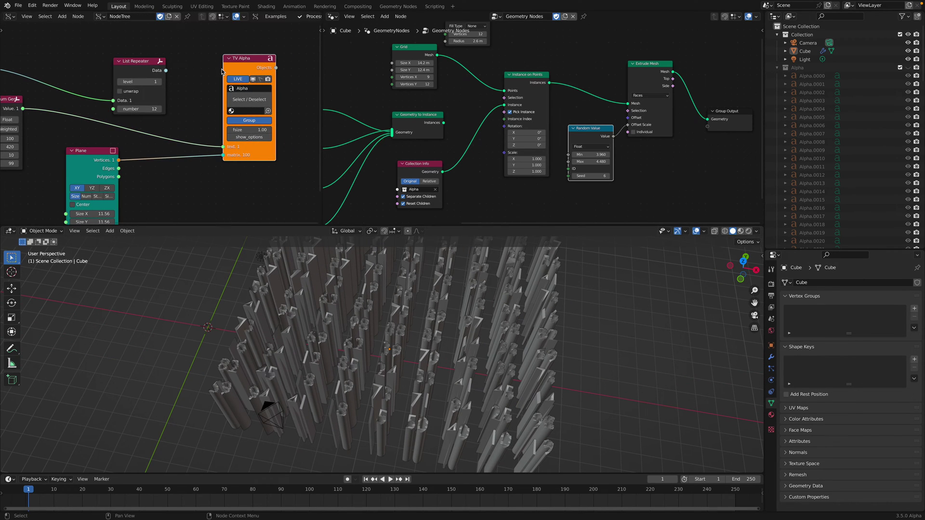
{"action": "middle_click_drag", "start_coordinate": [523, 320], "coordinate": [508, 260]}
{"action": "middle_click_drag", "start_coordinate": [533, 214], "coordinate": [539, 260]}
Connect Instance on Points directly to the Group Output and delete the Extrude Mesh and Random Value nodes
{"action": "left_click_drag", "start_coordinate": [586, 141], "coordinate": [574, 171]}
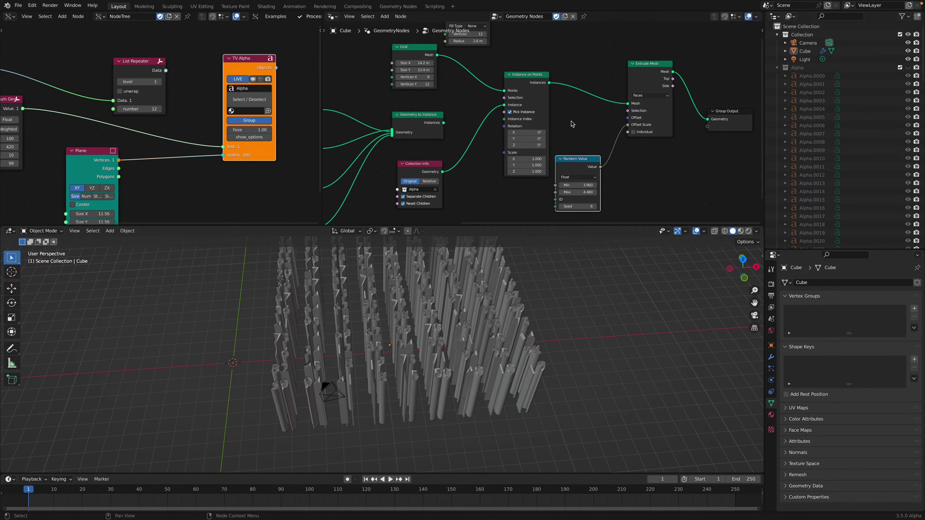
{"action": "left_click_drag", "start_coordinate": [549, 83], "coordinate": [707, 119]}
{"action": "left_click", "coordinate": [653, 73]}
{"action": "key", "text": "x"}
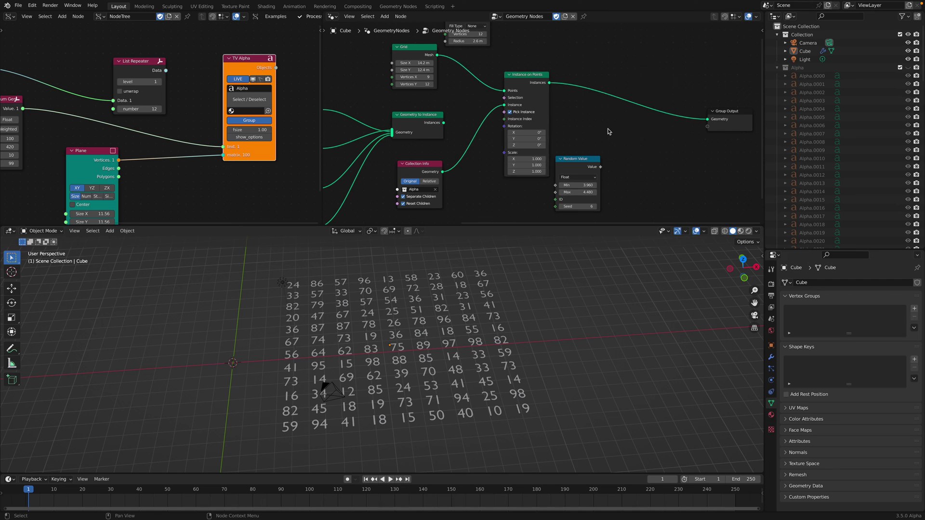
{"action": "left_click", "coordinate": [594, 160]}
{"action": "key", "text": "x"}
Save the file and set the Grid node's Vertices X to 11
{"action": "middle_click_drag", "start_coordinate": [411, 83], "coordinate": [478, 104]}
{"action": "key", "text": "ctrl+s"}
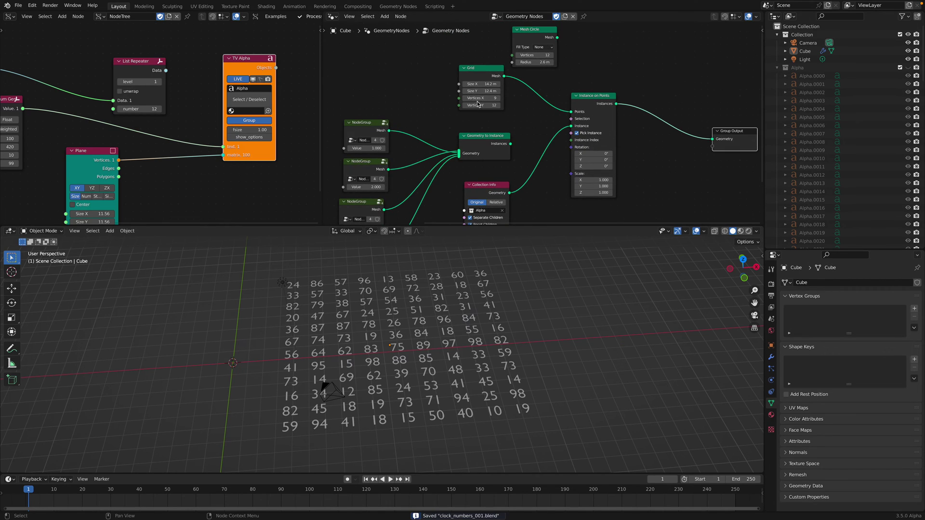
{"action": "left_click_drag", "start_coordinate": [477, 98], "coordinate": [485, 98]}
{"action": "middle_click_drag", "start_coordinate": [407, 62], "coordinate": [458, 85]}
{"action": "key", "text": "shift+a"}
{"action": "left_click", "coordinate": [457, 83]}
{"action": "type", "text": "plane"}
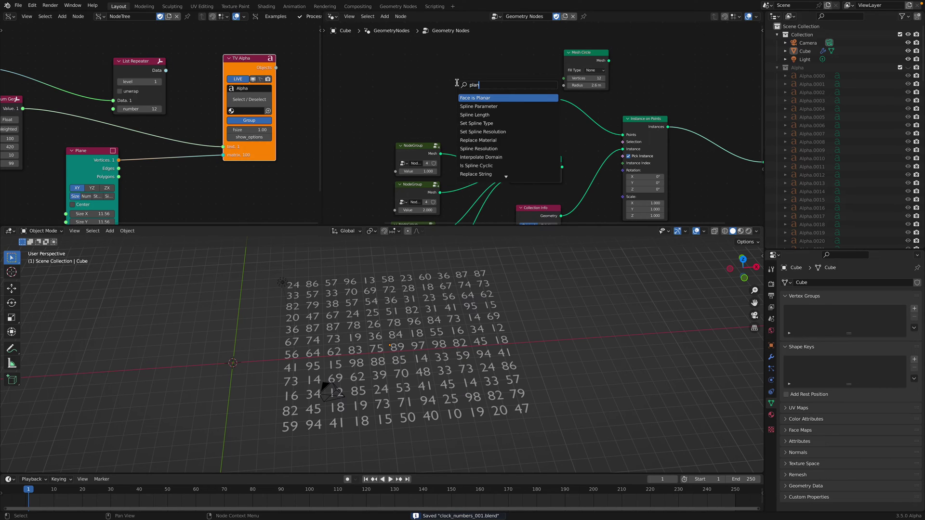
{"action": "key", "text": "ctrl+a"}
{"action": "type", "text": "grid"}
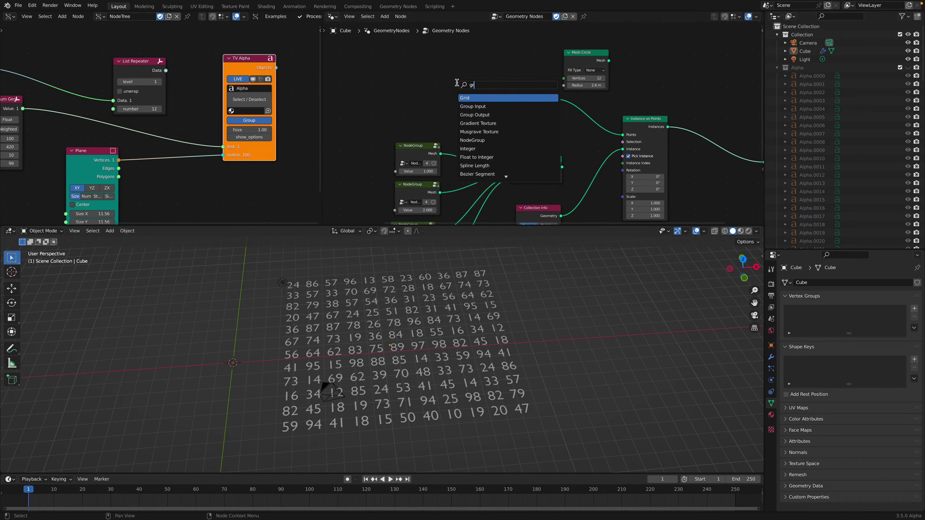
{"action": "key", "text": "Return"}
{"action": "left_click", "coordinate": [392, 73]}
{"action": "key", "text": "shift+a"}
{"action": "left_click", "coordinate": [438, 66]}
{"action": "type", "text": "distr"}
{"action": "key", "text": "Return"}
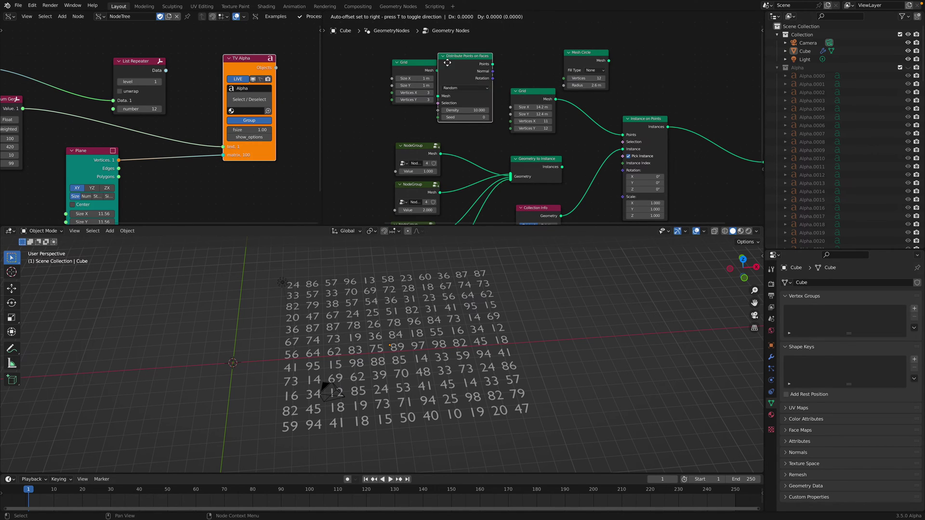
{"action": "left_click", "coordinate": [460, 55]}
{"action": "left_click", "coordinate": [420, 64]}
{"action": "key", "text": "x"}
{"action": "left_click", "coordinate": [480, 59]}
{"action": "key", "text": "x"}
Save the file and move the Grid and Mesh Circle nodes up to clear space in the node tree
{"action": "middle_click_drag", "start_coordinate": [471, 64], "coordinate": [481, 79]}
{"action": "key", "text": "ctrl+s"}
{"action": "left_click_drag", "start_coordinate": [550, 105], "coordinate": [527, 54]}
{"action": "left_click_drag", "start_coordinate": [582, 69], "coordinate": [601, 45]}
{"action": "left_click_drag", "start_coordinate": [524, 60], "coordinate": [523, 56]}
Add a Cube mesh primitive node in the free space beside the Grid node
{"action": "key", "text": "shift+a"}
{"action": "left_click", "coordinate": [403, 82]}
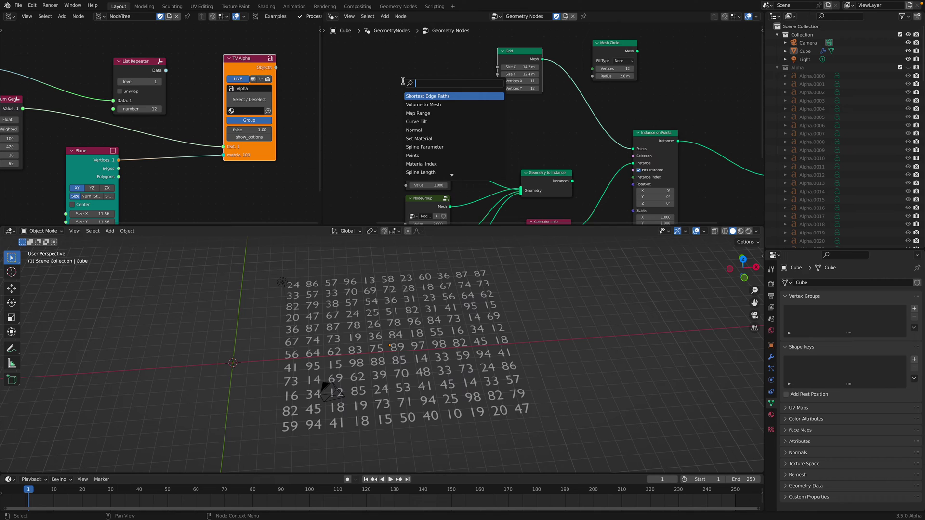
{"action": "type", "text": "cube"}
{"action": "key", "text": "Return"}
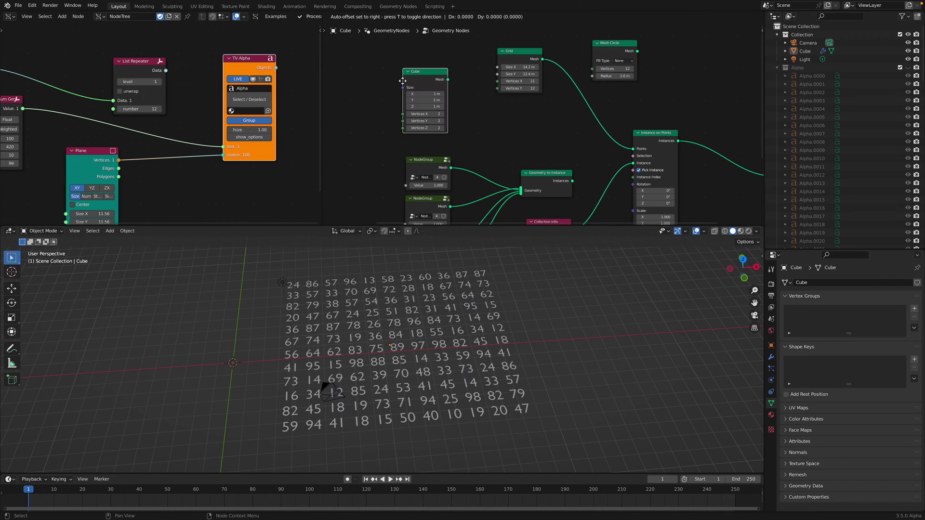
{"action": "left_click", "coordinate": [452, 97]}
Add a Distribute Points on Faces node, linking the Cube's Mesh into it and its Points to Instance on Points
{"action": "key", "text": "shift+a"}
{"action": "type", "text": "distr"}
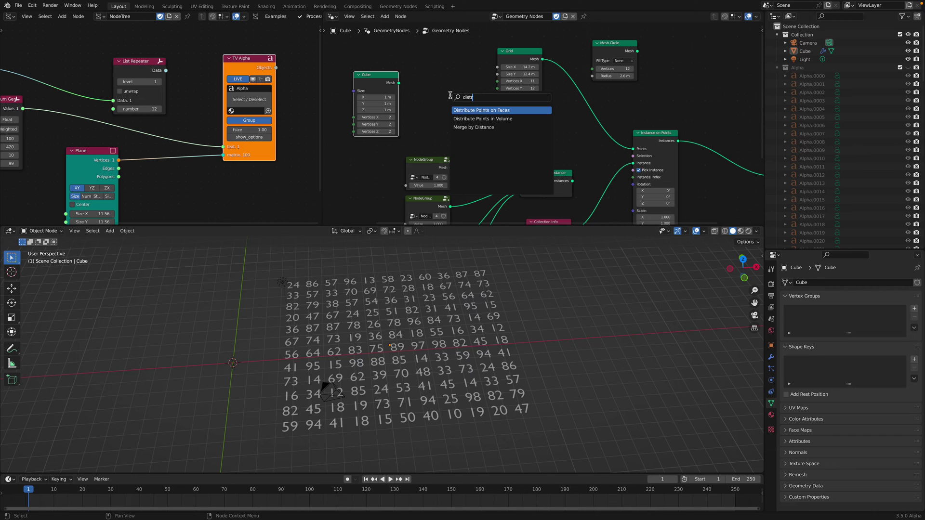
{"action": "key", "text": "Return"}
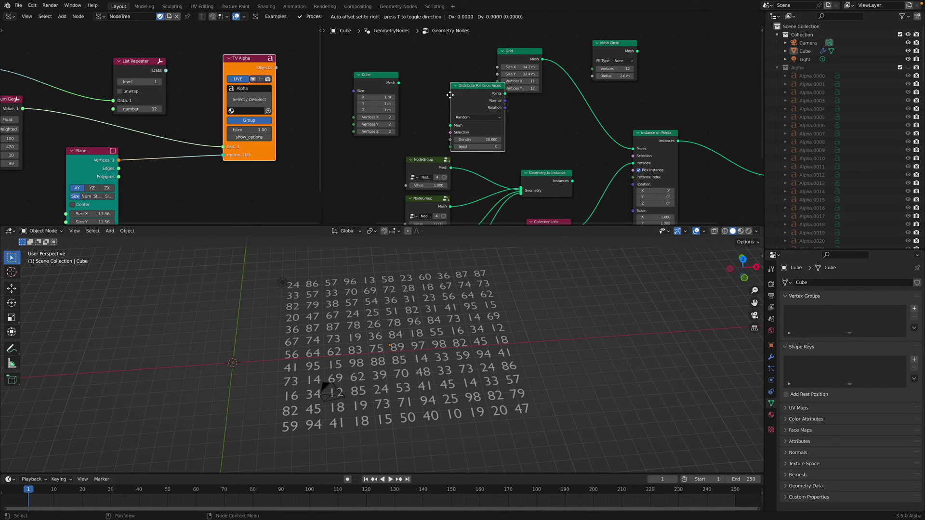
{"action": "left_click", "coordinate": [448, 91]}
{"action": "left_click_drag", "start_coordinate": [399, 83], "coordinate": [440, 115]}
{"action": "left_click_drag", "start_coordinate": [492, 83], "coordinate": [622, 155]}
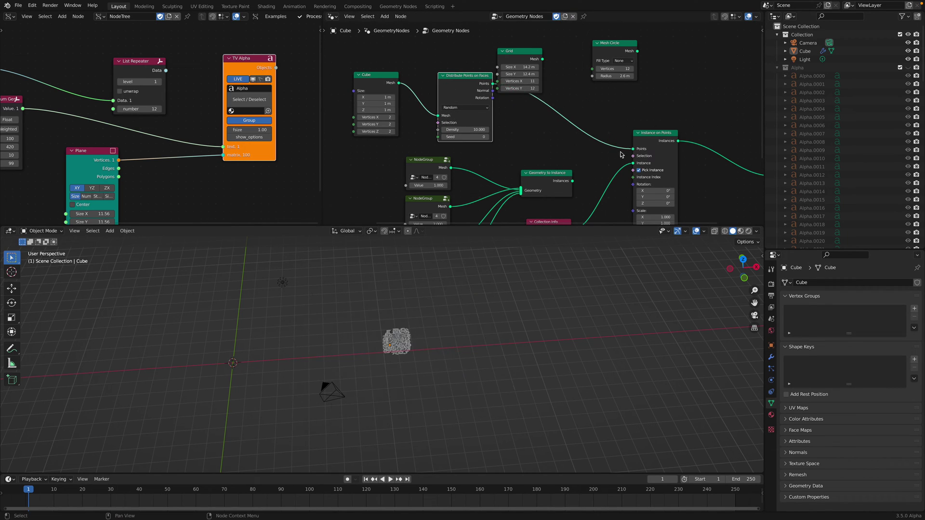
Set the Distribute Points on Faces Density to 18.800 and the Cube's X, Y and Z size to 8 m
{"action": "left_click_drag", "start_coordinate": [465, 130], "coordinate": [485, 129]}
{"action": "left_click_drag", "start_coordinate": [380, 97], "coordinate": [402, 127]}
{"action": "middle_click_drag", "start_coordinate": [527, 334], "coordinate": [514, 322]}
{"action": "scroll", "coordinate": [522, 325], "scroll_direction": "up", "scroll_amount": 3}
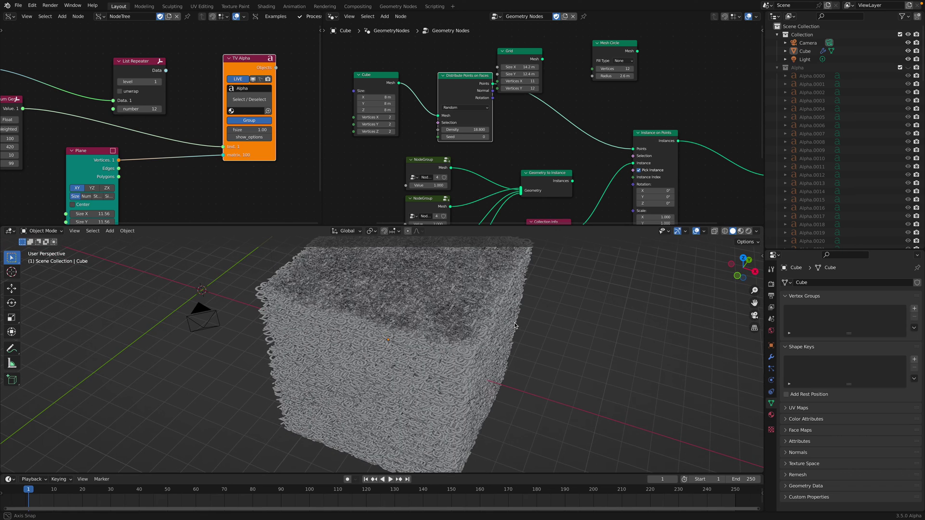
Connect the Rotation output of Distribute Points on Faces to Instance on Points' Rotation and inspect the number-covered cube
{"action": "middle_click_drag", "start_coordinate": [486, 98], "coordinate": [438, 114]}
{"action": "left_click_drag", "start_coordinate": [444, 114], "coordinate": [502, 156]}
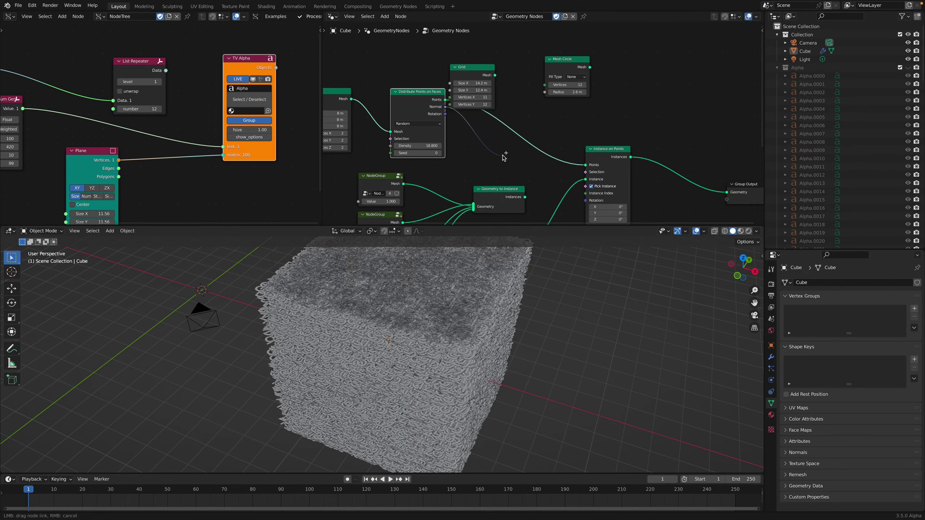
{"action": "left_click_drag", "start_coordinate": [445, 113], "coordinate": [586, 200]}
{"action": "middle_click_drag", "start_coordinate": [501, 351], "coordinate": [538, 296]}
{"action": "left_click", "coordinate": [468, 322]}
{"action": "left_click", "coordinate": [531, 303]}
{"action": "scroll", "coordinate": [485, 179], "scroll_direction": "down", "scroll_amount": 2}
Delete the unused Grid and Mesh Circle nodes, rearrange the Distribute Points on Faces and Cube nodes, and save the file
{"action": "middle_click_drag", "start_coordinate": [489, 160], "coordinate": [509, 164]}
{"action": "left_click_drag", "start_coordinate": [499, 78], "coordinate": [531, 48]}
{"action": "key", "text": "x"}
{"action": "left_click", "coordinate": [588, 75]}
{"action": "key", "text": "x"}
{"action": "middle_click_drag", "start_coordinate": [534, 92], "coordinate": [558, 83]}
{"action": "left_click_drag", "start_coordinate": [482, 94], "coordinate": [529, 69]}
{"action": "left_click_drag", "start_coordinate": [399, 92], "coordinate": [428, 72]}
{"action": "scroll", "coordinate": [452, 97], "scroll_direction": "up", "scroll_amount": 2}
{"action": "key", "text": "ctrl+s"}
Make the node editors taller, widen the Sverchok editor, and nudge the Cube and List Repeater nodes into place
{"action": "middle_click_drag", "start_coordinate": [452, 96], "coordinate": [481, 110]}
{"action": "scroll", "coordinate": [483, 112], "scroll_direction": "up", "scroll_amount": 2}
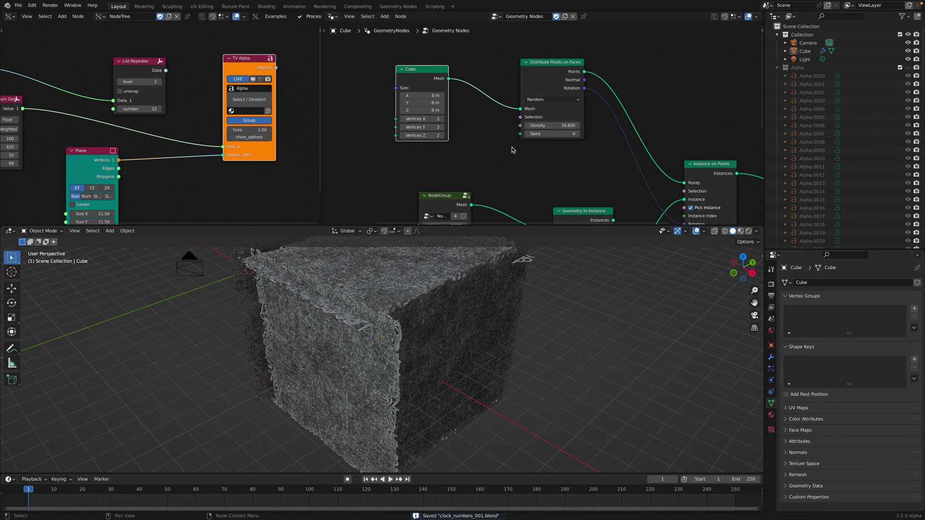
{"action": "left_click_drag", "start_coordinate": [539, 225], "coordinate": [539, 245]}
{"action": "scroll", "coordinate": [520, 161], "scroll_direction": "down", "scroll_amount": 1}
{"action": "middle_click_drag", "start_coordinate": [521, 161], "coordinate": [534, 144]}
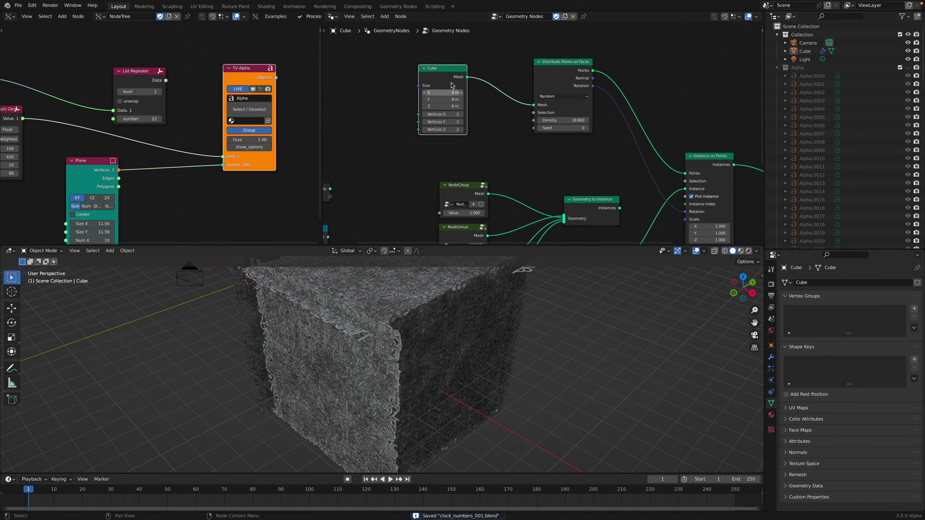
{"action": "left_click_drag", "start_coordinate": [449, 82], "coordinate": [458, 79]}
{"action": "scroll", "coordinate": [183, 171], "scroll_direction": "down", "scroll_amount": 3}
{"action": "middle_click_drag", "start_coordinate": [181, 174], "coordinate": [202, 173]}
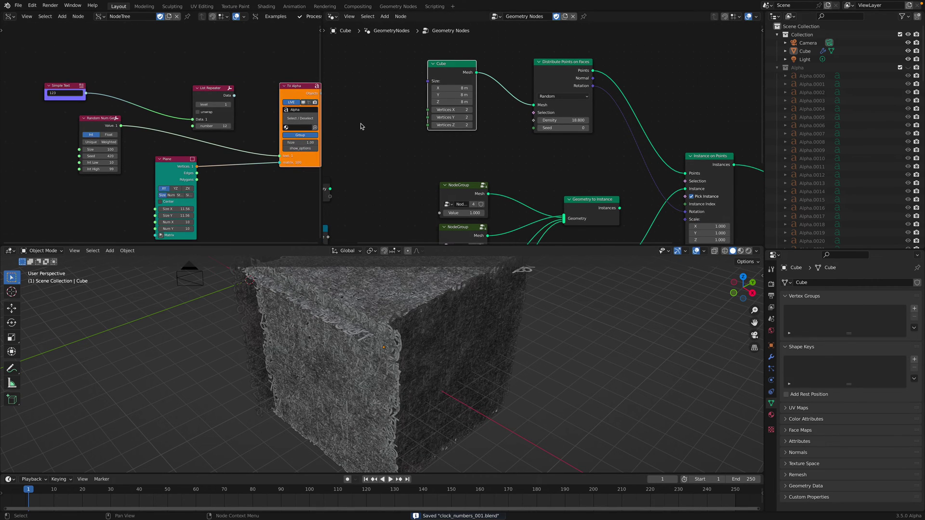
{"action": "left_click_drag", "start_coordinate": [321, 123], "coordinate": [443, 124]}
{"action": "scroll", "coordinate": [324, 120], "scroll_direction": "up", "scroll_amount": 2}
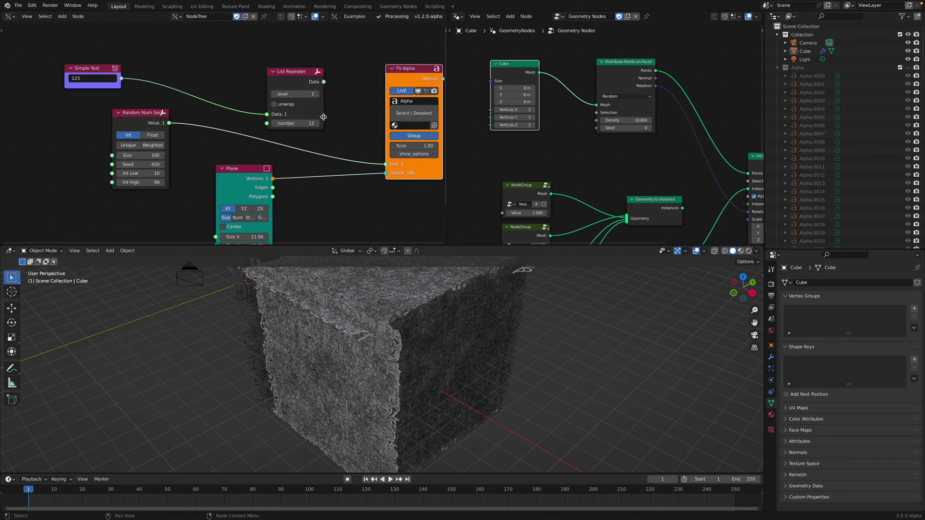
{"action": "left_click_drag", "start_coordinate": [300, 73], "coordinate": [288, 69]}
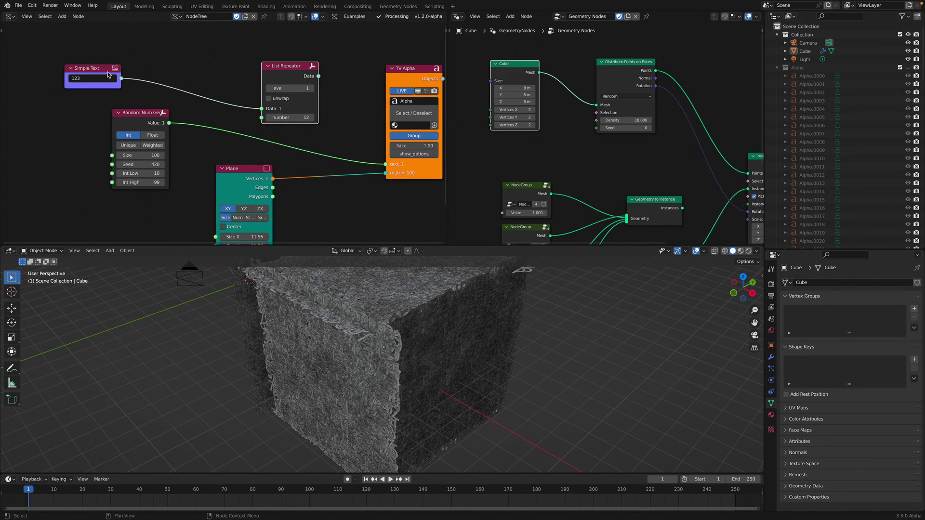
Add a Strings Tools node to the Sverchok tree beside the Random Num Gen node
{"action": "scroll", "coordinate": [254, 97], "scroll_direction": "down", "scroll_amount": 3}
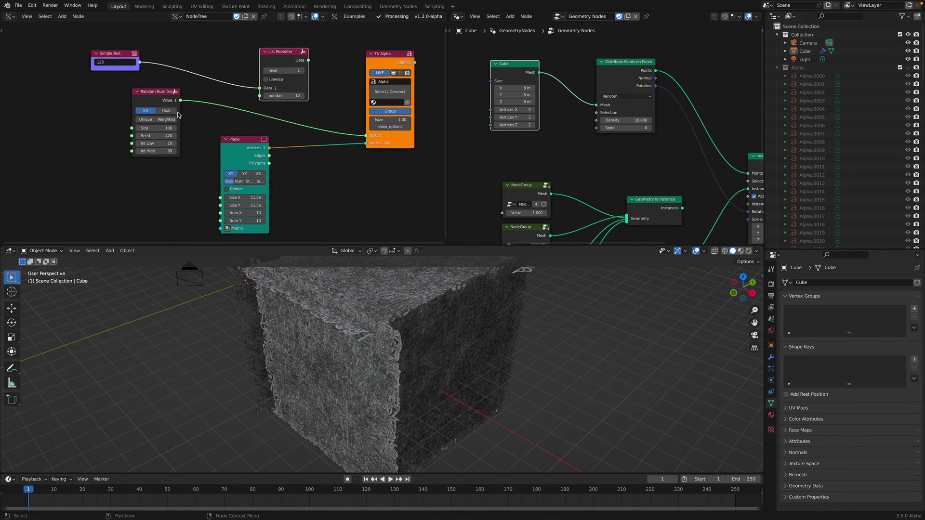
{"action": "middle_click_drag", "start_coordinate": [396, 359], "coordinate": [418, 358]}
{"action": "middle_click_drag", "start_coordinate": [108, 130], "coordinate": [125, 140]}
{"action": "key", "text": "shift+a"}
{"action": "left_click", "coordinate": [125, 140]}
{"action": "type", "text": "string"}
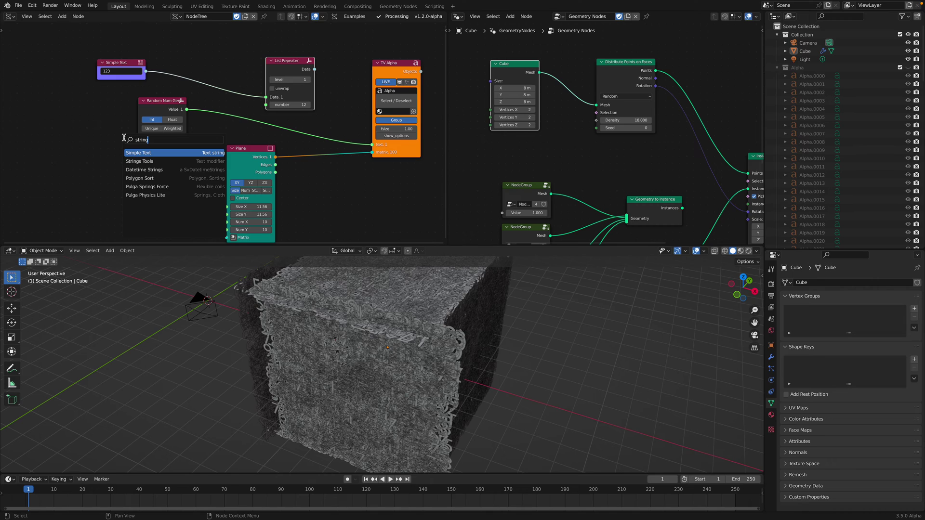
{"action": "key", "text": "Down"}
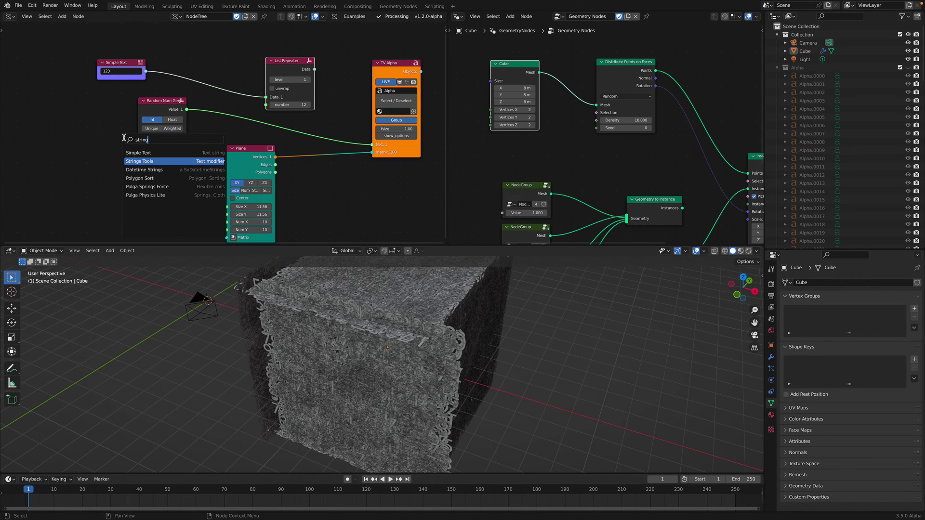
{"action": "key", "text": "Return"}
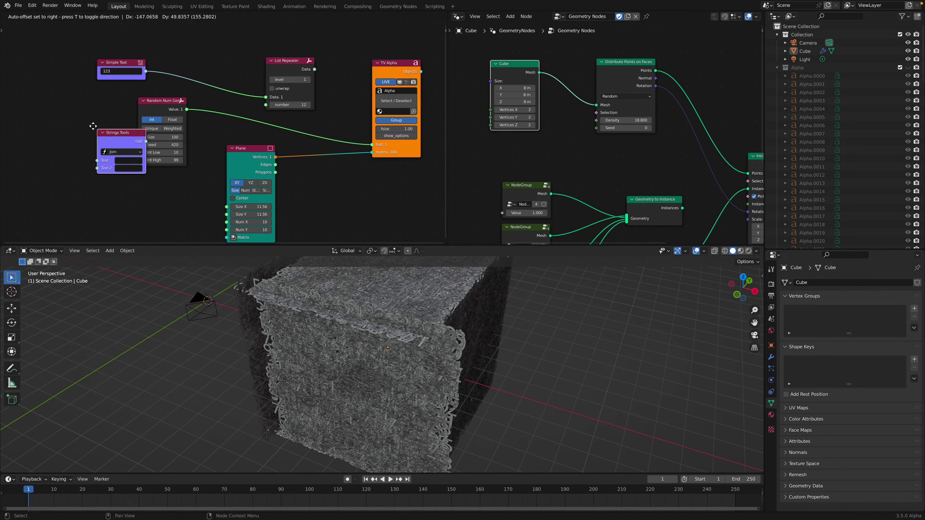
{"action": "left_click", "coordinate": [85, 121]}
Duplicate the Simple Text node and place the copy to the left of Strings Tools
{"action": "middle_click_drag", "start_coordinate": [51, 117], "coordinate": [117, 119]}
{"action": "left_click", "coordinate": [187, 64]}
{"action": "key", "text": "shift+d"}
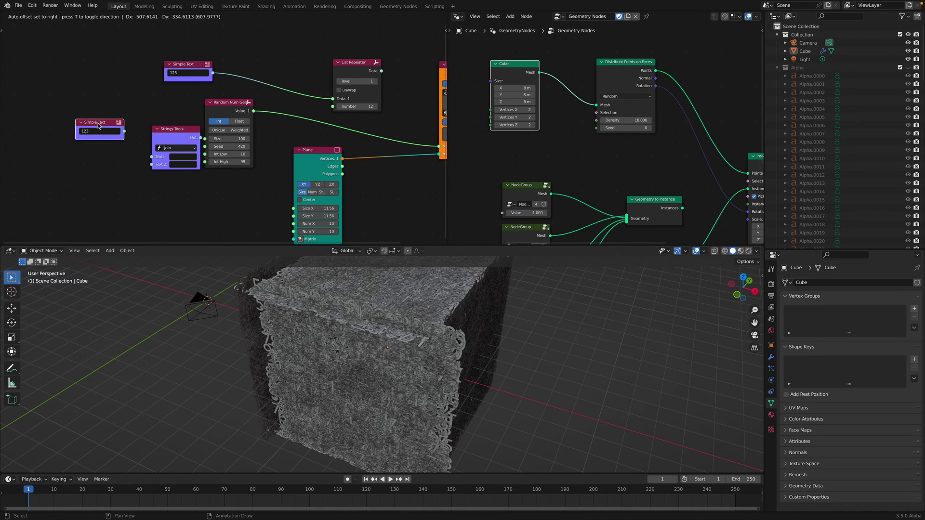
{"action": "left_click", "coordinate": [99, 122]}
{"action": "scroll", "coordinate": [102, 122], "scroll_direction": "up", "scroll_amount": 1}
{"action": "left_click_drag", "start_coordinate": [107, 127], "coordinate": [121, 135]}
Set the Strings Tools function to Split and connect the duplicated Simple Text node to its Text input
{"action": "left_click", "coordinate": [158, 151]}
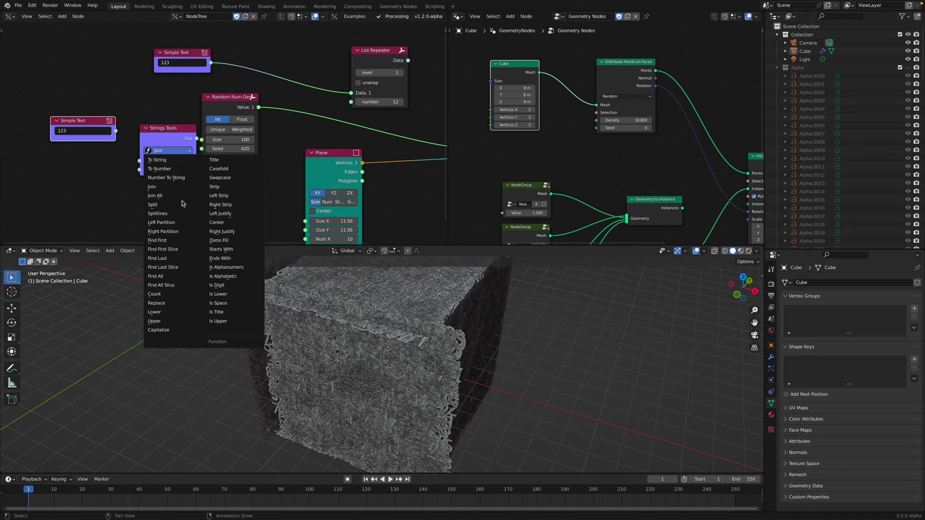
{"action": "left_click", "coordinate": [159, 205]}
{"action": "left_click_drag", "start_coordinate": [115, 130], "coordinate": [139, 160]}
{"action": "scroll", "coordinate": [160, 168], "scroll_direction": "up", "scroll_amount": 1}
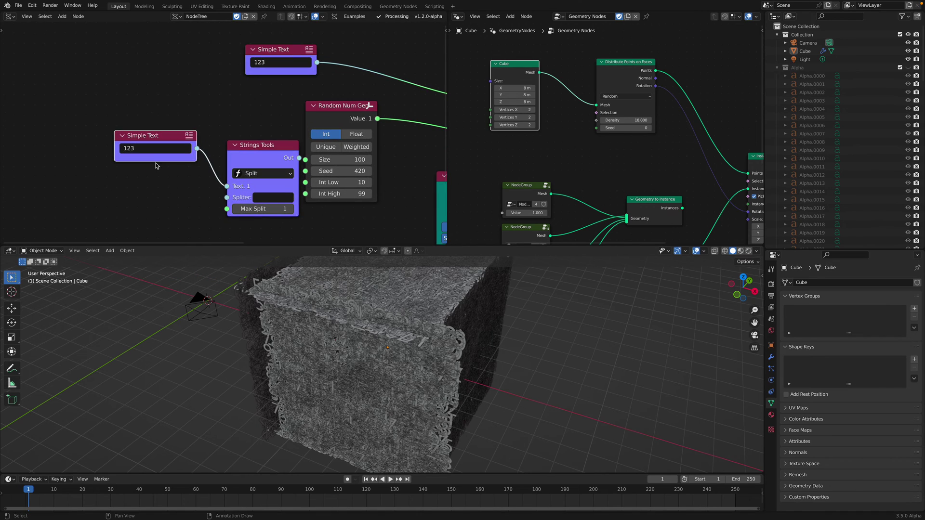
Set the duplicated Simple Text to "apple banana orange" and open the Strings Tools Spliter value for editing
{"action": "type", "text": "apple banana orange"}
{"action": "key", "text": "Return"}
{"action": "middle_click_drag", "start_coordinate": [223, 169], "coordinate": [167, 131]}
{"action": "left_click", "coordinate": [214, 156]}
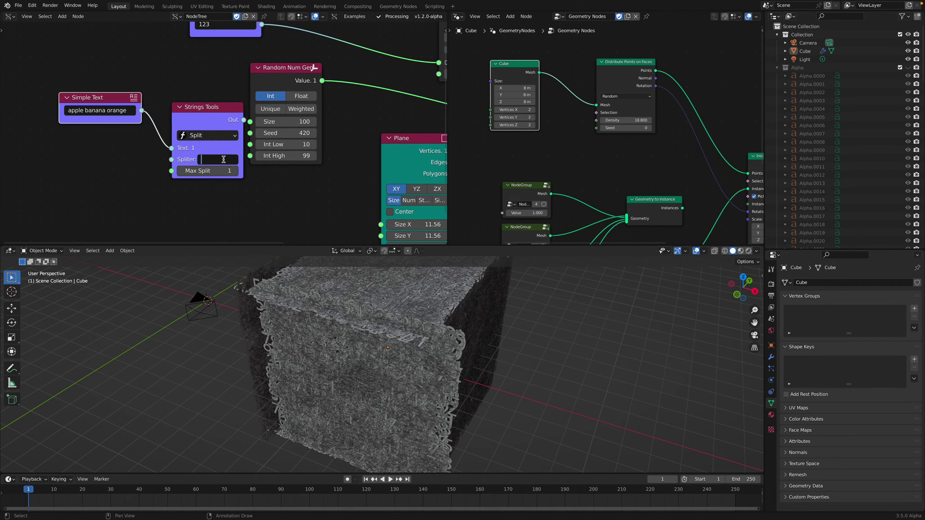
{"action": "left_click", "coordinate": [210, 85]}
Connect the Strings Tools output to the TV Alpha text input and delete the Random Num Gen node
{"action": "scroll", "coordinate": [210, 85], "scroll_direction": "down", "scroll_amount": 1}
{"action": "left_click_drag", "start_coordinate": [227, 111], "coordinate": [203, 99]}
{"action": "middle_click_drag", "start_coordinate": [220, 112], "coordinate": [110, 113]}
{"action": "left_click", "coordinate": [119, 114]}
{"action": "left_click_drag", "start_coordinate": [107, 112], "coordinate": [383, 129]}
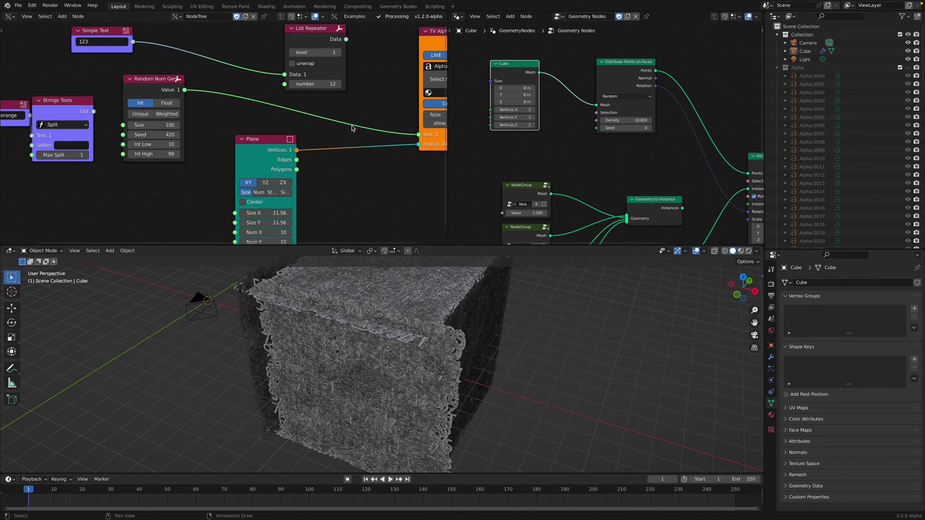
{"action": "left_click_drag", "start_coordinate": [94, 112], "coordinate": [418, 134]}
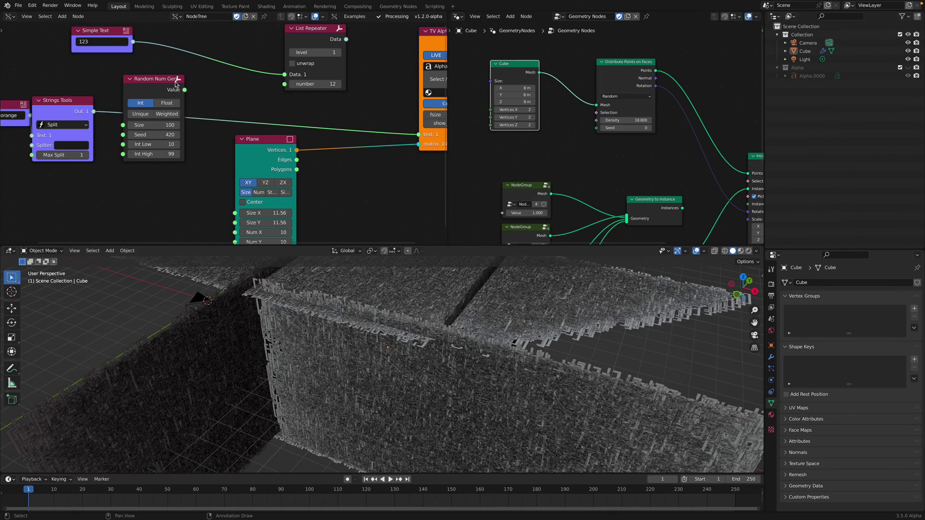
{"action": "key", "text": "x"}
Set the Plane node's Num X and Num Y to 2
{"action": "middle_click_drag", "start_coordinate": [287, 199], "coordinate": [280, 161]}
{"action": "left_click_drag", "start_coordinate": [273, 194], "coordinate": [272, 203]}
{"action": "type", "text": "2"}
{"action": "key", "text": "Return"}
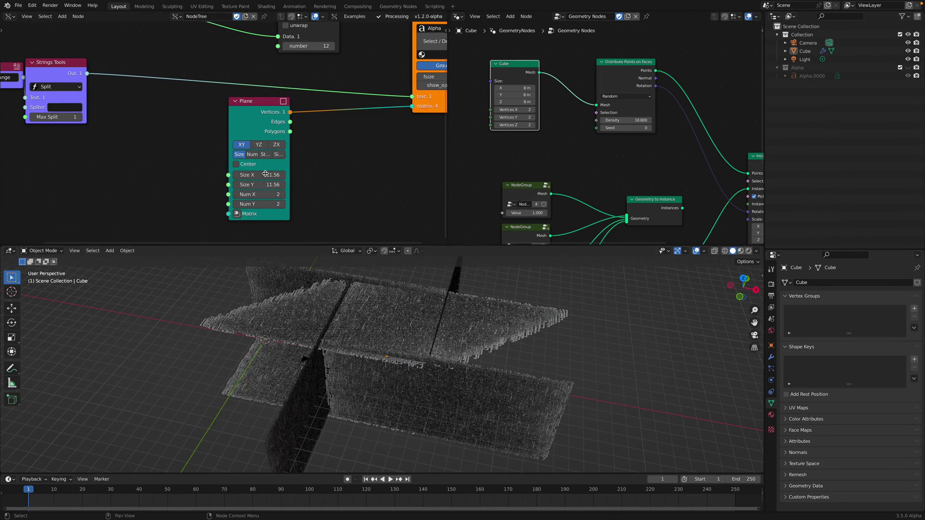
{"action": "scroll", "coordinate": [265, 175], "scroll_direction": "up", "scroll_amount": 1}
{"action": "scroll", "coordinate": [303, 133], "scroll_direction": "down", "scroll_amount": 2}
{"action": "middle_click_drag", "start_coordinate": [303, 133], "coordinate": [222, 142]}
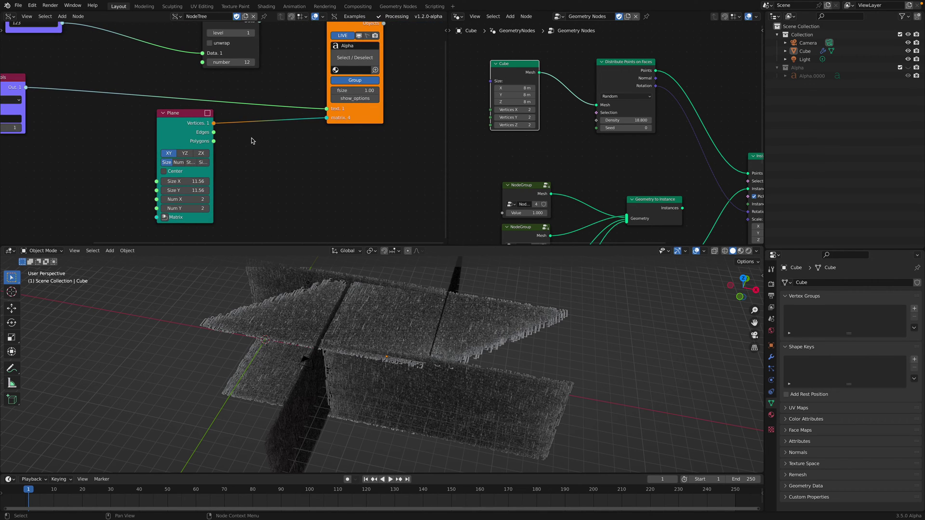
Show the TV Alpha node's extra options and set its horizontal and vertical alignment to CENTER
{"action": "left_click", "coordinate": [354, 99]}
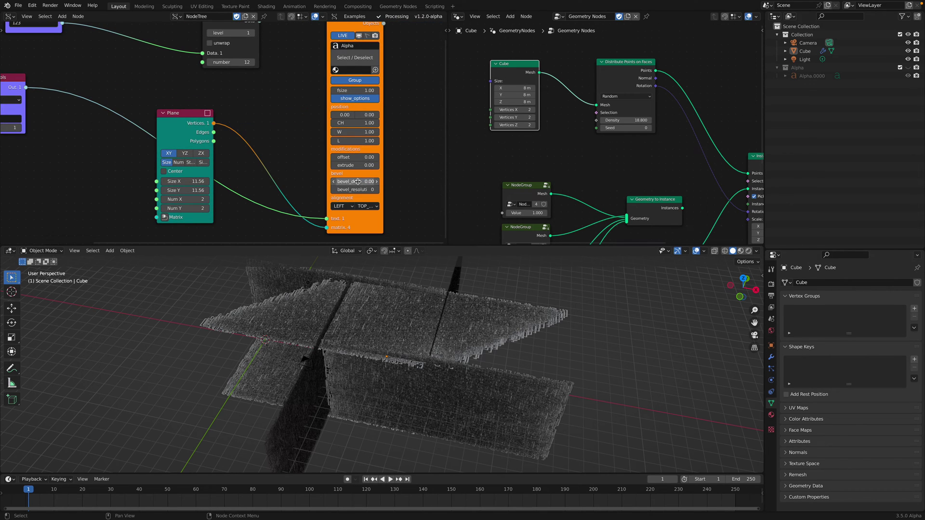
{"action": "middle_click_drag", "start_coordinate": [363, 180], "coordinate": [357, 177]}
{"action": "left_click", "coordinate": [337, 202]}
{"action": "left_click", "coordinate": [345, 222]}
{"action": "left_click", "coordinate": [371, 202]}
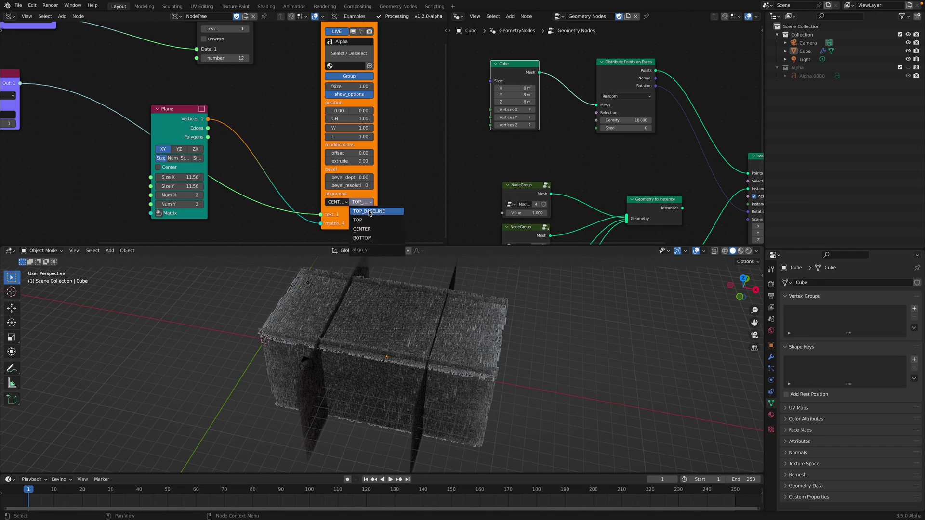
{"action": "left_click", "coordinate": [370, 224]}
Move the Strings Tools and Simple Text nodes closer to TV Alpha, with the Plane node placed below Strings Tools
{"action": "middle_click_drag", "start_coordinate": [234, 164], "coordinate": [252, 161]}
{"action": "scroll", "coordinate": [252, 161], "scroll_direction": "down", "scroll_amount": 1}
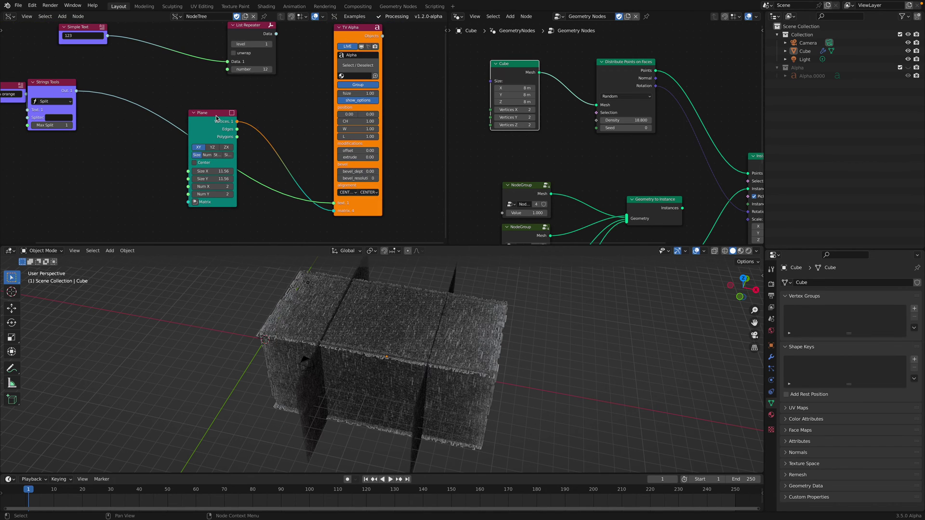
{"action": "left_click_drag", "start_coordinate": [215, 114], "coordinate": [153, 161]}
{"action": "left_click_drag", "start_coordinate": [70, 96], "coordinate": [239, 117]}
{"action": "left_click_drag", "start_coordinate": [155, 168], "coordinate": [242, 176]}
{"action": "middle_click_drag", "start_coordinate": [146, 157], "coordinate": [168, 129]}
{"action": "left_click_drag", "start_coordinate": [35, 58], "coordinate": [153, 80]}
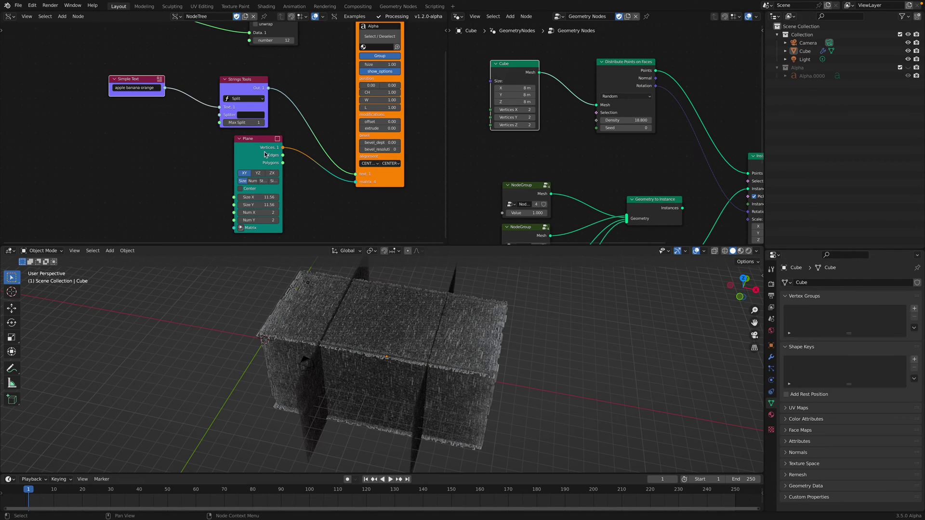
Delete the Plane node and add a Random Vector node below Strings Tools
{"action": "key", "text": "x"}
{"action": "middle_click_drag", "start_coordinate": [230, 179], "coordinate": [227, 169]}
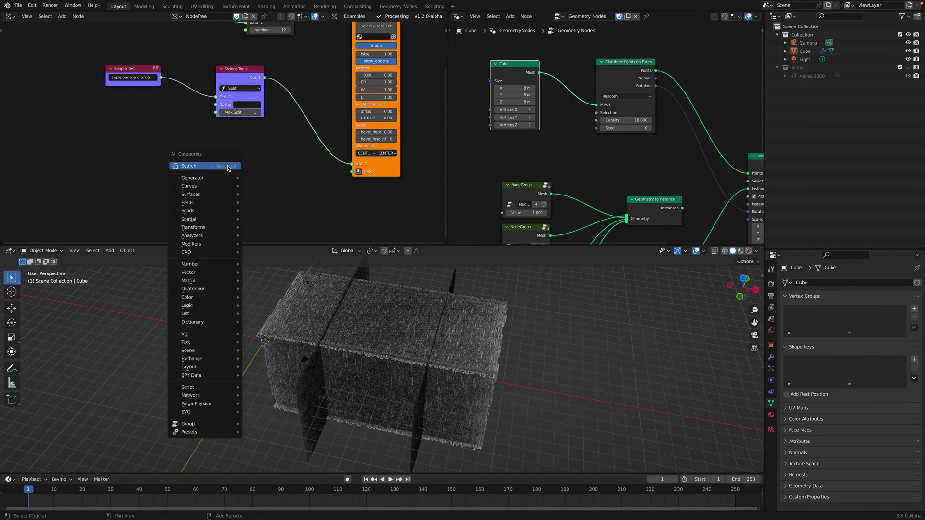
{"action": "key", "text": "alt+space"}
{"action": "type", "text": "randp"}
{"action": "key", "text": "BackSpace"}
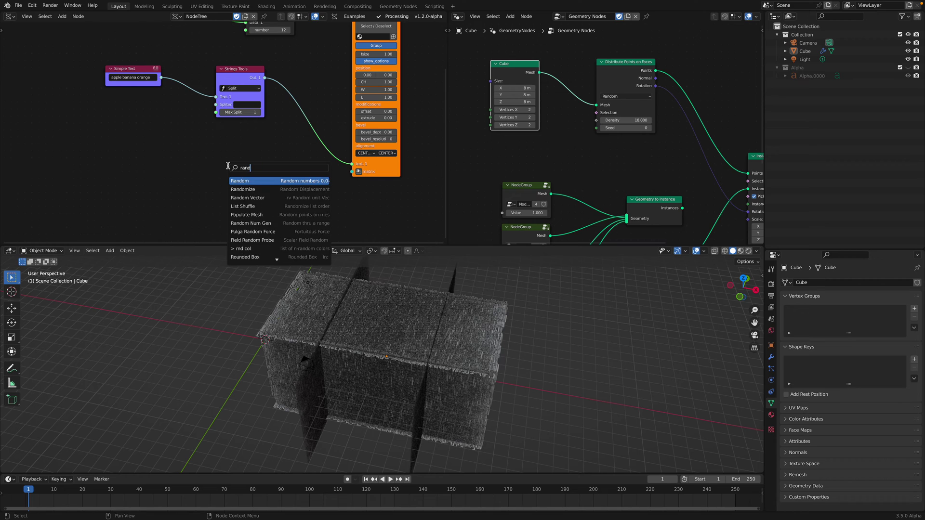
{"action": "type", "text": "om ve"}
{"action": "key", "text": "Return"}
Set the Random Vector Count to 5 and connect its output to the TV Alpha matrix input
{"action": "left_click", "coordinate": [228, 173]}
{"action": "left_click", "coordinate": [228, 174]}
{"action": "type", "text": "5"}
{"action": "key", "text": "Return"}
{"action": "left_click_drag", "start_coordinate": [254, 163], "coordinate": [352, 172]}
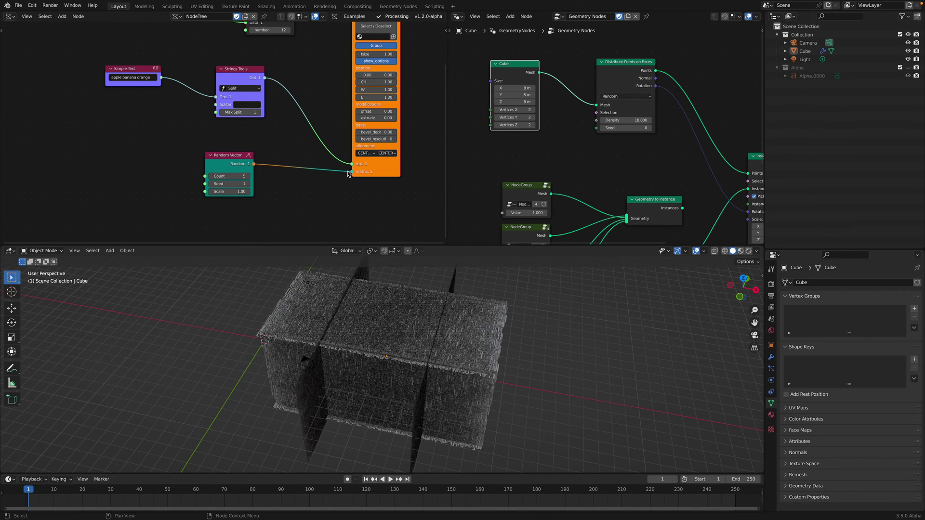
{"action": "left_click_drag", "start_coordinate": [126, 70], "coordinate": [135, 95]}
Set Distribute Points on Faces to Density 2 and Seed 46
{"action": "middle_click_drag", "start_coordinate": [639, 140], "coordinate": [607, 158]}
{"action": "scroll", "coordinate": [607, 158], "scroll_direction": "up", "scroll_amount": 1}
{"action": "left_click", "coordinate": [603, 137]}
{"action": "type", "text": "2"}
{"action": "key", "text": "Return"}
{"action": "left_click_drag", "start_coordinate": [610, 145], "coordinate": [641, 145]}
{"action": "middle_click_drag", "start_coordinate": [561, 363], "coordinate": [541, 353]}
Shift the Strings Tools and Simple Text nodes away from TV Alpha to make room for another node between them
{"action": "left_click_drag", "start_coordinate": [237, 74], "coordinate": [254, 91]}
{"action": "left_click_drag", "start_coordinate": [143, 95], "coordinate": [163, 87]}
{"action": "left_click_drag", "start_coordinate": [254, 90], "coordinate": [236, 87]}
{"action": "middle_click_drag", "start_coordinate": [448, 318], "coordinate": [473, 331]}
{"action": "scroll", "coordinate": [472, 334], "scroll_direction": "up", "scroll_amount": 2}
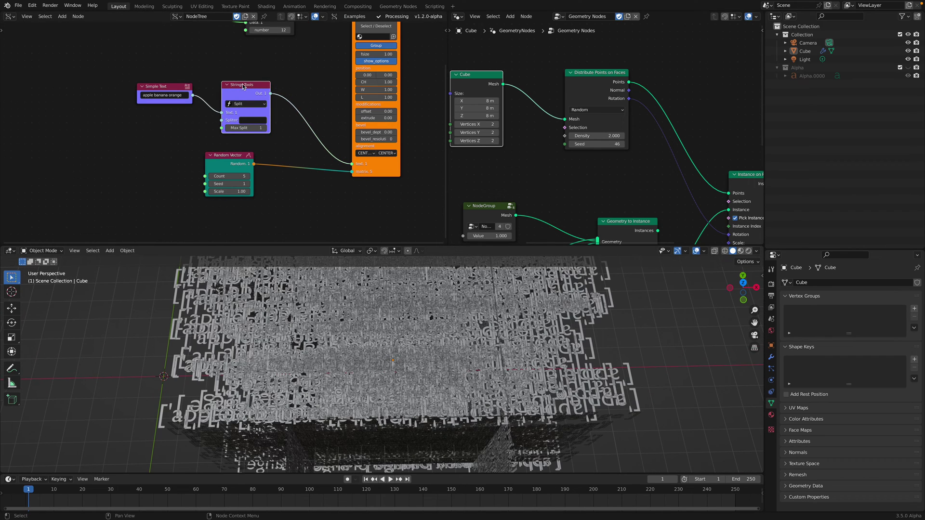
{"action": "left_click_drag", "start_coordinate": [243, 84], "coordinate": [212, 82]}
{"action": "left_click_drag", "start_coordinate": [151, 85], "coordinate": [114, 80]}
Insert a List Delete Levels node on the link between Strings Tools and TV Alpha
{"action": "key", "text": "shift+a"}
{"action": "left_click", "coordinate": [267, 99]}
{"action": "type", "text": "list de"}
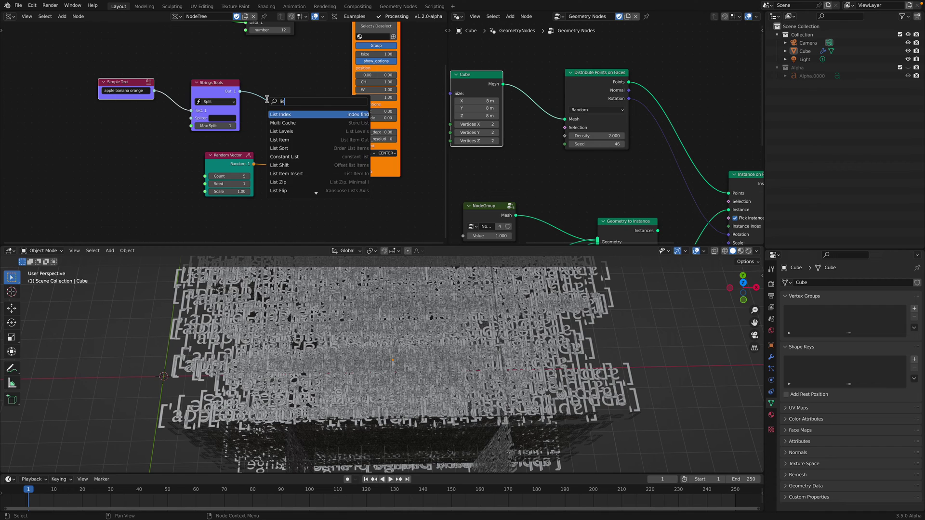
{"action": "left_click", "coordinate": [289, 123]}
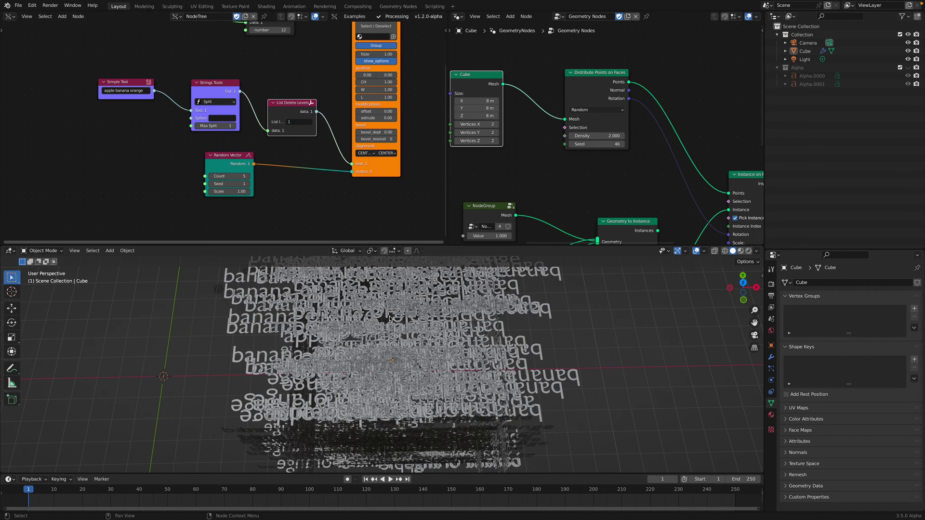
{"action": "middle_click_drag", "start_coordinate": [371, 289], "coordinate": [398, 340]}
{"action": "scroll", "coordinate": [116, 102], "scroll_direction": "up", "scroll_amount": 1}
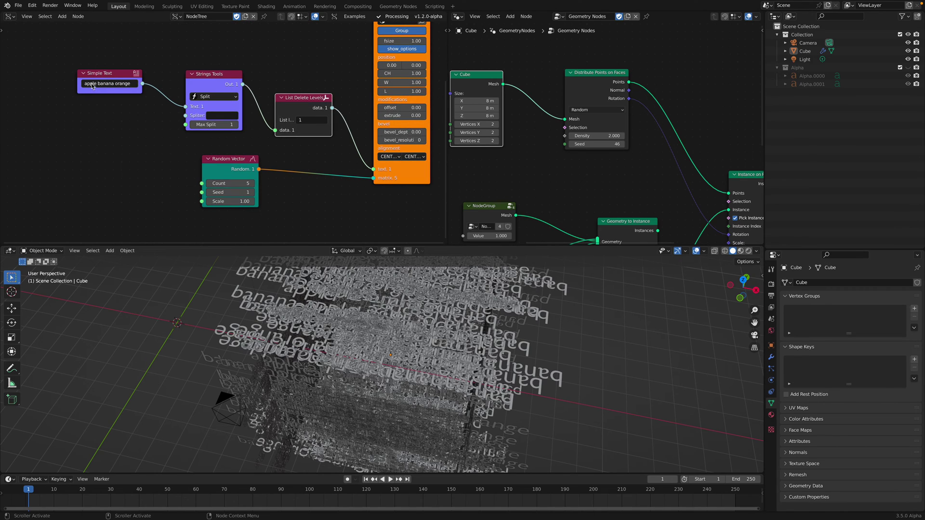
Widen the Simple Text node feeding Strings Tools and extend its text to "apple banana orange mango lemon"
{"action": "left_click_drag", "start_coordinate": [77, 78], "coordinate": [33, 79]}
{"action": "middle_click_drag", "start_coordinate": [89, 85], "coordinate": [124, 101]}
{"action": "scroll", "coordinate": [139, 100], "scroll_direction": "up", "scroll_amount": 1}
{"action": "left_click", "coordinate": [145, 102]}
{"action": "left_click", "coordinate": [149, 102]}
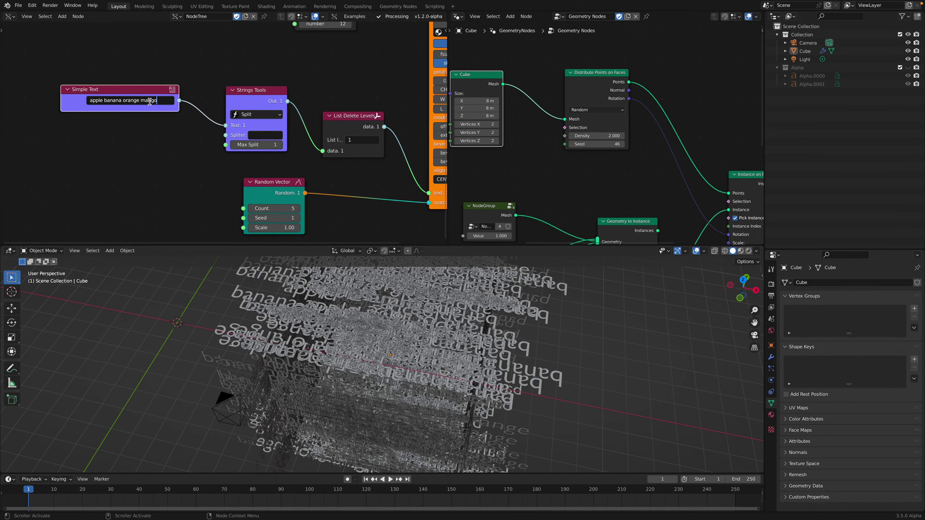
{"action": "type", "text": "mango lemo"}
{"action": "key", "text": "Return"}
{"action": "left_click", "coordinate": [154, 102]}
{"action": "double_click", "coordinate": [163, 100]}
{"action": "type", "text": "lemon"}
{"action": "key", "text": "Return"}
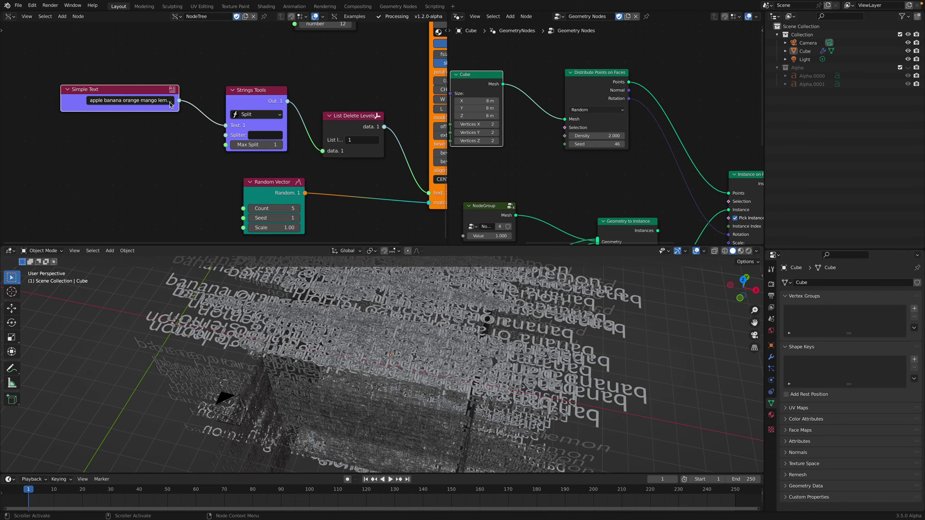
Widen the Simple Text node further and shift Strings Tools and List Delete Levels slightly towards it
{"action": "left_click_drag", "start_coordinate": [61, 98], "coordinate": [31, 97]}
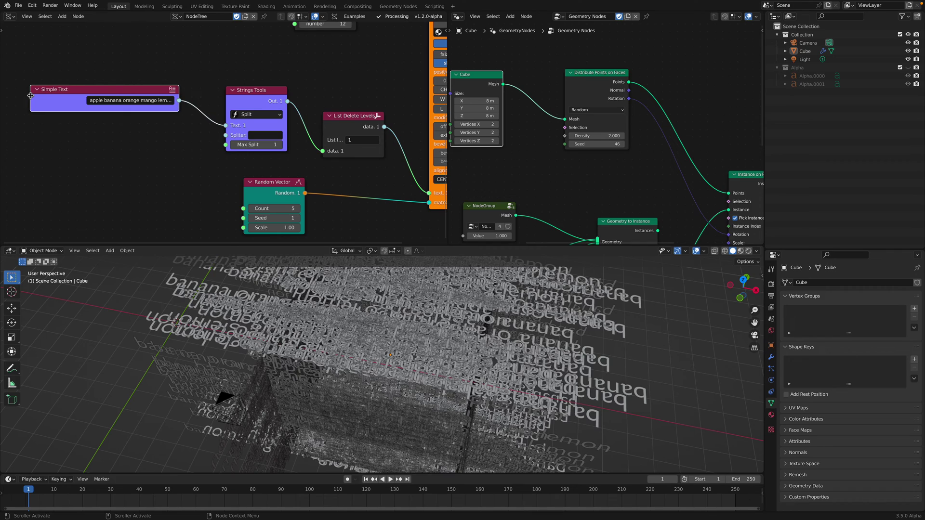
{"action": "left_click", "coordinate": [164, 102]}
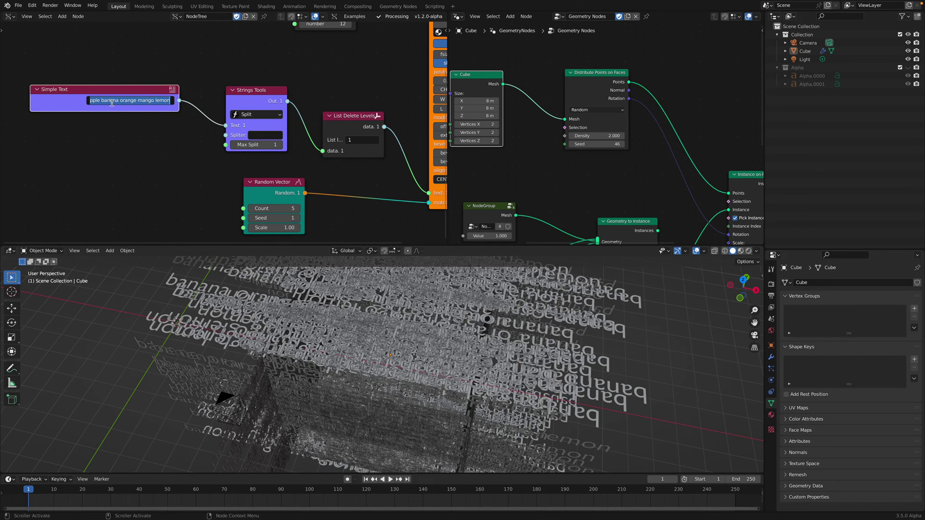
{"action": "left_click", "coordinate": [145, 55]}
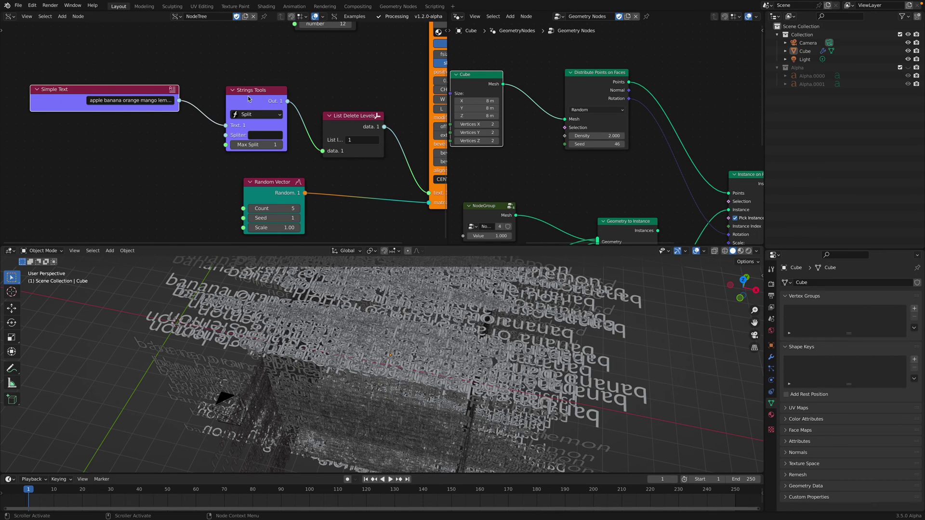
{"action": "left_click_drag", "start_coordinate": [246, 93], "coordinate": [226, 89]}
{"action": "middle_click_drag", "start_coordinate": [350, 123], "coordinate": [281, 123]}
{"action": "left_click_drag", "start_coordinate": [282, 122], "coordinate": [266, 118]}
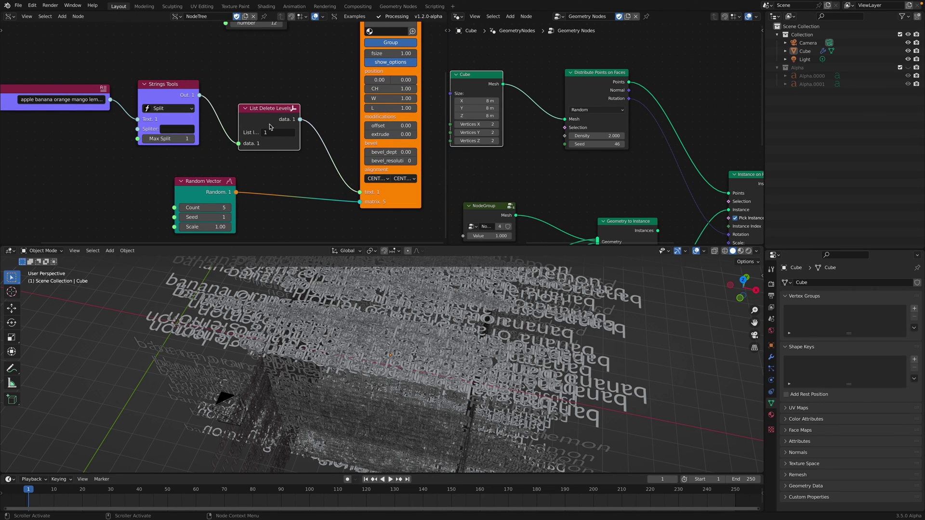
{"action": "scroll", "coordinate": [415, 351], "scroll_direction": "down", "scroll_amount": 3}
{"action": "middle_click_drag", "start_coordinate": [416, 350], "coordinate": [401, 345]}
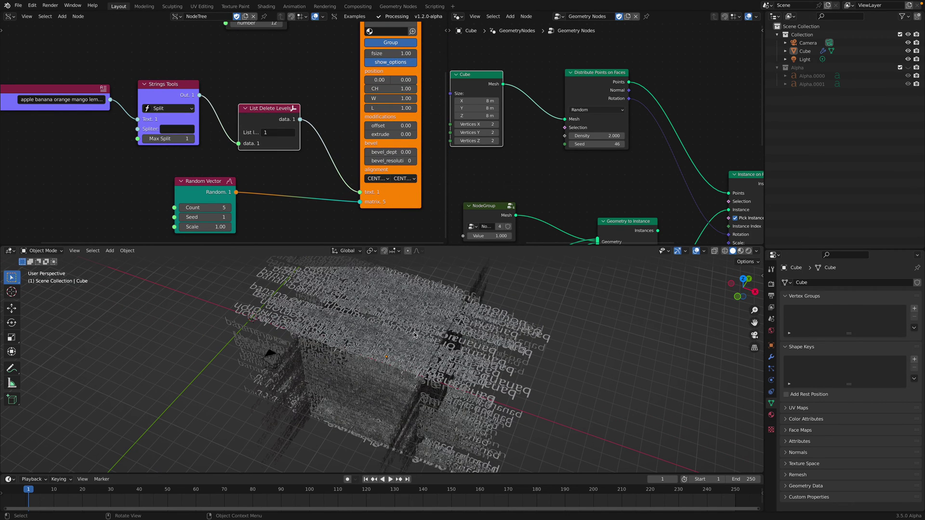
Save the file and bring the Random Vector and TV Alpha nodes closer together
{"action": "left_click", "coordinate": [419, 332]}
{"action": "left_click", "coordinate": [553, 301]}
{"action": "key", "text": "ctrl+s"}
{"action": "middle_click_drag", "start_coordinate": [511, 305], "coordinate": [529, 308]}
{"action": "left_click_drag", "start_coordinate": [213, 177], "coordinate": [234, 176]}
{"action": "left_click_drag", "start_coordinate": [368, 198], "coordinate": [353, 195]}
{"action": "middle_click_drag", "start_coordinate": [353, 195], "coordinate": [335, 204]}
Unhide the Alpha collection in the viewport and select the "banana orange mango lemon" text object
{"action": "left_click", "coordinate": [909, 68]}
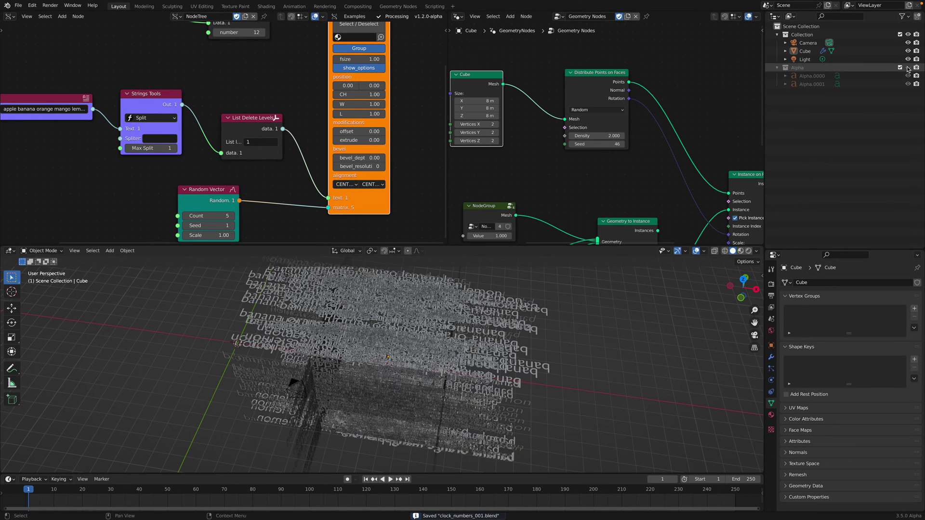
{"action": "left_click", "coordinate": [251, 351]}
{"action": "middle_click_drag", "start_coordinate": [251, 350], "coordinate": [289, 345]}
{"action": "left_click", "coordinate": [261, 171]}
{"action": "left_click", "coordinate": [258, 143]}
{"action": "left_click", "coordinate": [262, 171]}
{"action": "left_click_drag", "start_coordinate": [243, 129], "coordinate": [226, 124]}
{"action": "middle_click_drag", "start_coordinate": [245, 124], "coordinate": [319, 117]}
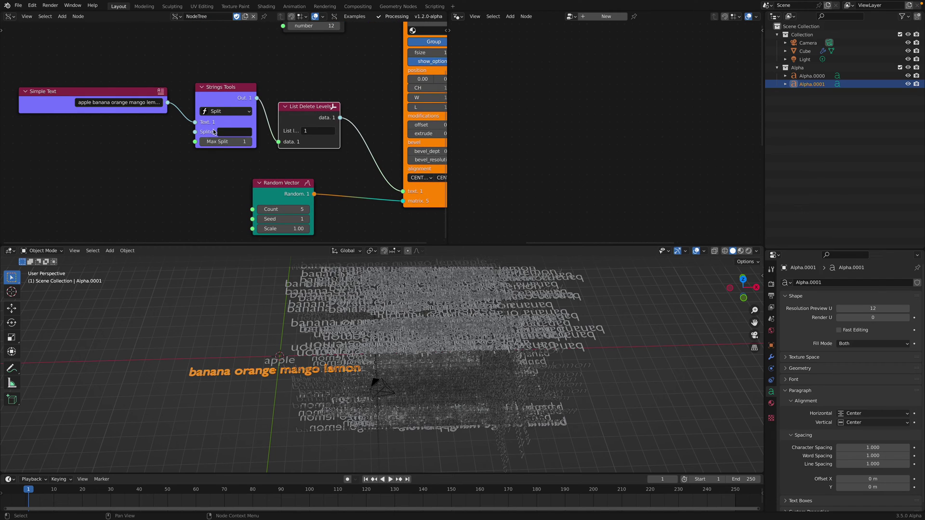
Try level 0 on the List Delete Levels node and return it to 1
{"action": "double_click", "coordinate": [317, 131]}
{"action": "type", "text": "0"}
{"action": "key", "text": "Return"}
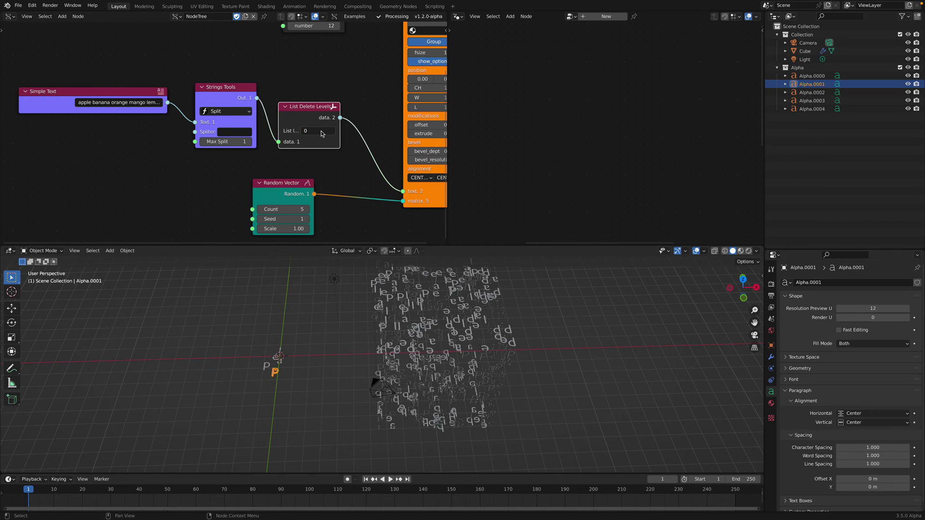
{"action": "double_click", "coordinate": [318, 131]}
{"action": "key", "text": "Return"}
{"action": "left_click", "coordinate": [317, 130]}
{"action": "type", "text": "1"}
{"action": "key", "text": "Return"}
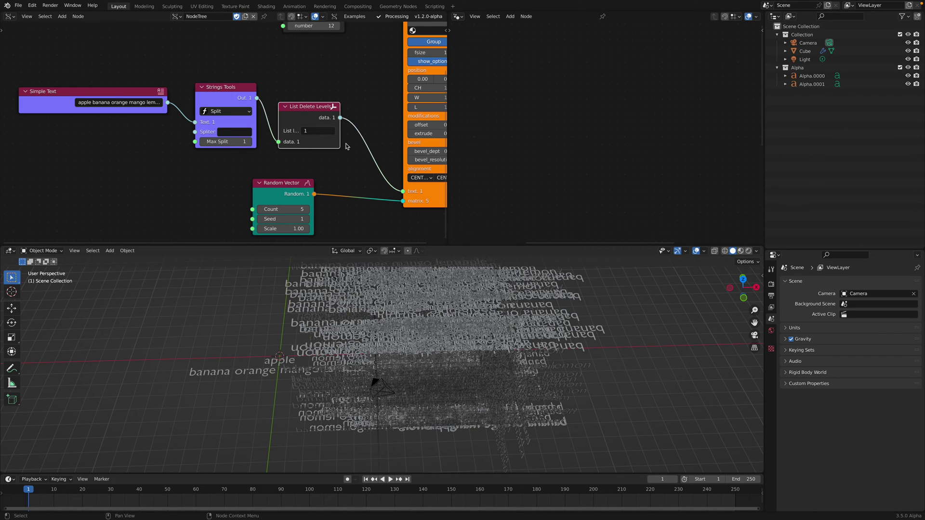
Try levels 2 and 3 on the List Delete Levels node, ending on 2
{"action": "scroll", "coordinate": [336, 142], "scroll_direction": "down", "scroll_amount": 2}
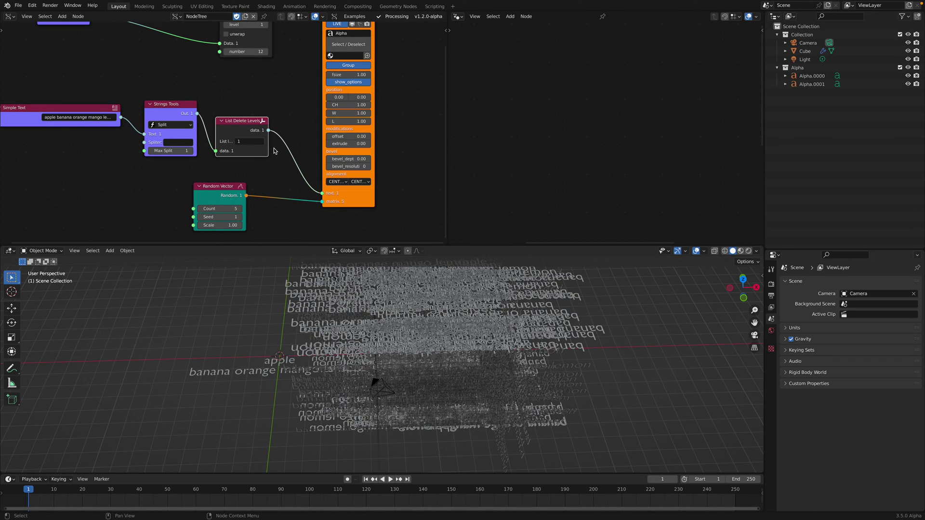
{"action": "type", "text": "2"}
{"action": "key", "text": "Return"}
{"action": "type", "text": "3"}
{"action": "key", "text": "Return"}
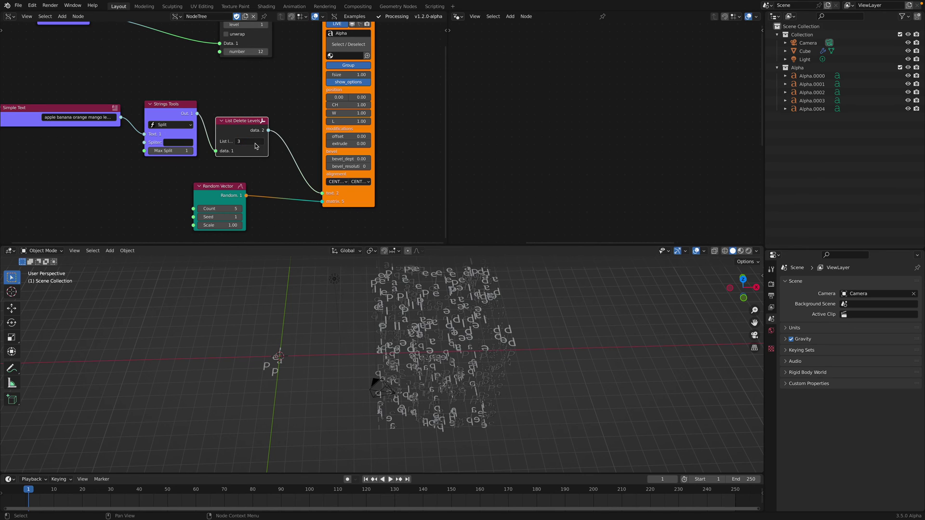
{"action": "left_click", "coordinate": [255, 144]}
{"action": "type", "text": "2"}
{"action": "key", "text": "Return"}
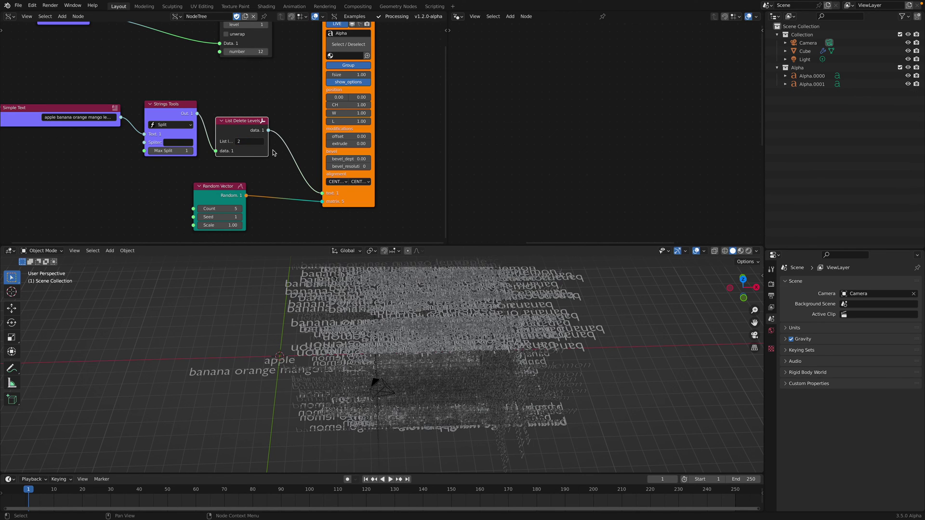
Select the instanced cube object and make the node editors taller to fit the whole text node chain
{"action": "left_click", "coordinate": [307, 345]}
{"action": "scroll", "coordinate": [283, 212], "scroll_direction": "up", "scroll_amount": 1}
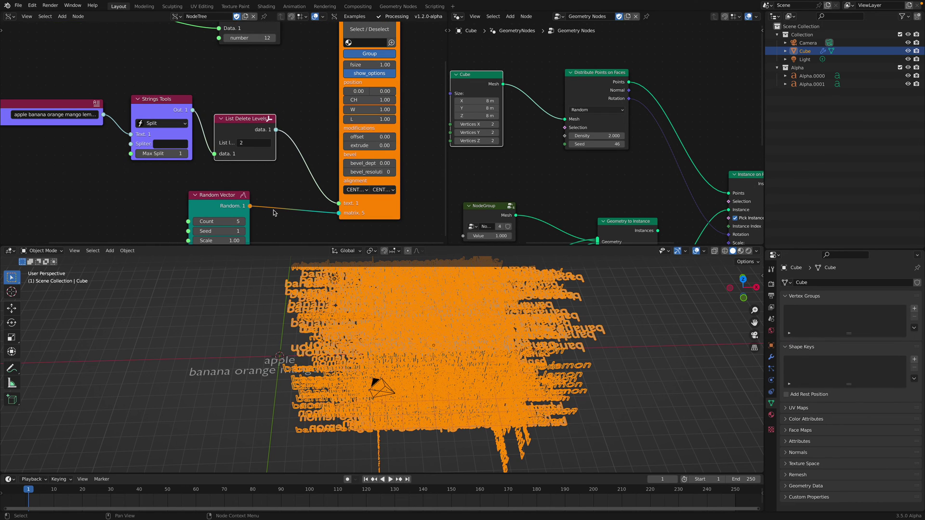
{"action": "left_click_drag", "start_coordinate": [283, 244], "coordinate": [284, 292]}
{"action": "middle_click_drag", "start_coordinate": [208, 201], "coordinate": [246, 198]}
{"action": "scroll", "coordinate": [264, 166], "scroll_direction": "down", "scroll_amount": 2}
{"action": "scroll", "coordinate": [299, 150], "scroll_direction": "down", "scroll_amount": 1}
{"action": "middle_click_drag", "start_coordinate": [329, 147], "coordinate": [284, 157]}
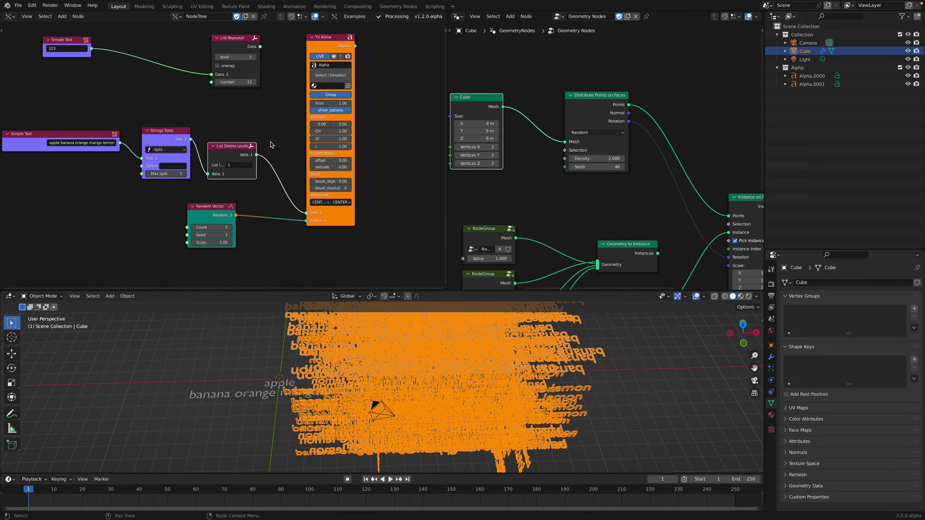
{"action": "middle_click_drag", "start_coordinate": [207, 146], "coordinate": [226, 148]}
Bypass List Delete Levels by linking Strings Tools straight to the TV Alpha text input, and move the bypassed node above the link
{"action": "left_click_drag", "start_coordinate": [139, 144], "coordinate": [327, 217]}
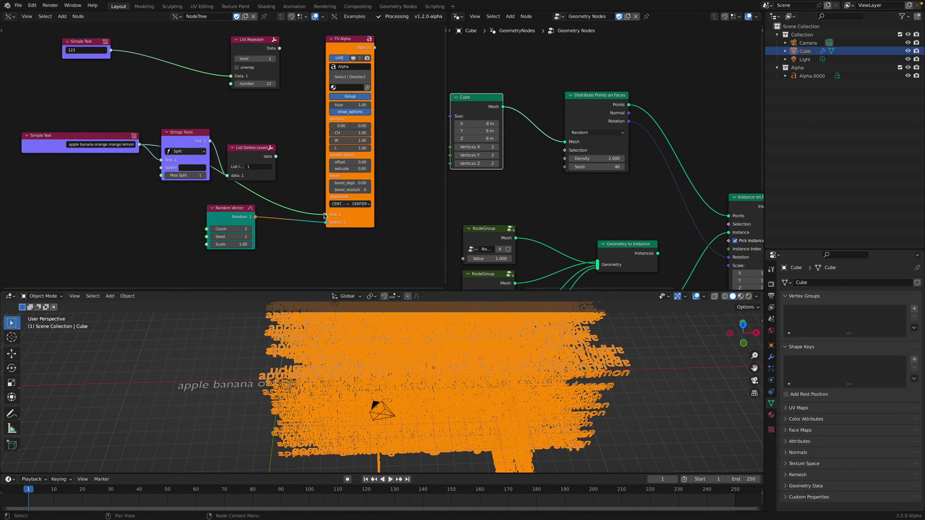
{"action": "left_click_drag", "start_coordinate": [210, 140], "coordinate": [330, 217]}
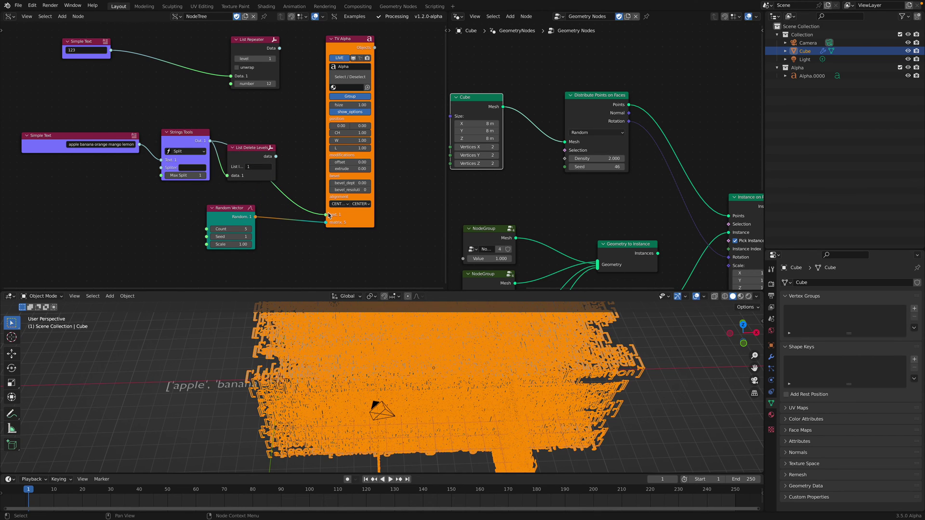
{"action": "left_click_drag", "start_coordinate": [258, 157], "coordinate": [265, 121]}
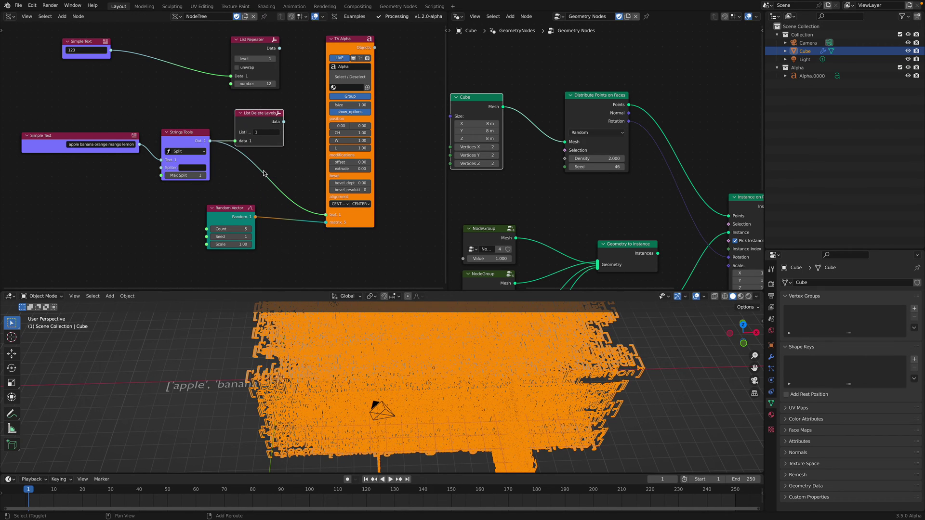
Try a List Join node with Wrap and Match enabled between Strings Tools and TV Alpha, and delete it
{"action": "key", "text": "alt+space"}
{"action": "type", "text": "join"}
{"action": "key", "text": "Return"}
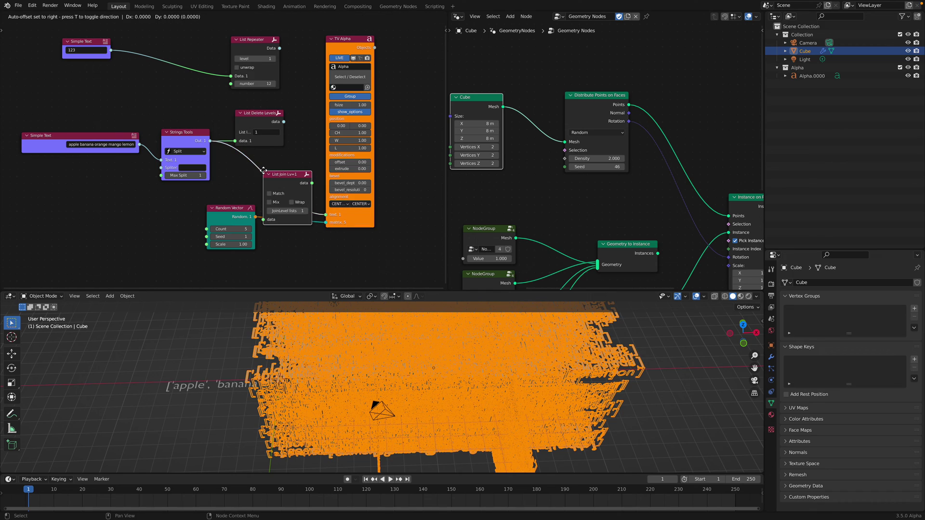
{"action": "left_click", "coordinate": [249, 162]}
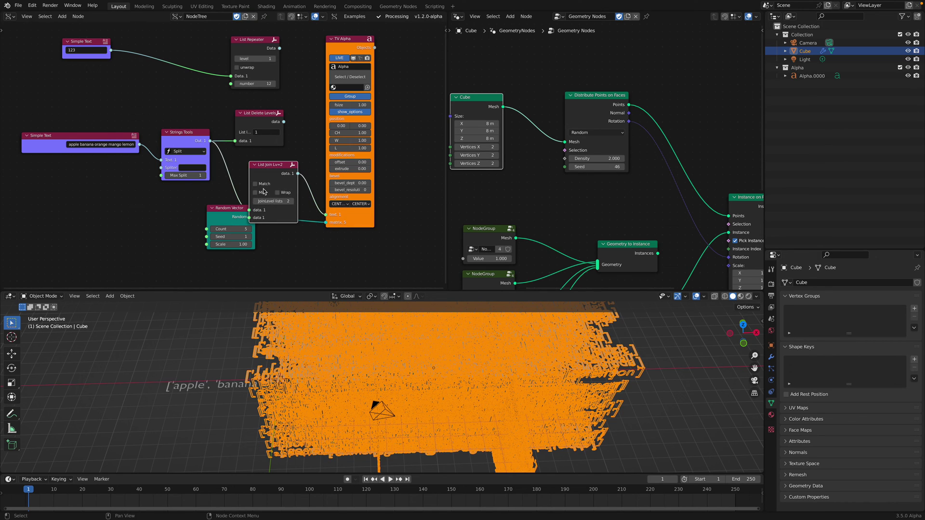
{"action": "left_click", "coordinate": [285, 195]}
{"action": "left_click", "coordinate": [262, 184]}
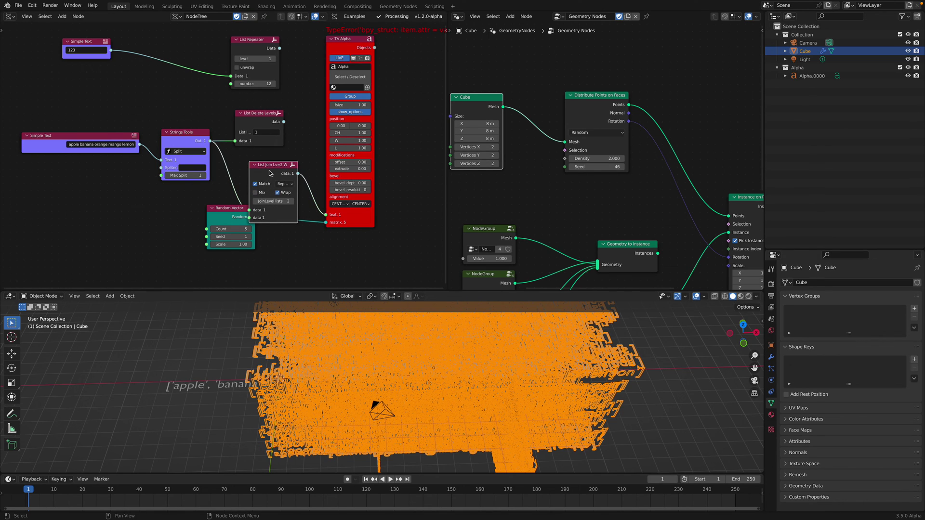
{"action": "key", "text": "x"}
Link the List Delete Levels output back to the TV Alpha text input and save the file
{"action": "left_click_drag", "start_coordinate": [283, 122], "coordinate": [326, 215]}
{"action": "middle_click_drag", "start_coordinate": [376, 376], "coordinate": [549, 328]}
{"action": "key", "text": "ctrl+s"}
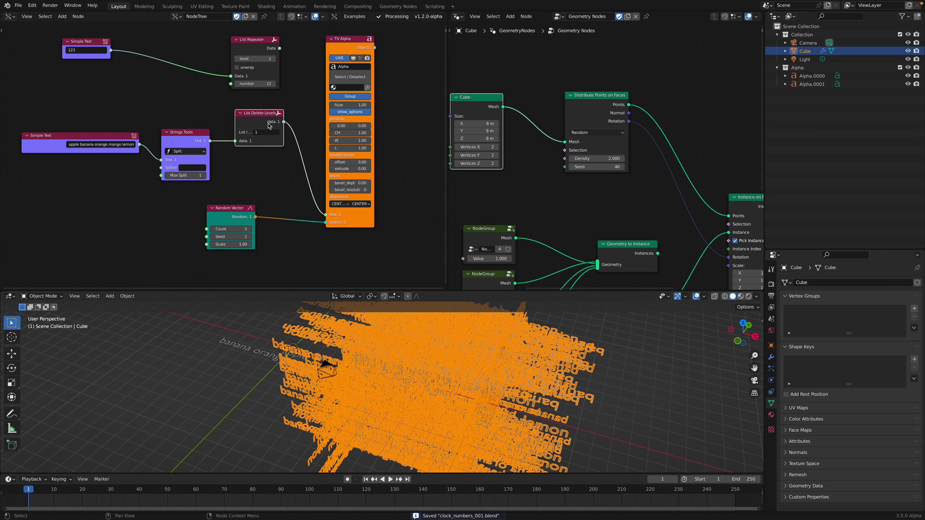
Move the fruit-word Simple Text node slightly away from Strings Tools
{"action": "middle_click_drag", "start_coordinate": [261, 124], "coordinate": [235, 137]}
{"action": "scroll", "coordinate": [230, 114], "scroll_direction": "up", "scroll_amount": 1}
{"action": "middle_click_drag", "start_coordinate": [138, 131], "coordinate": [208, 145]}
{"action": "left_click_drag", "start_coordinate": [143, 157], "coordinate": [132, 153]}
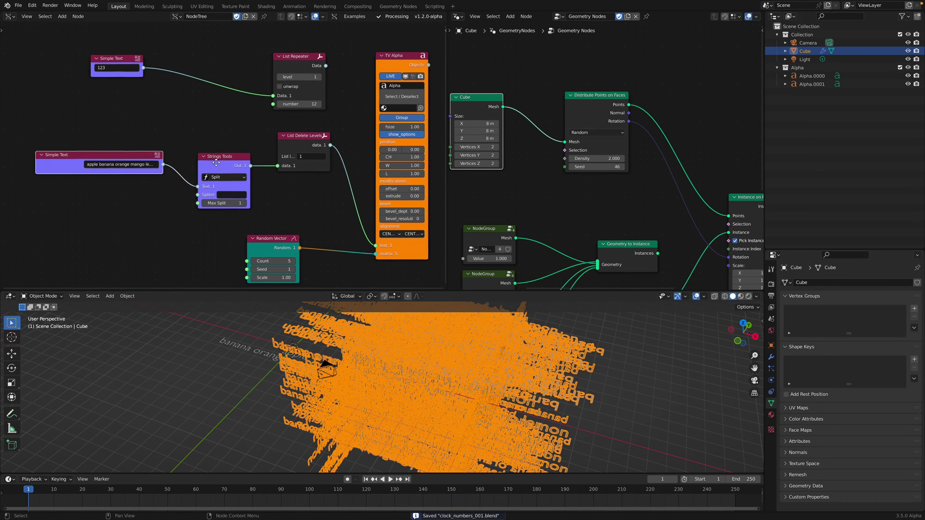
{"action": "middle_click_drag", "start_coordinate": [223, 165], "coordinate": [188, 155]}
{"action": "middle_click_drag", "start_coordinate": [324, 201], "coordinate": [302, 183]}
{"action": "scroll", "coordinate": [292, 189], "scroll_direction": "up", "scroll_amount": 2}
{"action": "middle_click_drag", "start_coordinate": [339, 219], "coordinate": [311, 210]}
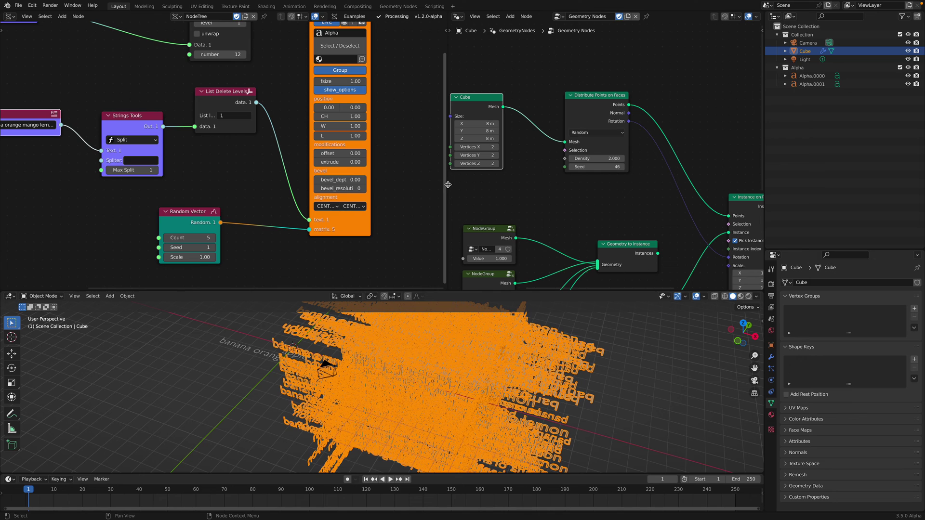
Widen the geometry node editor and select the Alpha collection in the outliner
{"action": "left_click_drag", "start_coordinate": [448, 185], "coordinate": [354, 185]}
{"action": "left_click", "coordinate": [798, 67]}
{"action": "scroll", "coordinate": [594, 115], "scroll_direction": "down", "scroll_amount": 2}
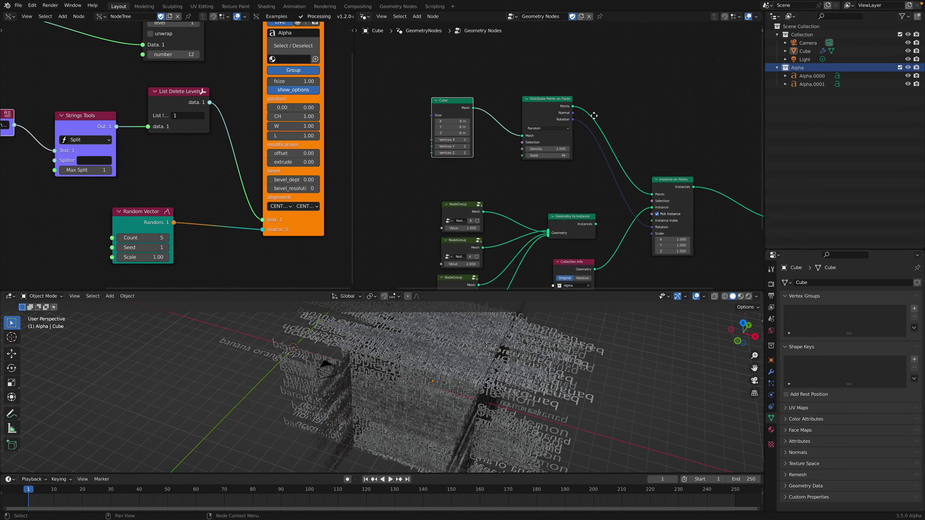
{"action": "middle_click_drag", "start_coordinate": [594, 116], "coordinate": [531, 77]}
{"action": "middle_click_drag", "start_coordinate": [551, 141], "coordinate": [527, 145]}
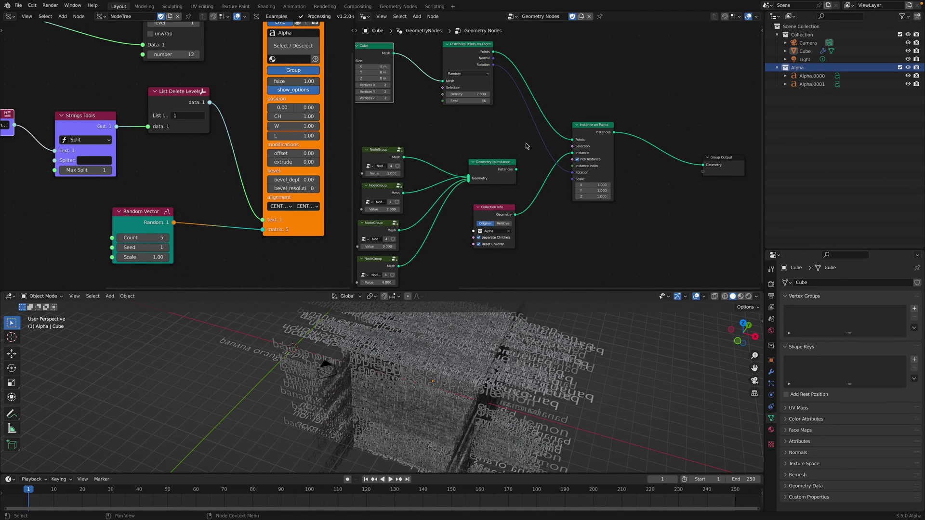
{"action": "scroll", "coordinate": [562, 150], "scroll_direction": "up", "scroll_amount": 2}
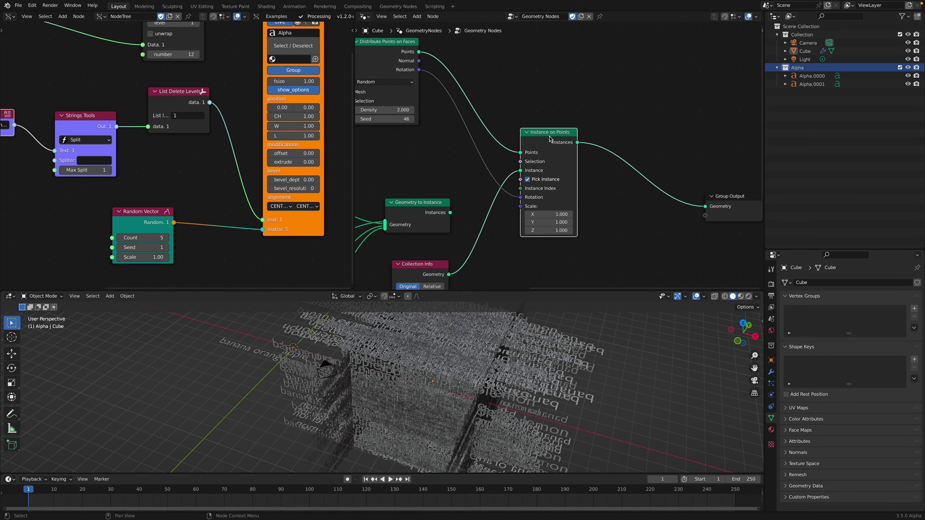
Examine the whole geometry node tree that instances the Alpha collection and the instanced words in the viewport
{"action": "scroll", "coordinate": [550, 139], "scroll_direction": "down", "scroll_amount": 1}
{"action": "left_click_drag", "start_coordinate": [354, 135], "coordinate": [281, 135]}
{"action": "scroll", "coordinate": [467, 151], "scroll_direction": "down", "scroll_amount": 6}
{"action": "middle_click_drag", "start_coordinate": [467, 151], "coordinate": [507, 132]}
{"action": "scroll", "coordinate": [508, 132], "scroll_direction": "down", "scroll_amount": 3}
{"action": "scroll", "coordinate": [511, 131], "scroll_direction": "up", "scroll_amount": 4}
{"action": "middle_click_drag", "start_coordinate": [435, 342], "coordinate": [464, 346]}
{"action": "scroll", "coordinate": [208, 78], "scroll_direction": "down", "scroll_amount": 1}
Widen the Sverchok node editor and delete the Random Vector node
{"action": "left_click_drag", "start_coordinate": [282, 115], "coordinate": [502, 115]}
{"action": "scroll", "coordinate": [313, 144], "scroll_direction": "down", "scroll_amount": 2}
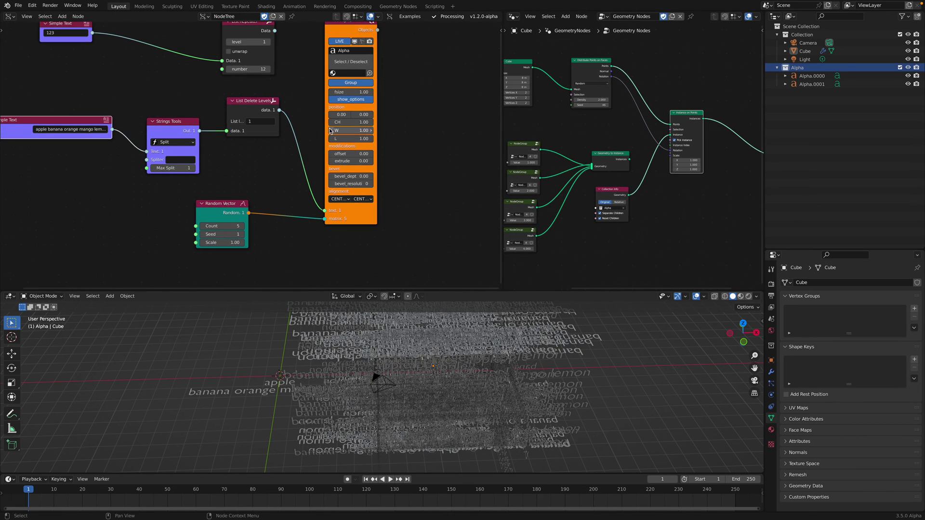
{"action": "middle_click_drag", "start_coordinate": [180, 203], "coordinate": [223, 184]}
{"action": "key", "text": "x"}
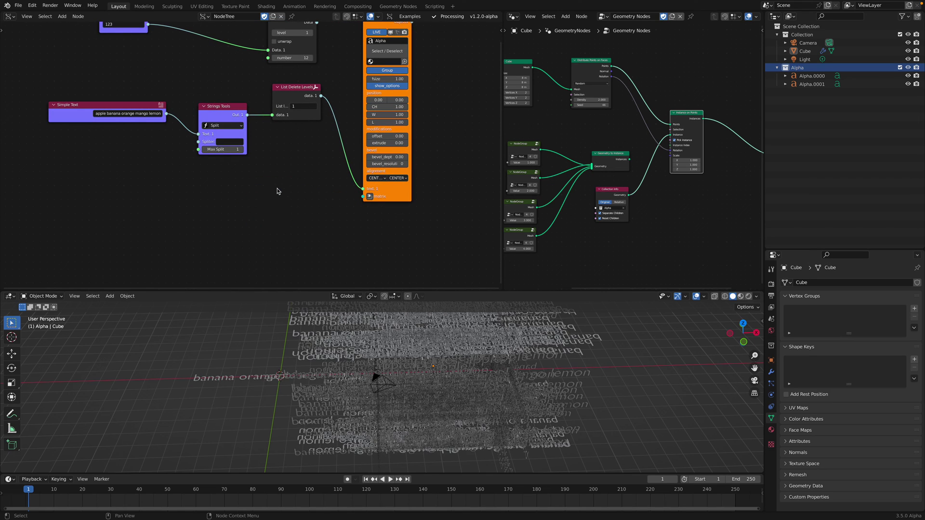
Add a Circle generator node and link its vertices to the TV Alpha matrix input
{"action": "key", "text": "alt+space"}
{"action": "type", "text": "circ"}
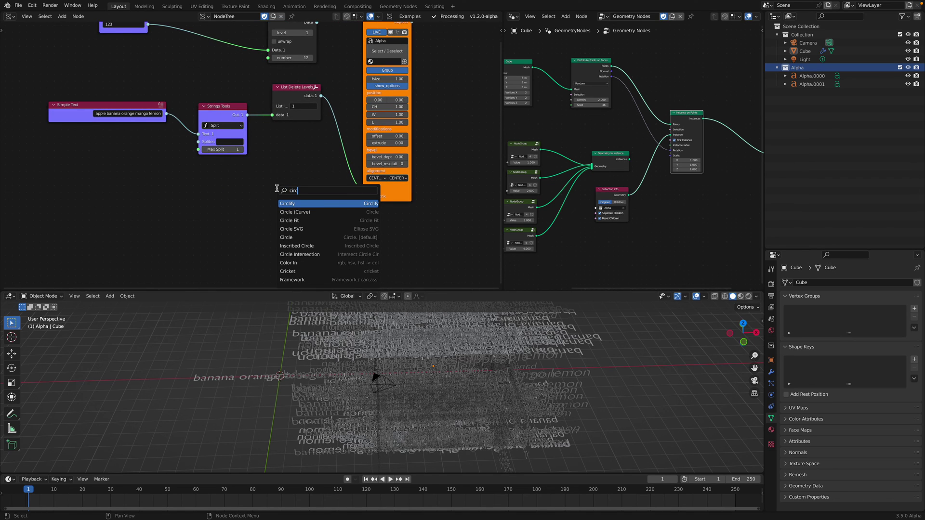
{"action": "key", "text": "Down"}
{"action": "key", "text": "Down"}
{"action": "key", "text": "Down"}
{"action": "key", "text": "Down"}
{"action": "key", "text": "Return"}
{"action": "left_click_drag", "start_coordinate": [325, 200], "coordinate": [363, 196]}
Add a Number Range node and link its range to the TV Alpha text input
{"action": "key", "text": "alt+space"}
{"action": "type", "text": "range n"}
{"action": "key", "text": "Down"}
{"action": "key", "text": "Up"}
{"action": "key", "text": "Return"}
{"action": "left_click", "coordinate": [191, 176]}
{"action": "scroll", "coordinate": [191, 176], "scroll_direction": "up", "scroll_amount": 1}
{"action": "left_click", "coordinate": [207, 201]}
{"action": "left_click_drag", "start_coordinate": [234, 187], "coordinate": [374, 191]}
Spread out the TV Alpha, Number Range and Circle nodes, with the Circle radius at about 4.42
{"action": "left_click_drag", "start_coordinate": [395, 194], "coordinate": [410, 196]}
{"action": "left_click_drag", "start_coordinate": [221, 189], "coordinate": [288, 163]}
{"action": "left_click_drag", "start_coordinate": [311, 213], "coordinate": [332, 261]}
{"action": "middle_click_drag", "start_coordinate": [337, 385], "coordinate": [350, 374]}
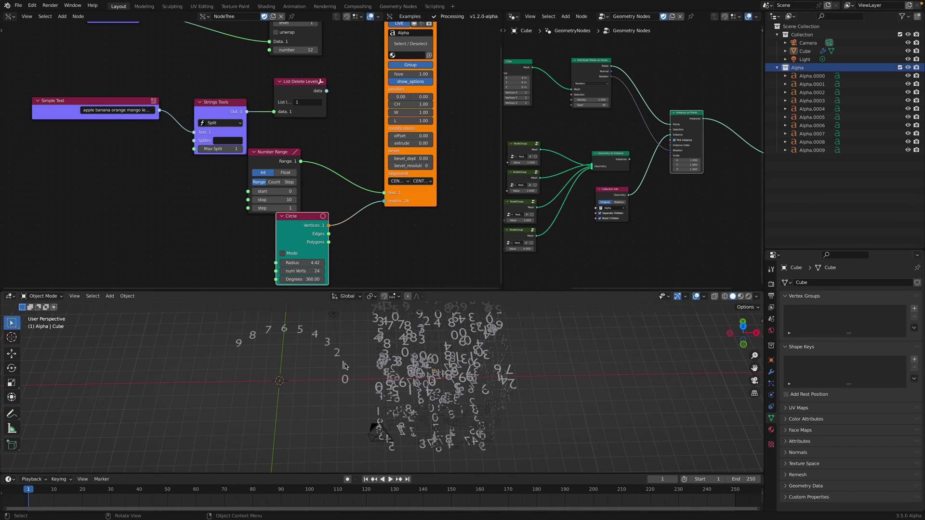
{"action": "left_click_drag", "start_coordinate": [308, 216], "coordinate": [299, 232]}
Raise the Number Range count to 25 in Step mode and switch the node to Count mode
{"action": "left_click", "coordinate": [301, 206]}
{"action": "left_click", "coordinate": [289, 182]}
{"action": "middle_click_drag", "start_coordinate": [289, 181], "coordinate": [288, 162]}
{"action": "scroll", "coordinate": [288, 162], "scroll_direction": "up", "scroll_amount": 2}
{"action": "left_click", "coordinate": [296, 192]}
{"action": "left_click", "coordinate": [296, 193]}
{"action": "left_click_drag", "start_coordinate": [295, 193], "coordinate": [288, 192]}
{"action": "left_click", "coordinate": [275, 163]}
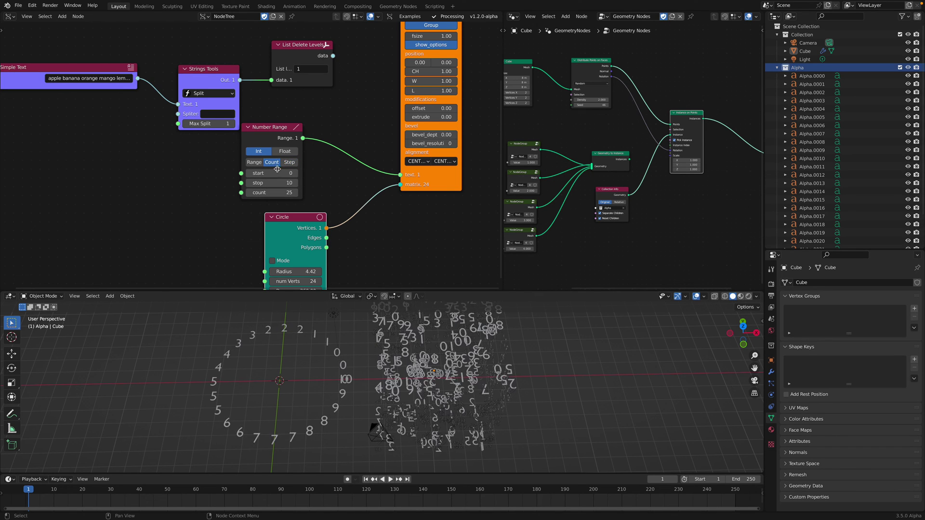
Set the Number Range to count 12, start 1 and stop 12, and switch it to Step mode
{"action": "left_click", "coordinate": [277, 192]}
{"action": "type", "text": "12"}
{"action": "key", "text": "Return"}
{"action": "left_click", "coordinate": [288, 174]}
{"action": "type", "text": "1"}
{"action": "key", "text": "Tab"}
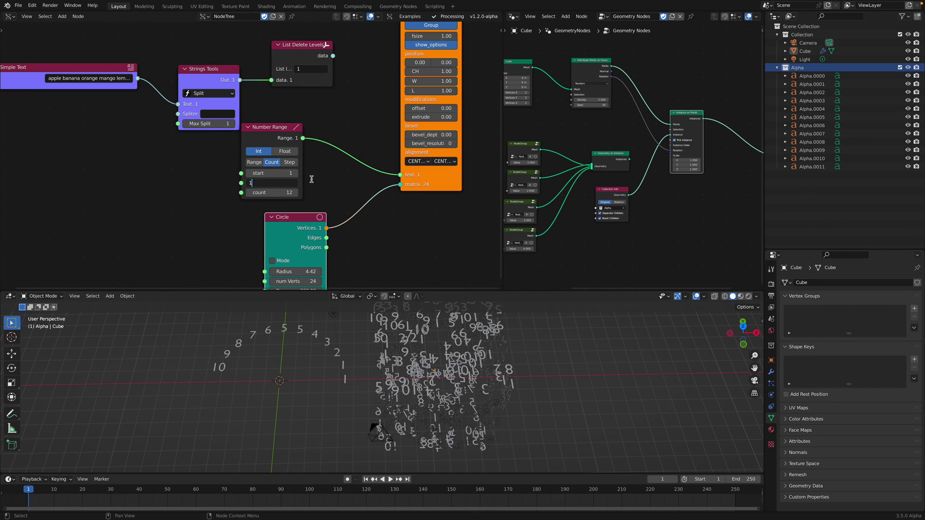
{"action": "type", "text": "12"}
{"action": "key", "text": "Return"}
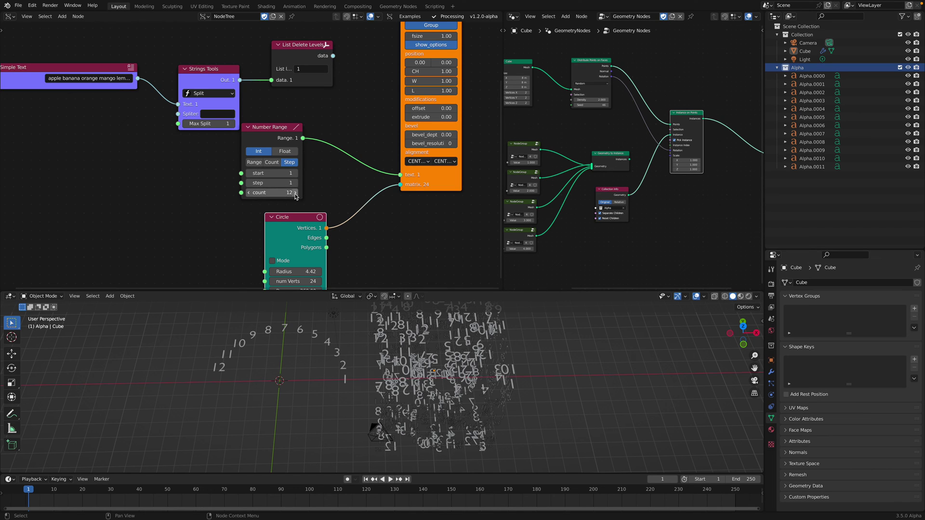
Set the Circle node to 12 vertices with a radius of about 2.74, and move it slightly nearer Number Range
{"action": "middle_click_drag", "start_coordinate": [288, 232], "coordinate": [287, 211]}
{"action": "left_click", "coordinate": [289, 233]}
{"action": "type", "text": "12"}
{"action": "key", "text": "Return"}
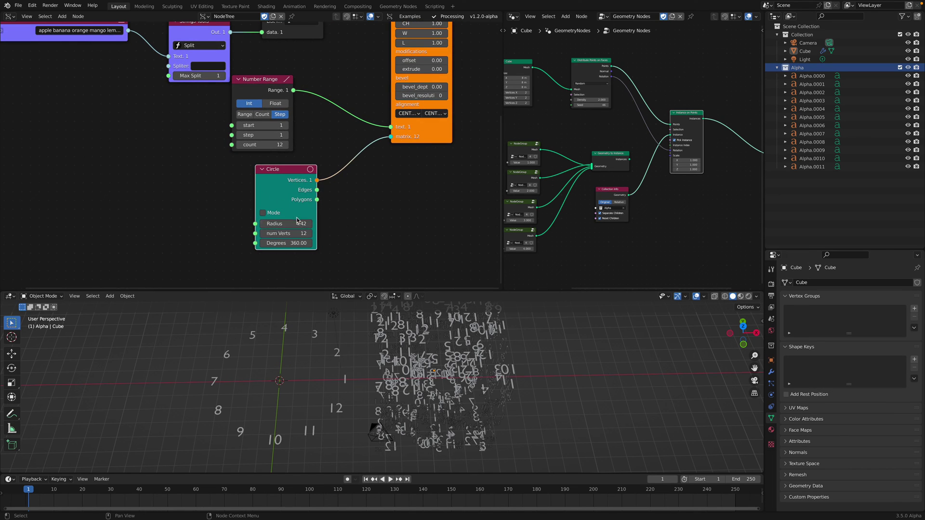
{"action": "left_click_drag", "start_coordinate": [289, 222], "coordinate": [227, 222]}
{"action": "left_click_drag", "start_coordinate": [289, 173], "coordinate": [275, 170]}
{"action": "middle_click_drag", "start_coordinate": [348, 333], "coordinate": [391, 339]}
{"action": "scroll", "coordinate": [390, 338], "scroll_direction": "up", "scroll_amount": 2}
{"action": "middle_click_drag", "start_coordinate": [359, 374], "coordinate": [374, 404], "text": "shift"}
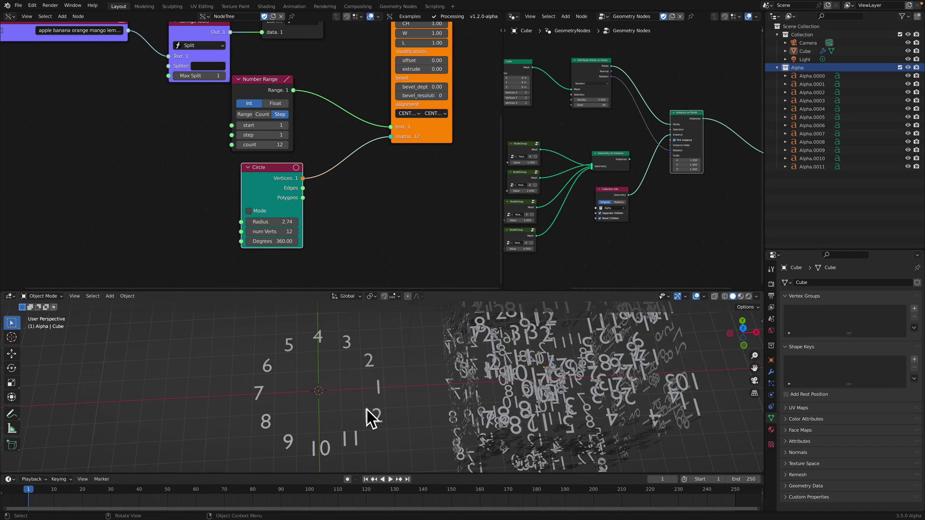
Try other start values on the Number Range node and return the start to 1
{"action": "left_click_drag", "start_coordinate": [261, 124], "coordinate": [299, 124], "text": "shift"}
{"action": "left_click", "coordinate": [262, 124]}
{"action": "type", "text": "1"}
{"action": "key", "text": "Return"}
Align the Circle node under Number Range and insert a List Shift node between its vertices and the TV Alpha matrix input
{"action": "left_click_drag", "start_coordinate": [276, 168], "coordinate": [268, 169]}
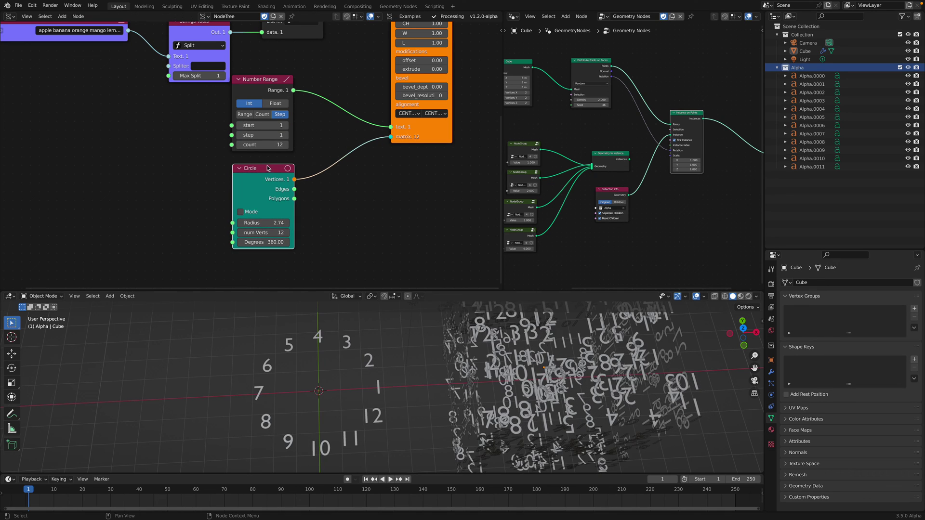
{"action": "key", "text": "shift+a"}
{"action": "type", "text": "list s"}
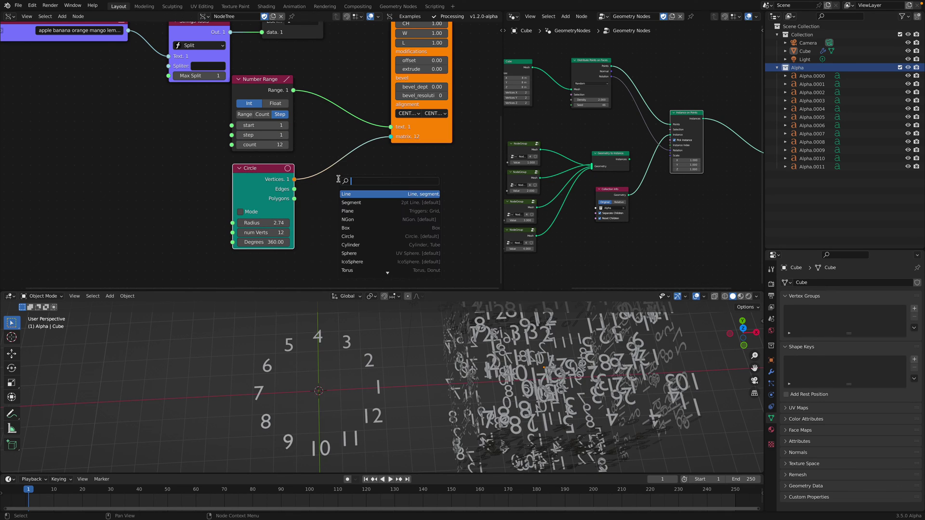
{"action": "type", "text": "t"}
{"action": "key", "text": "BackSpace"}
{"action": "key", "text": "BackSpace"}
{"action": "type", "text": "shi"}
{"action": "key", "text": "Return"}
{"action": "left_click", "coordinate": [321, 147]}
Set the List Shift node to level 1 with a shift of 8
{"action": "left_click", "coordinate": [382, 207]}
{"action": "left_click", "coordinate": [383, 175]}
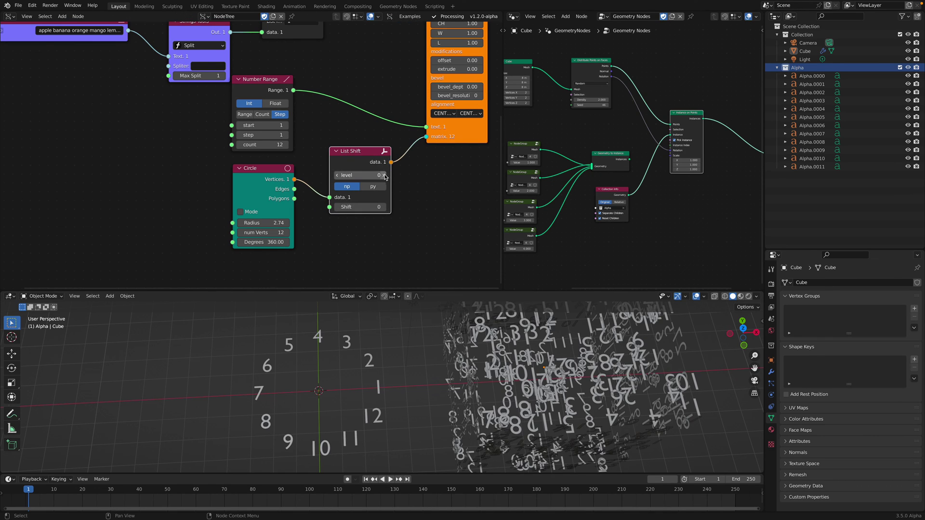
{"action": "left_click", "coordinate": [383, 207]}
{"action": "left_click", "coordinate": [383, 207]}
{"action": "left_click", "coordinate": [383, 207]}
{"action": "left_click", "coordinate": [383, 208]}
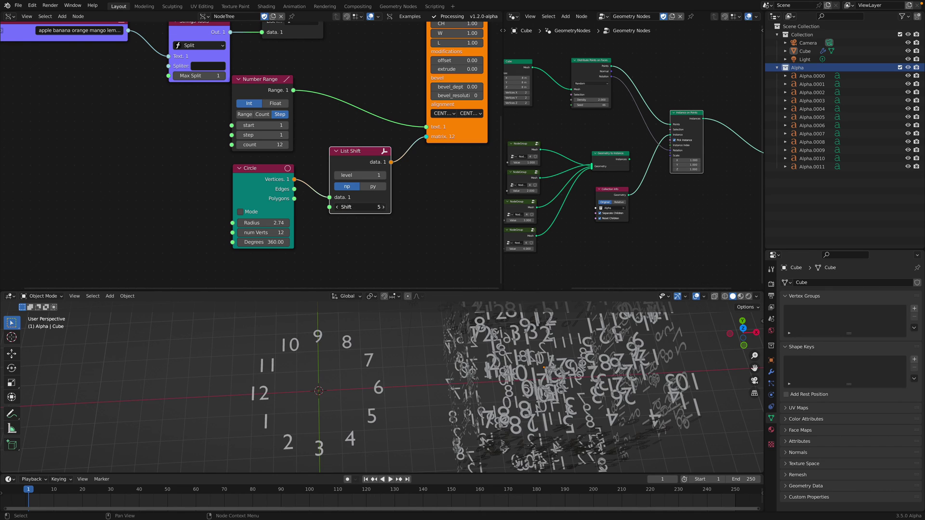
{"action": "left_click", "coordinate": [383, 207]}
{"action": "left_click", "coordinate": [383, 207]}
{"action": "left_click", "coordinate": [382, 208]}
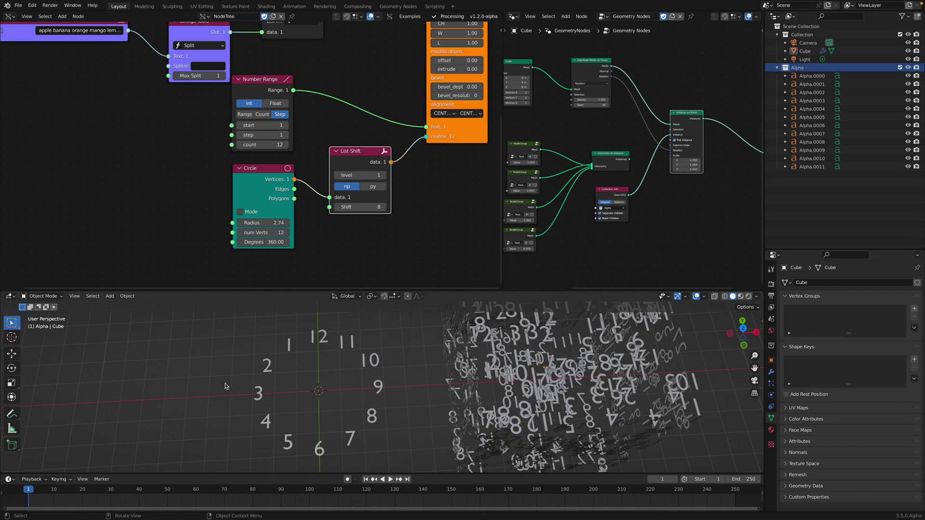
Switch the viewport to the top orthographic view and set the Circle radius to 2.80
{"action": "middle_click_drag", "start_coordinate": [328, 350], "coordinate": [327, 367]}
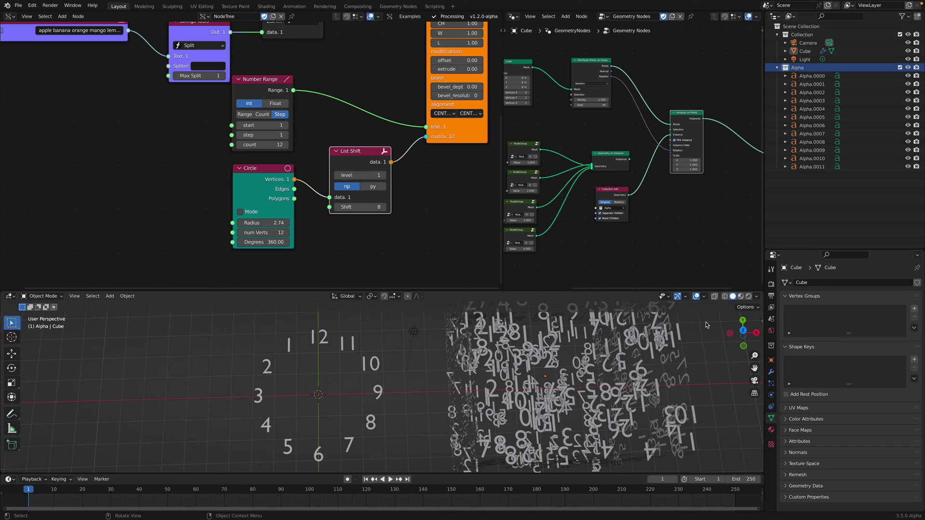
{"action": "left_click", "coordinate": [742, 328]}
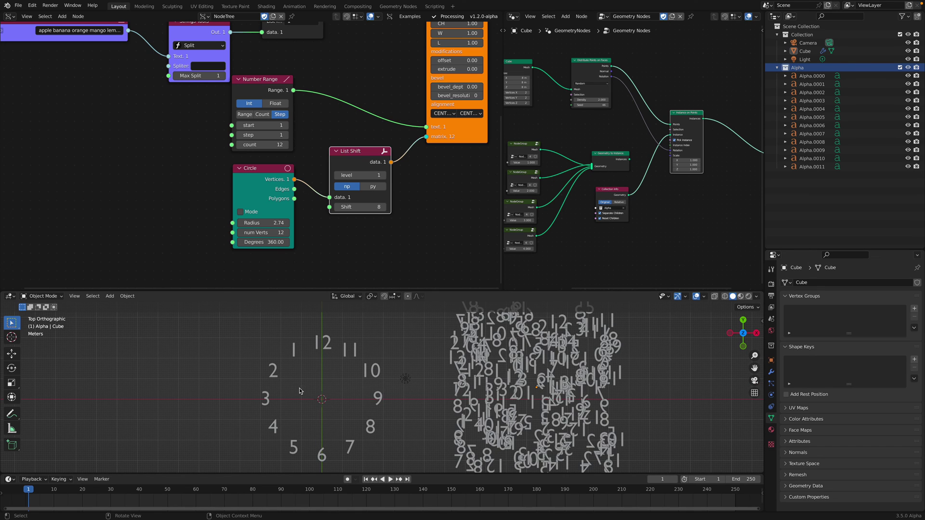
{"action": "mouse_move", "coordinate": [264, 222]}
{"action": "left_mouse_down"}
{"action": "mouse_move", "coordinate": [308, 222]}
{"action": "mouse_move", "coordinate": [261, 223]}
{"action": "left_mouse_up"}
{"action": "scroll", "coordinate": [511, 348], "scroll_direction": "down", "scroll_amount": 2}
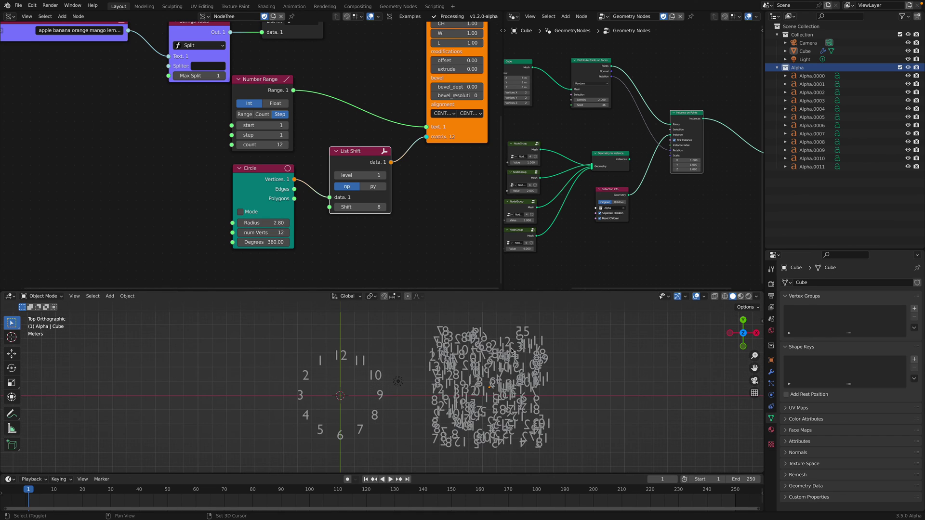
{"action": "middle_click_drag", "start_coordinate": [512, 348], "coordinate": [486, 346], "text": "shift"}
Widen the geometry node editor and fit both the Sverchok text chain and the cube instancing tree in their editors
{"action": "scroll", "coordinate": [424, 254], "scroll_direction": "down", "scroll_amount": 3}
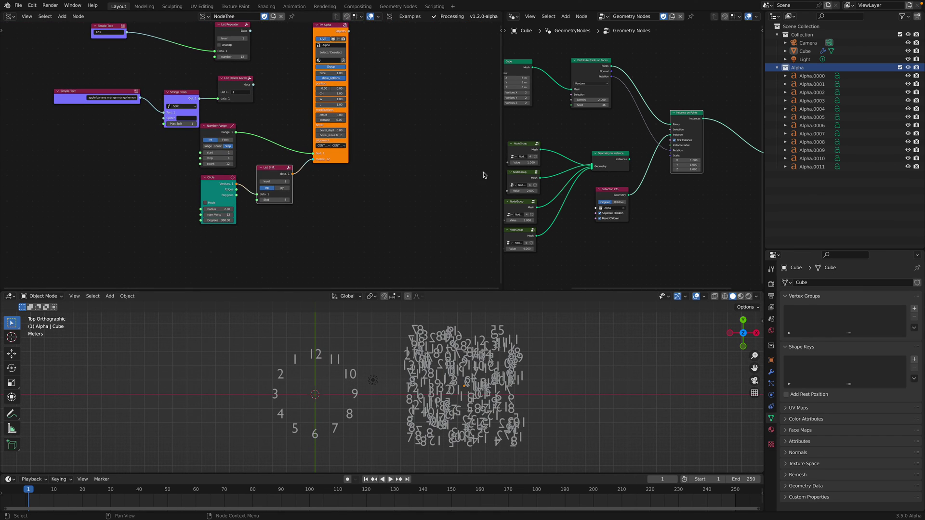
{"action": "left_click_drag", "start_coordinate": [501, 168], "coordinate": [364, 164]}
{"action": "scroll", "coordinate": [568, 160], "scroll_direction": "down", "scroll_amount": 5}
{"action": "mouse_move", "coordinate": [576, 159]}
{"action": "middle_mouse_down"}
{"action": "mouse_move", "coordinate": [541, 163]}
{"action": "mouse_move", "coordinate": [561, 164]}
{"action": "middle_mouse_up"}
{"action": "scroll", "coordinate": [562, 165], "scroll_direction": "up", "scroll_amount": 4}
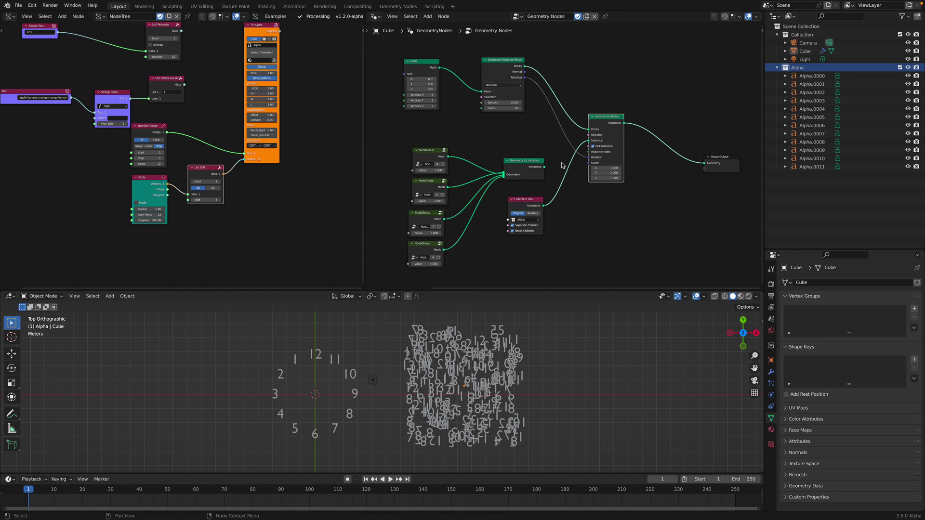
{"action": "scroll", "coordinate": [554, 165], "scroll_direction": "up", "scroll_amount": 2}
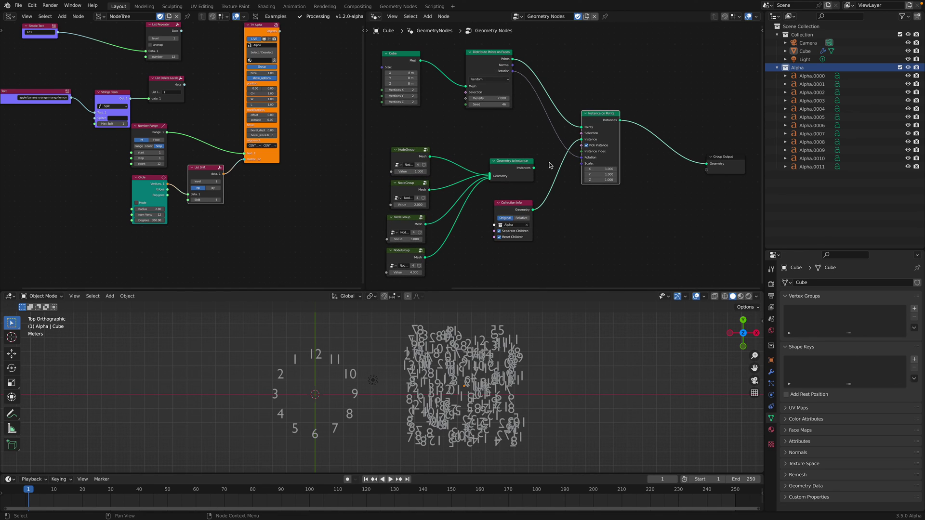
{"action": "scroll", "coordinate": [211, 123], "scroll_direction": "down", "scroll_amount": 3}
{"action": "middle_click_drag", "start_coordinate": [247, 171], "coordinate": [282, 194]}
{"action": "scroll", "coordinate": [279, 184], "scroll_direction": "up", "scroll_amount": 3}
{"action": "scroll", "coordinate": [282, 195], "scroll_direction": "up", "scroll_amount": 2}
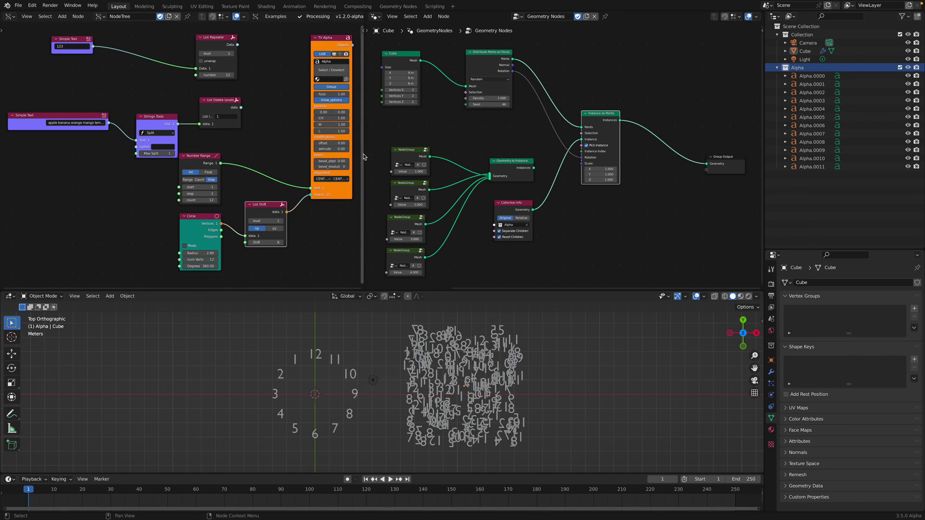
{"action": "middle_click_drag", "start_coordinate": [326, 131], "coordinate": [315, 135]}
{"action": "middle_click_drag", "start_coordinate": [488, 141], "coordinate": [510, 136]}
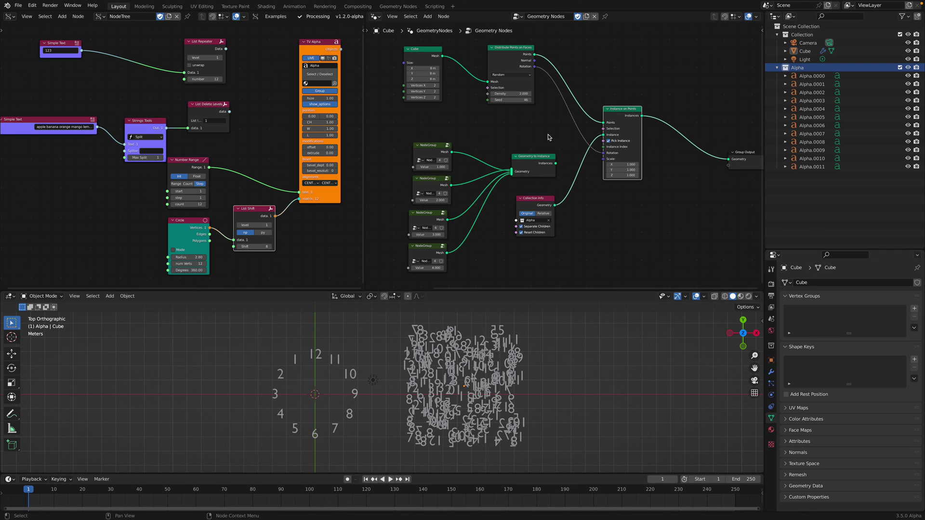
{"action": "middle_click_drag", "start_coordinate": [234, 119], "coordinate": [229, 121]}
{"action": "scroll", "coordinate": [224, 127], "scroll_direction": "up", "scroll_amount": 1}
{"action": "scroll", "coordinate": [224, 128], "scroll_direction": "down", "scroll_amount": 1}
Move the TV Alpha node down beside List Shift and nudge List Shift away from it
{"action": "left_click_drag", "start_coordinate": [295, 53], "coordinate": [284, 88]}
{"action": "left_click_drag", "start_coordinate": [255, 215], "coordinate": [251, 219]}
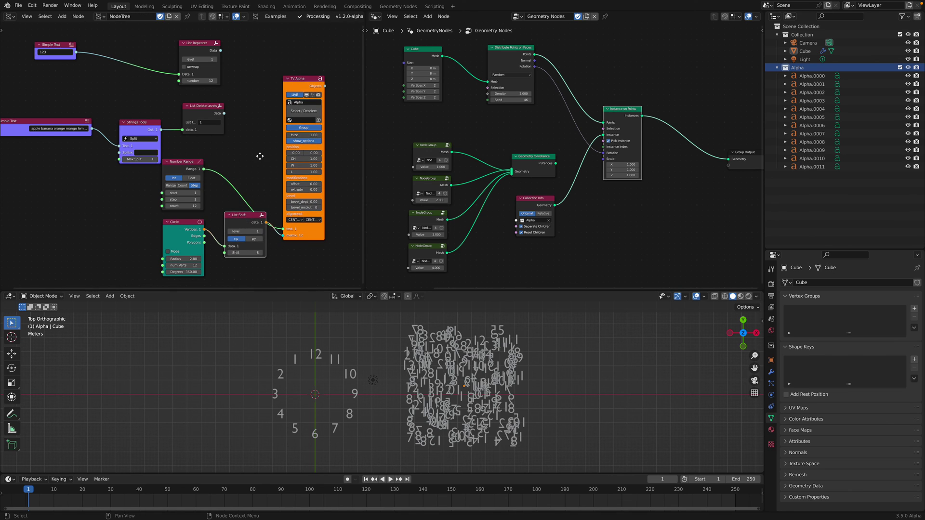
{"action": "middle_click_drag", "start_coordinate": [260, 161], "coordinate": [261, 154]}
{"action": "scroll", "coordinate": [261, 154], "scroll_direction": "up", "scroll_amount": 1}
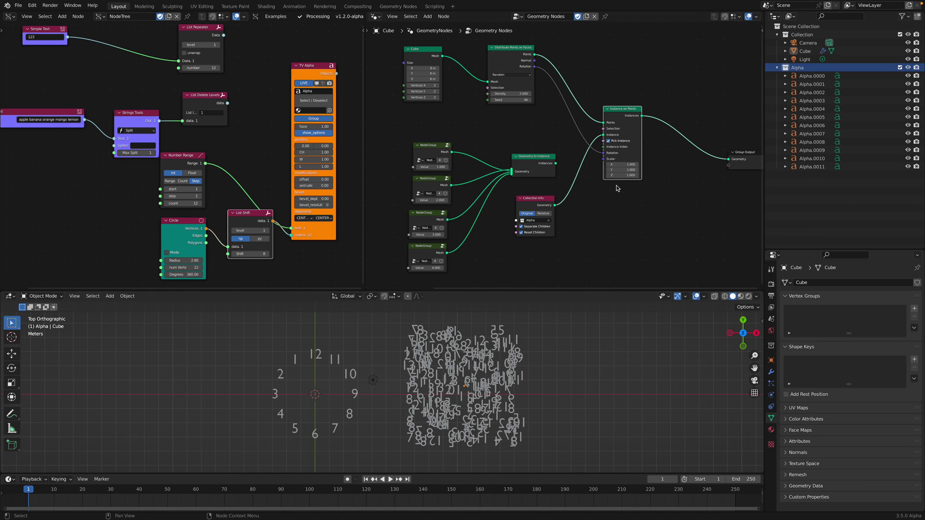
Make the 3D viewport taller and select the instanced cube object
{"action": "left_click_drag", "start_coordinate": [626, 291], "coordinate": [612, 247]}
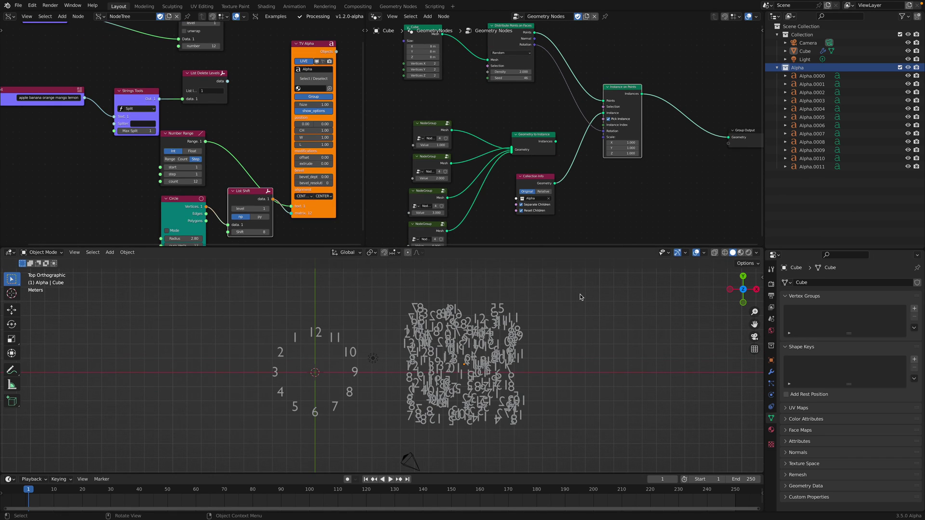
{"action": "left_click", "coordinate": [457, 359]}
{"action": "scroll", "coordinate": [474, 359], "scroll_direction": "up", "scroll_amount": 3}
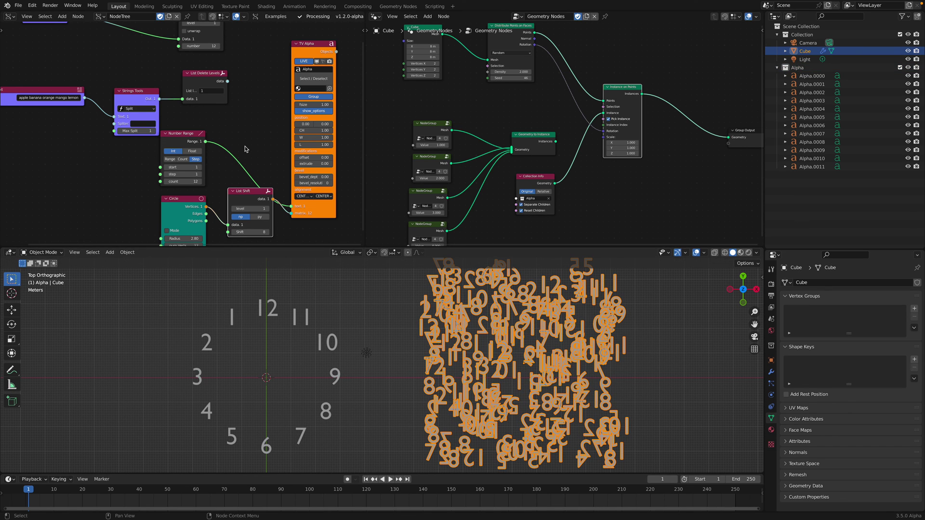
{"action": "scroll", "coordinate": [245, 149], "scroll_direction": "down", "scroll_amount": 1}
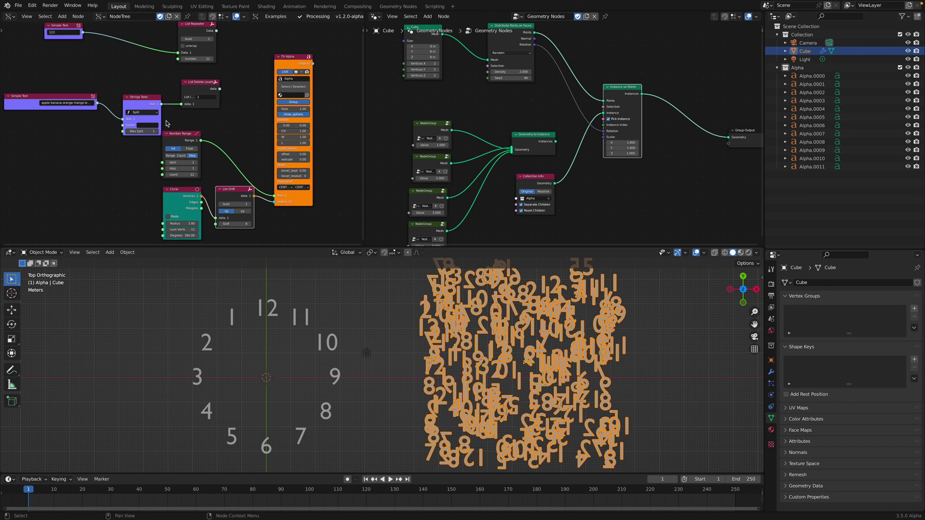
{"action": "scroll", "coordinate": [562, 136], "scroll_direction": "down", "scroll_amount": 2}
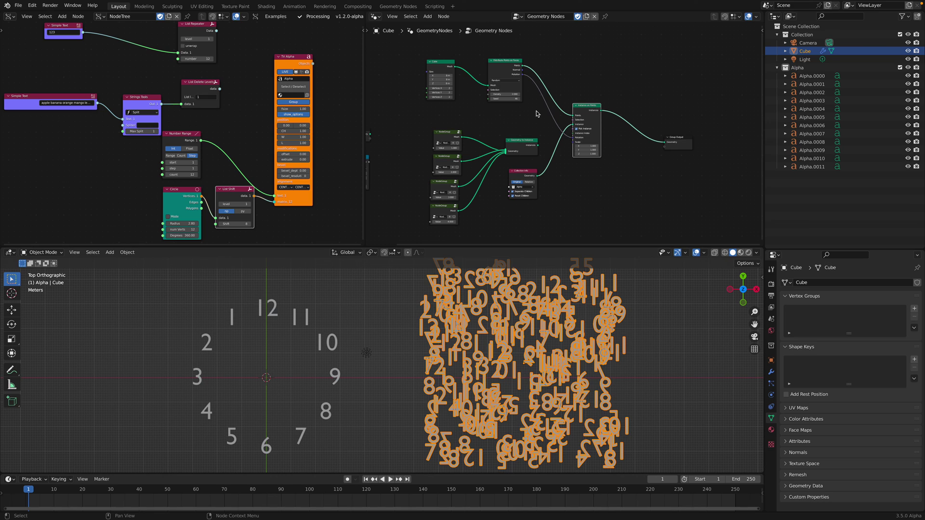
{"action": "mouse_move", "coordinate": [632, 10]}
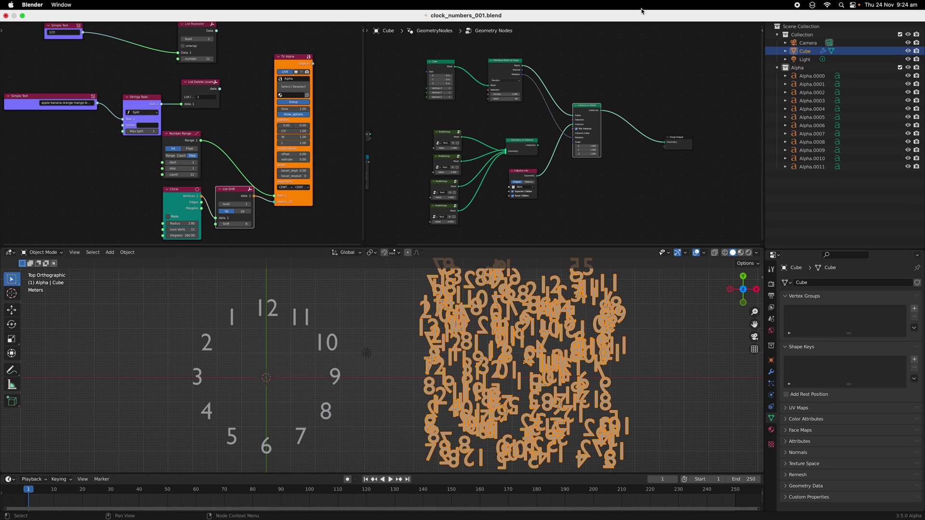